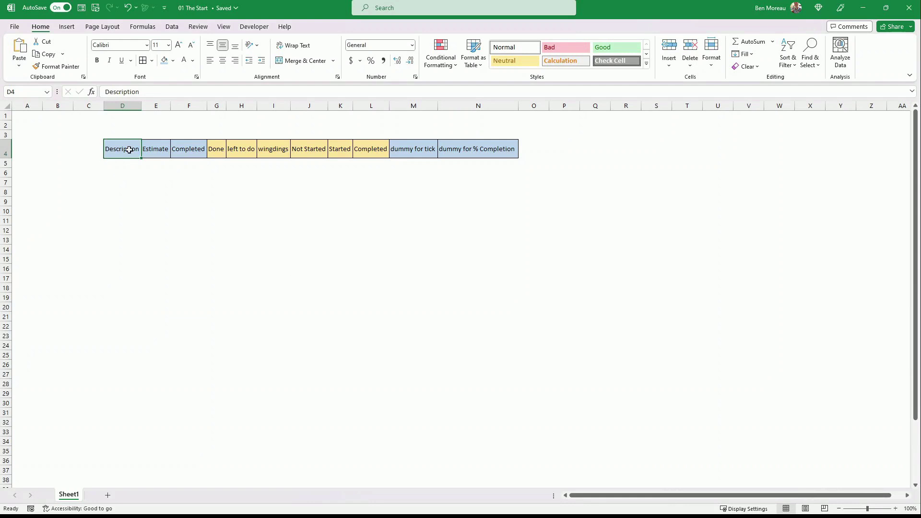
Enter 'Task number 1' in D5 under the Description header.
{"action": "left_click_drag", "start_coordinate": [129, 150], "coordinate": [482, 157]}
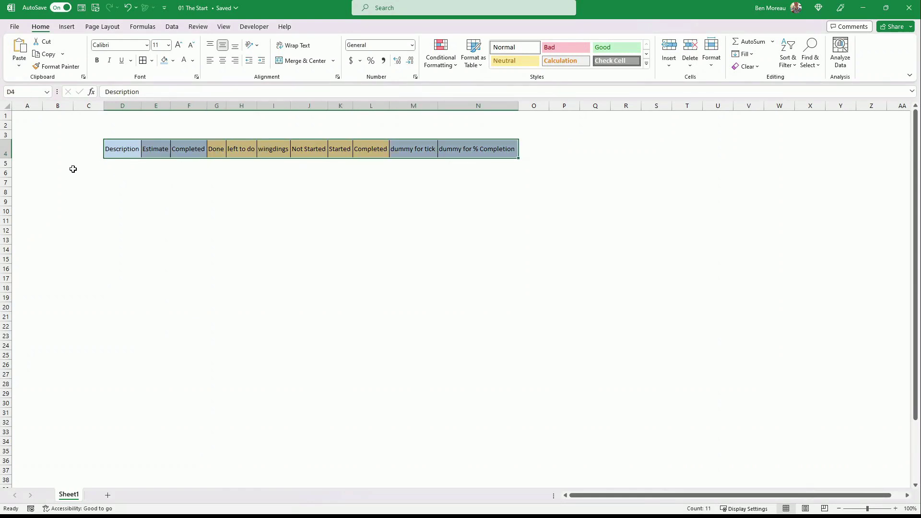
{"action": "left_click", "coordinate": [125, 164]}
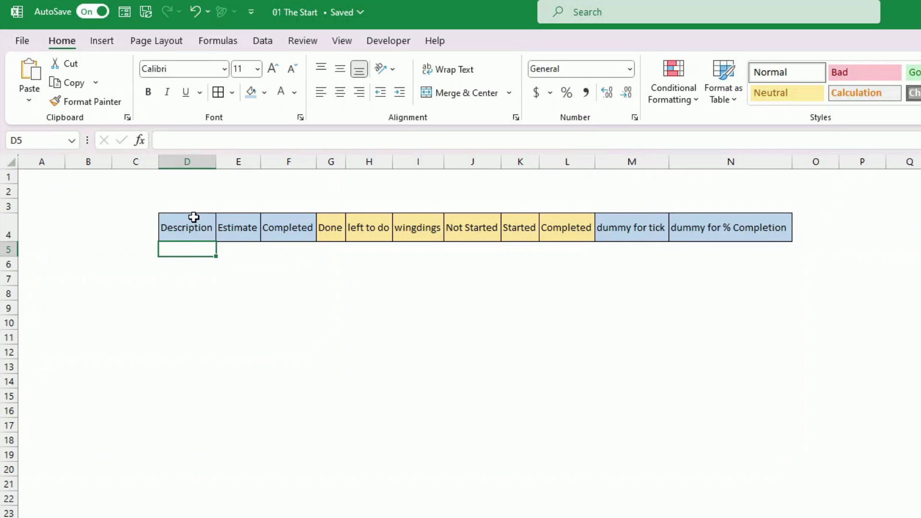
{"action": "left_click_drag", "start_coordinate": [190, 225], "coordinate": [280, 222]}
{"action": "key", "text": "shift+BackSpace"}
{"action": "left_click_drag", "start_coordinate": [341, 234], "coordinate": [545, 232]}
{"action": "left_click", "coordinate": [177, 246]}
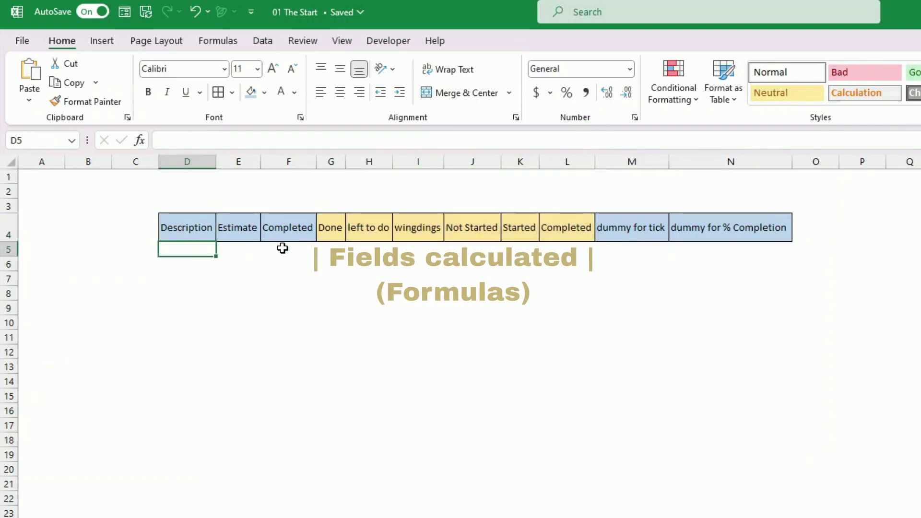
{"action": "type", "text": "T"}
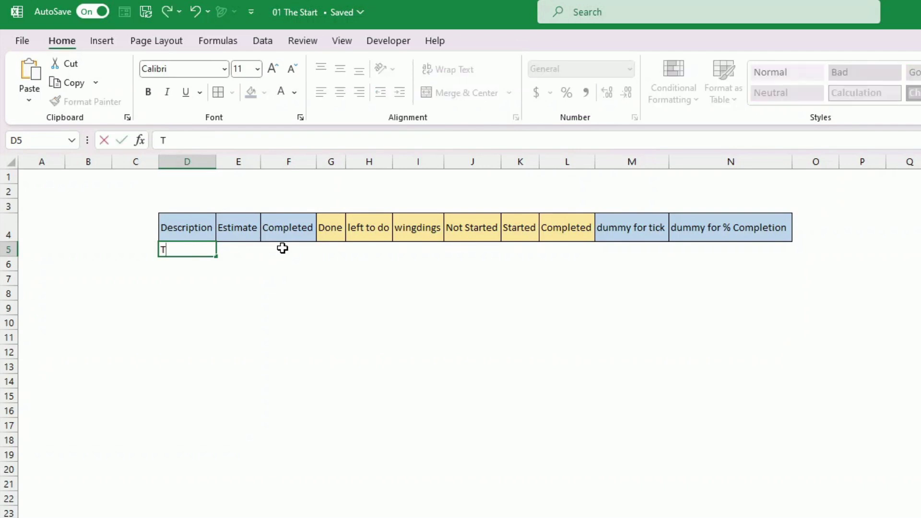
{"action": "type", "text": "ask number 1"}
{"action": "key", "text": "Return"}
Widen column D so 'Task number 1' fits.
{"action": "key", "text": "Up"}
{"action": "key", "text": "Right"}
{"action": "type", "text": "1"}
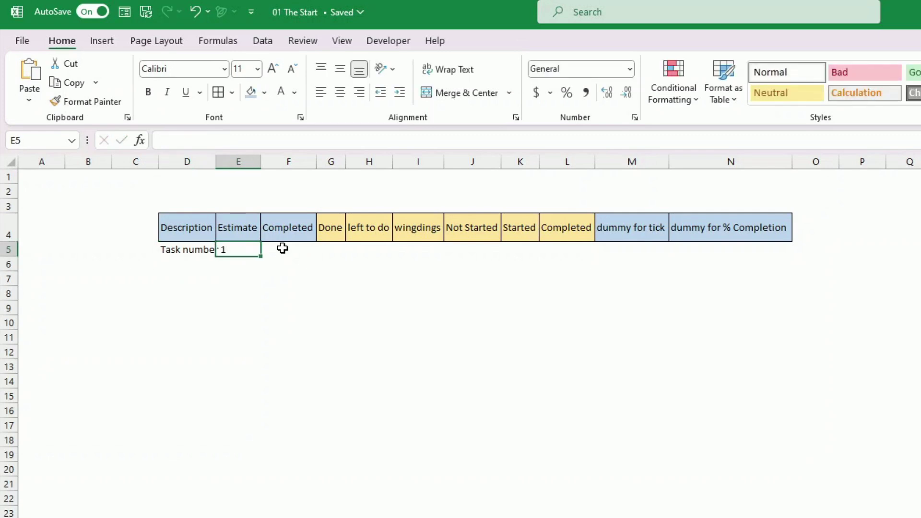
{"action": "left_click", "coordinate": [262, 167]}
{"action": "left_click_drag", "start_coordinate": [216, 162], "coordinate": [232, 165]}
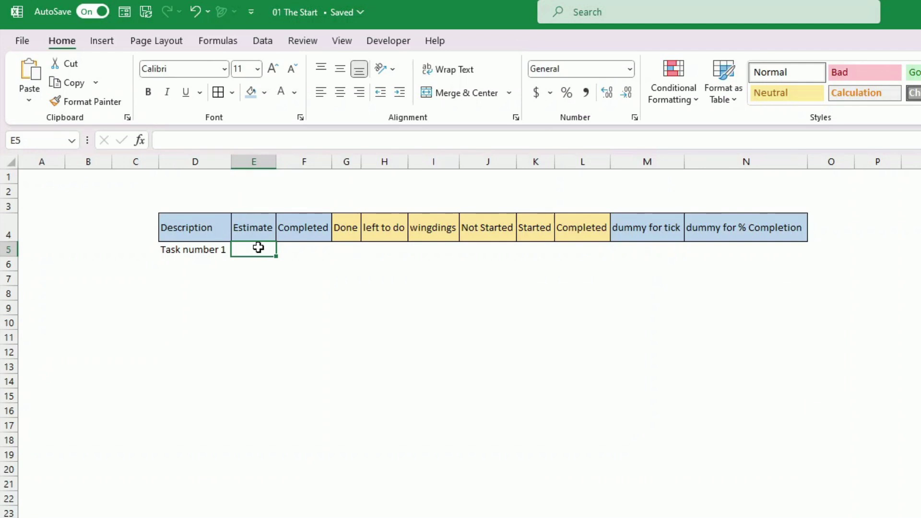
Enter an Estimate of 10 in E5.
{"action": "type", "text": "4"}
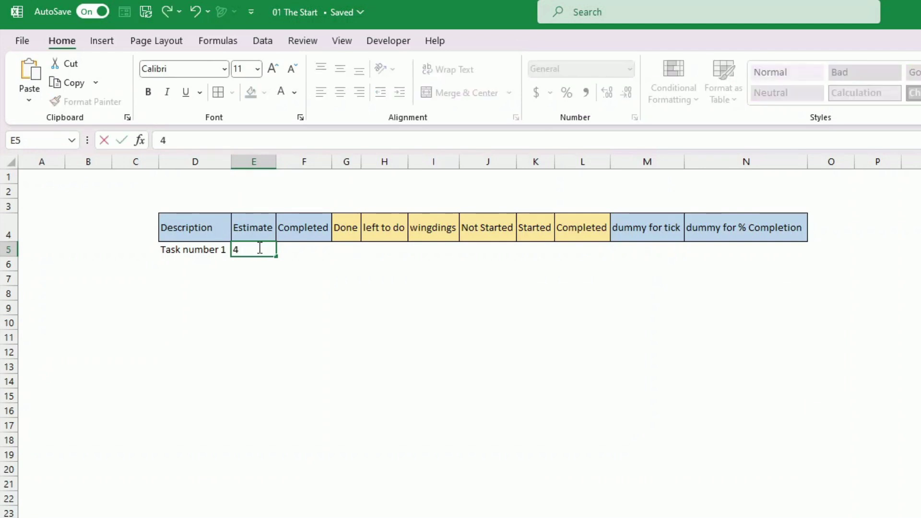
{"action": "key", "text": "BackSpace"}
{"action": "type", "text": "10"}
{"action": "key", "text": "Return"}
Enter 50% in the Completed cell F5.
{"action": "key", "text": "Up"}
{"action": "key", "text": "Right"}
{"action": "key", "text": "Left"}
{"action": "key", "text": "Right"}
{"action": "type", "text": "50"}
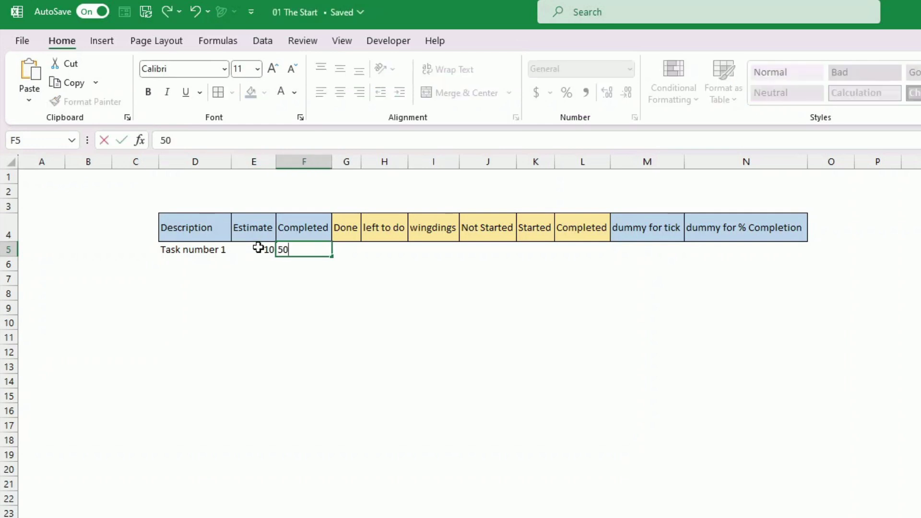
{"action": "type", "text": "%"}
{"action": "key", "text": "Return"}
{"action": "key", "text": "Up"}
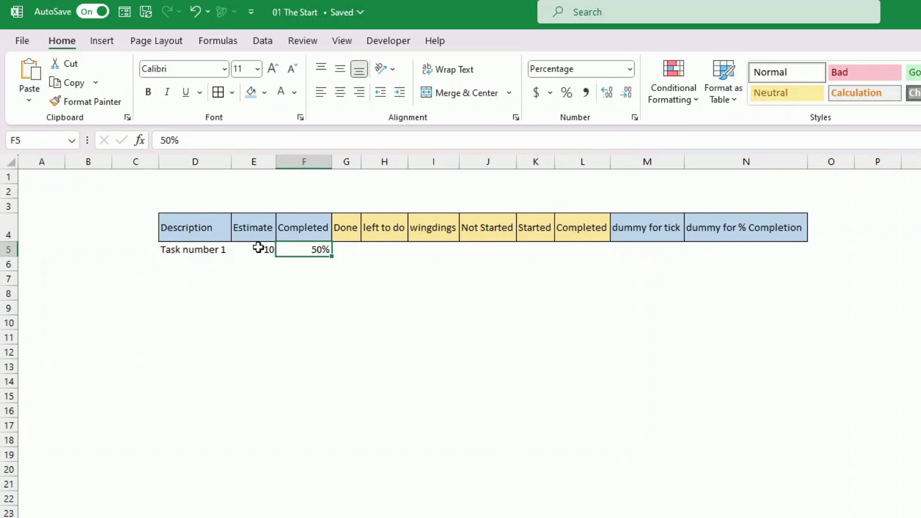
{"action": "key", "text": "Right"}
{"action": "key", "text": "Right"}
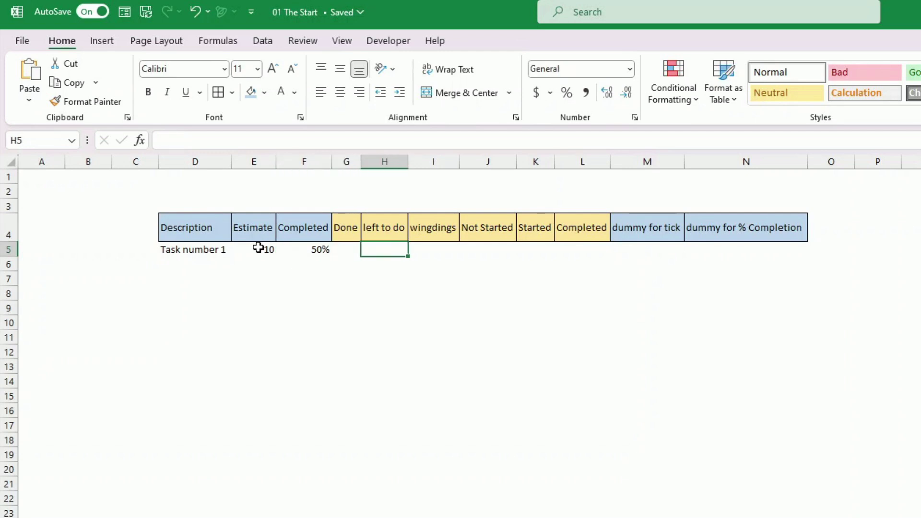
{"action": "key", "text": "Left"}
{"action": "key", "text": "Left"}
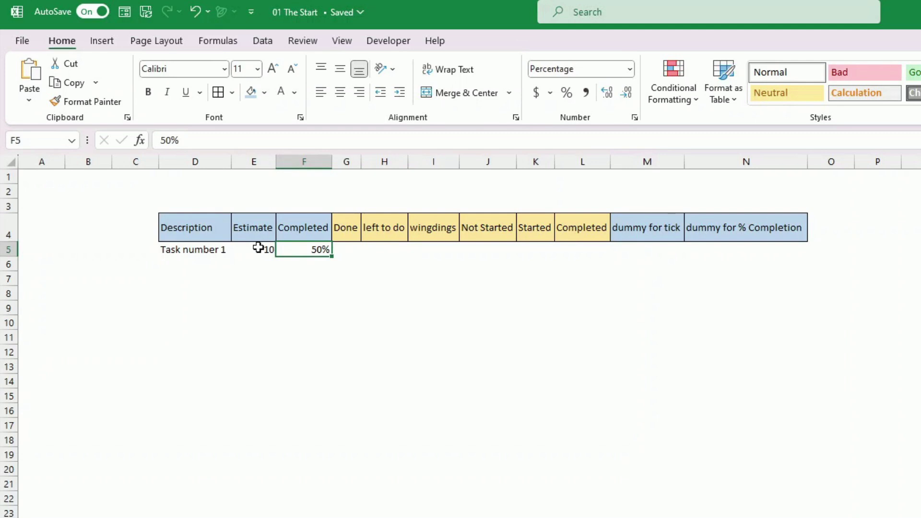
Enter =E5*F5 in the Done cell G5, giving 5.
{"action": "key", "text": "Right"}
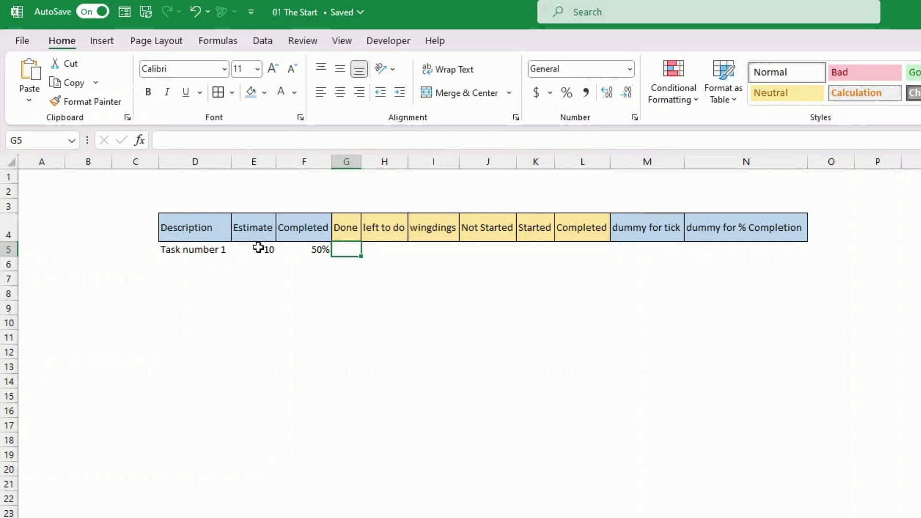
{"action": "type", "text": "="}
{"action": "left_click", "coordinate": [258, 248]}
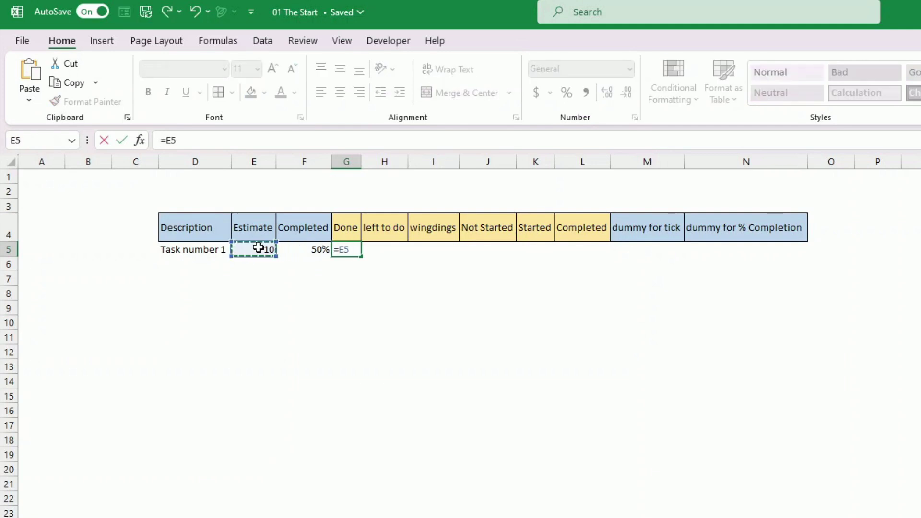
{"action": "type", "text": "*"}
{"action": "key", "text": "Left"}
{"action": "key", "text": "Return"}
{"action": "key", "text": "Up"}
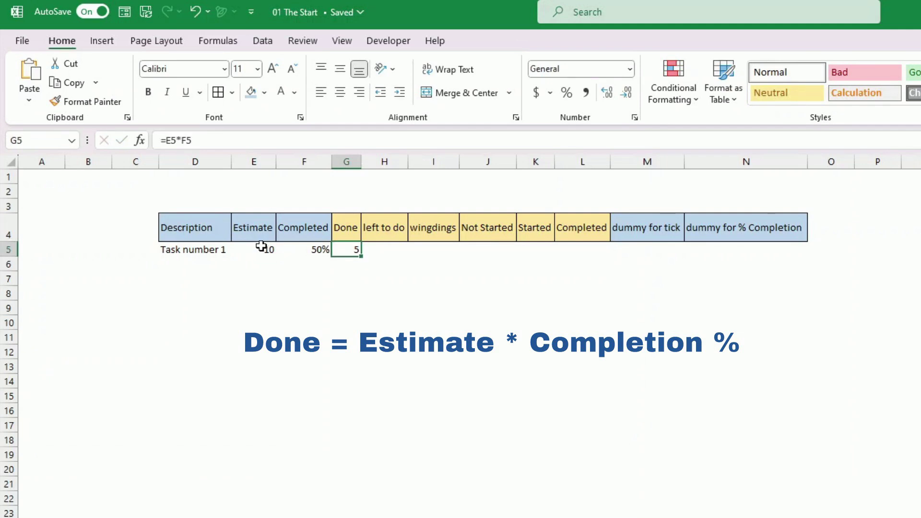
Enter =E5-G5 in the left to do cell H5, giving 5.
{"action": "key", "text": "Right"}
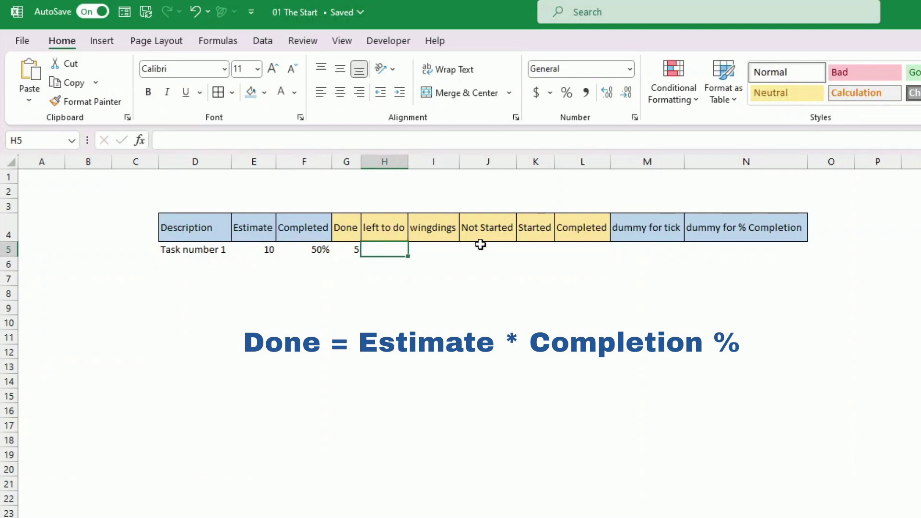
{"action": "type", "text": "="}
{"action": "key", "text": "Left"}
{"action": "key", "text": "Left"}
{"action": "key", "text": "Left"}
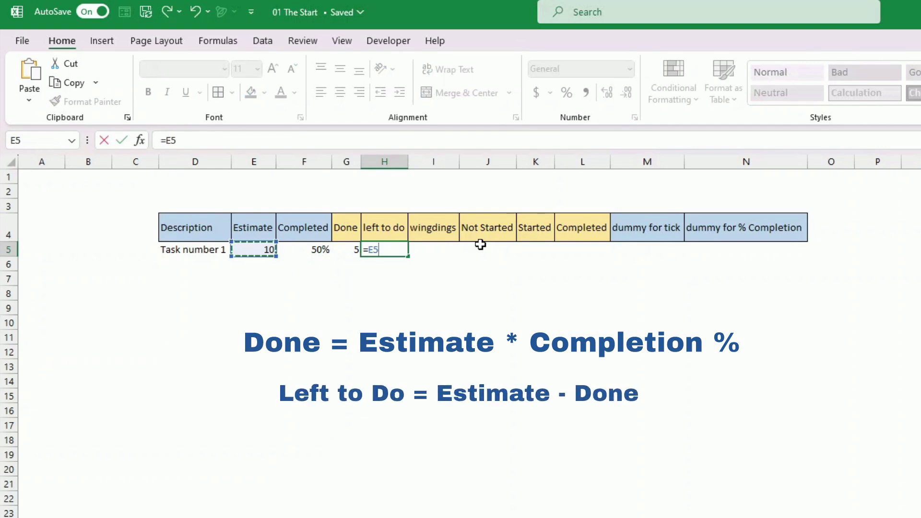
{"action": "type", "text": "-"}
{"action": "key", "text": "Left"}
{"action": "key", "text": "Return"}
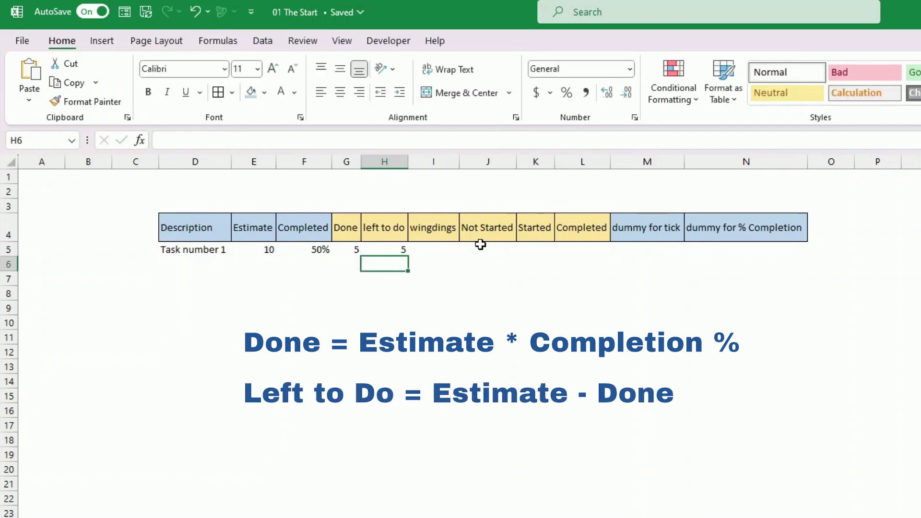
{"action": "key", "text": "Up"}
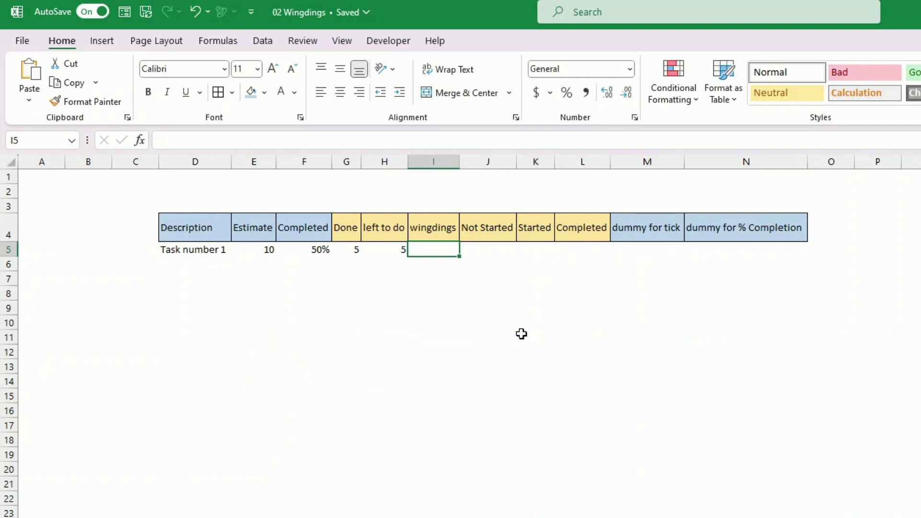
Enter =IF(F5=1,"","") in I5 and add a Wingdings tick symbol while editing it.
{"action": "type", "text": "="}
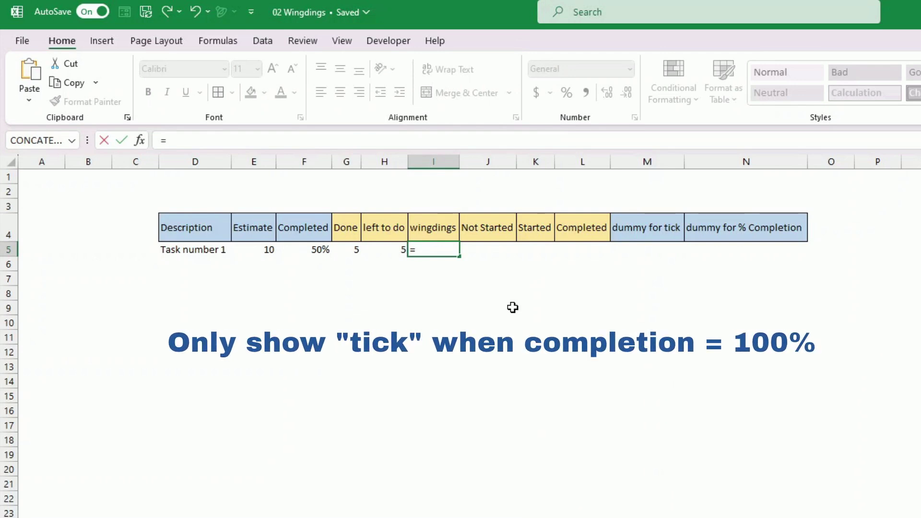
{"action": "type", "text": "if("}
{"action": "key", "text": "Left"}
{"action": "key", "text": "Left"}
{"action": "key", "text": "Left"}
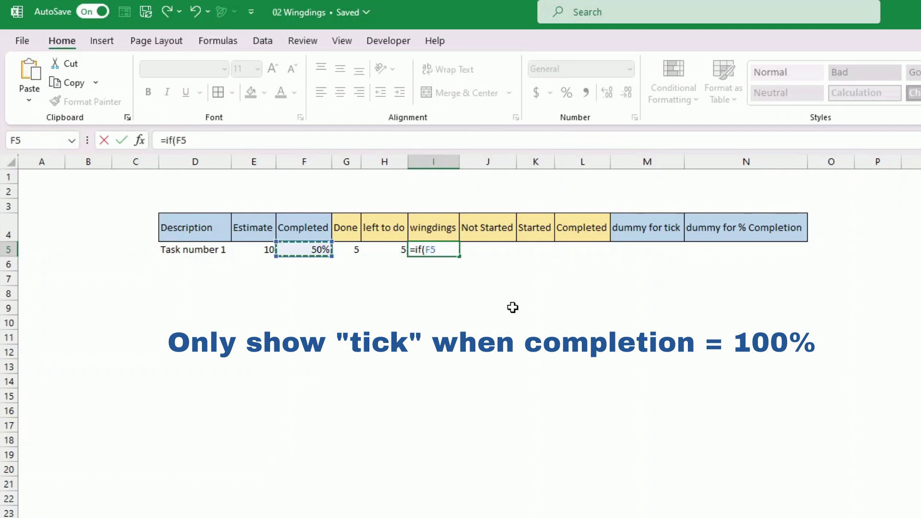
{"action": "type", "text": "=1,\"\",\"\")"}
{"action": "key", "text": "Return"}
{"action": "key", "text": "Up"}
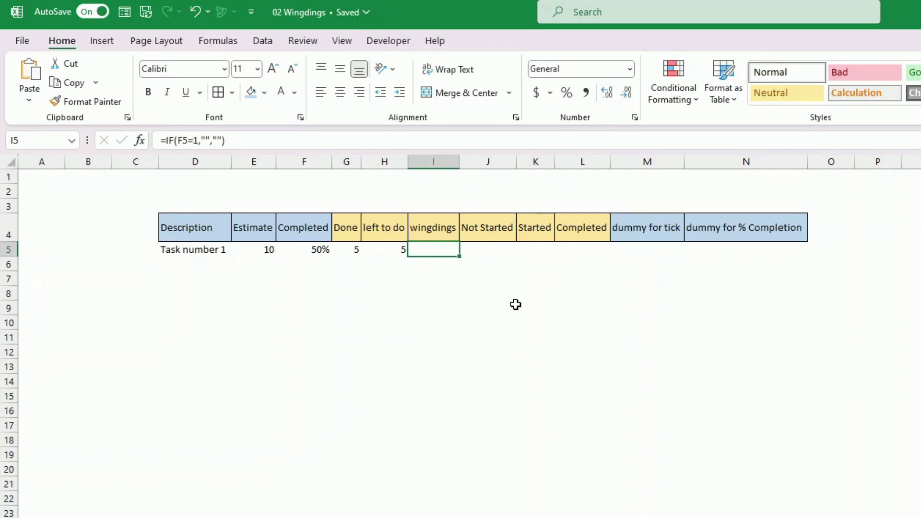
{"action": "left_click", "coordinate": [106, 43]}
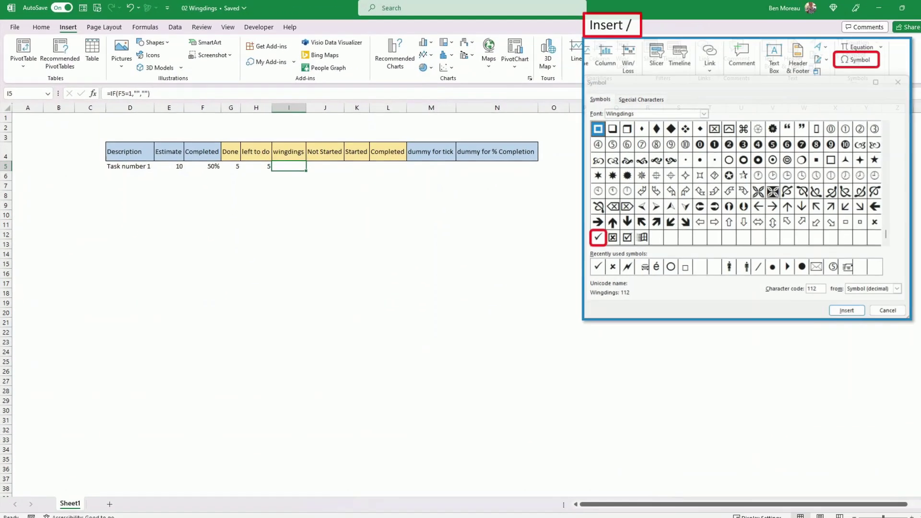
{"action": "key", "text": "F2"}
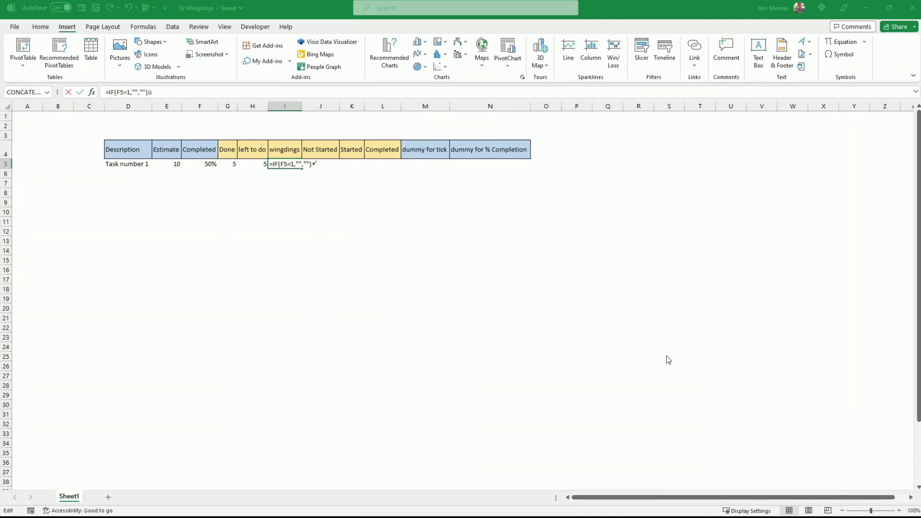
Move the tick into the first quotes so I5 reads =IF(F5=1,"ü","").
{"action": "left_click", "coordinate": [296, 165]}
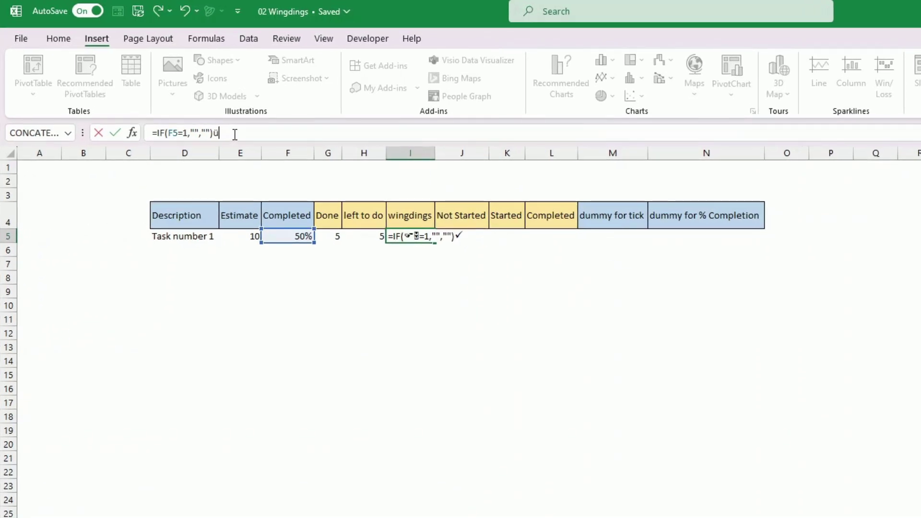
{"action": "key", "text": "BackSpace"}
{"action": "left_click", "coordinate": [195, 132]}
{"action": "type", "text": "ü"}
{"action": "key", "text": "Return"}
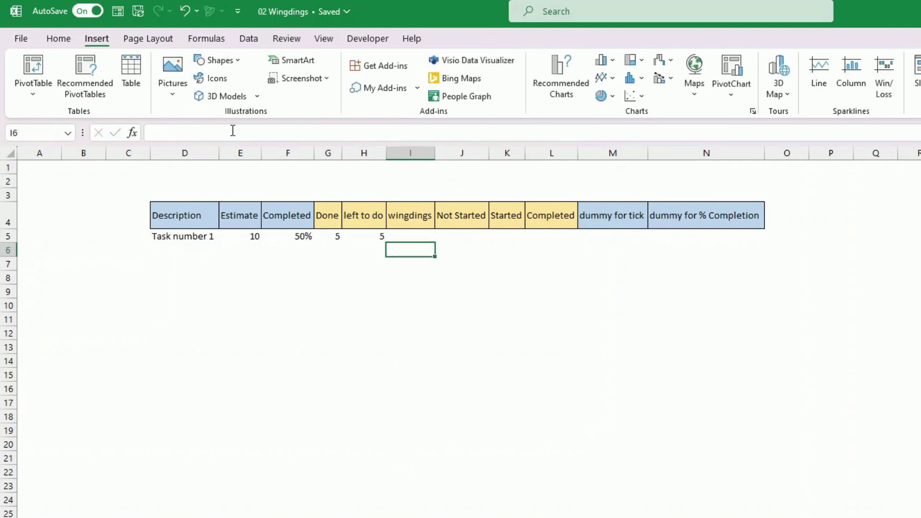
{"action": "left_click", "coordinate": [406, 236]}
{"action": "double_click", "coordinate": [407, 236]}
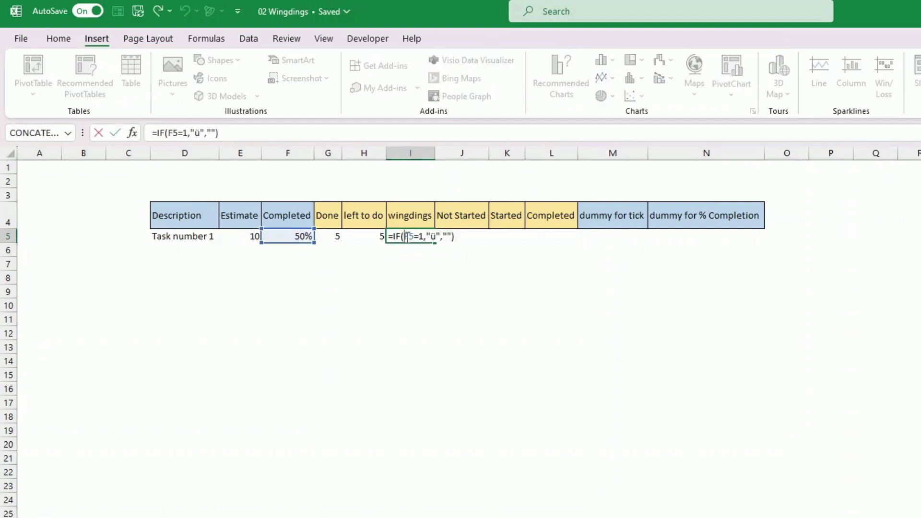
{"action": "key", "text": "Return"}
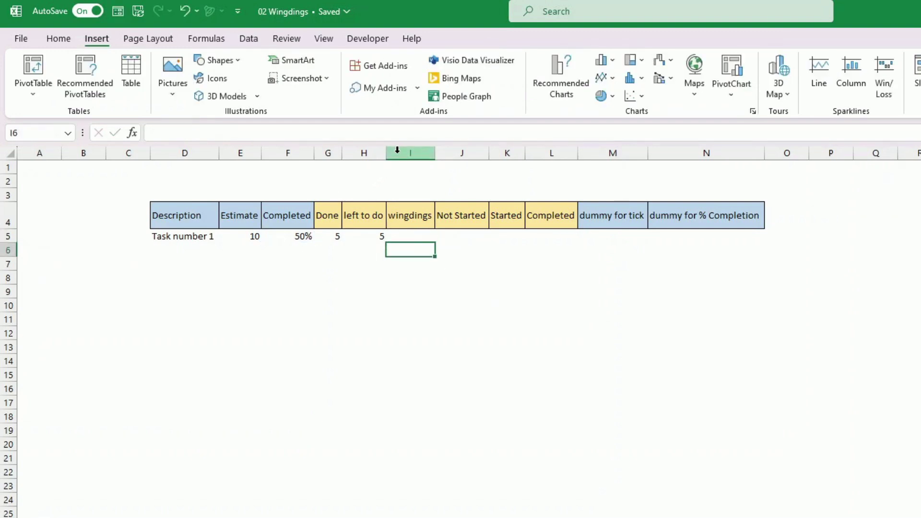
Change the Completed value in F5 to 100%.
{"action": "key", "text": "Up"}
{"action": "key", "text": "Left"}
{"action": "key", "text": "Left"}
{"action": "key", "text": "Left"}
{"action": "type", "text": "100"}
{"action": "key", "text": "Return"}
{"action": "key", "text": "Up"}
{"action": "key", "text": "Right"}
{"action": "key", "text": "Right"}
{"action": "key", "text": "Right"}
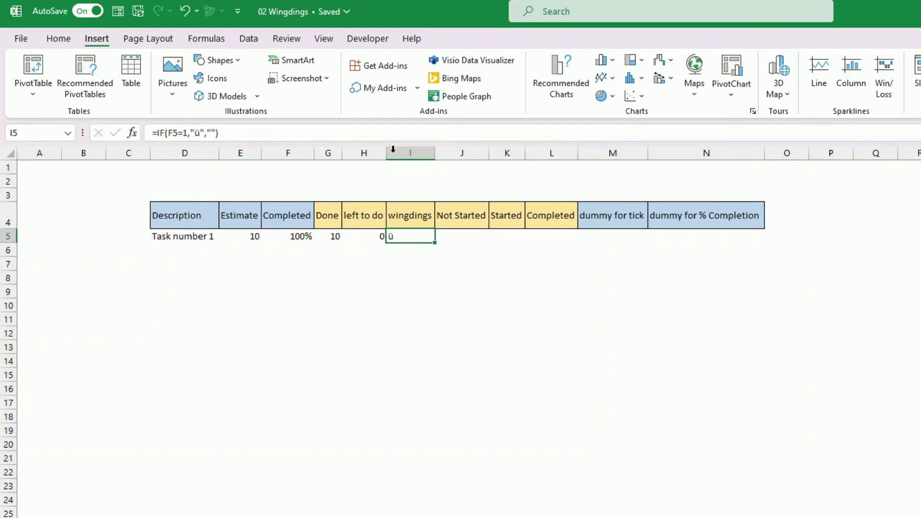
Set I5:I15 to the Wingdings font so I5 shows a check mark.
{"action": "left_click_drag", "start_coordinate": [409, 240], "coordinate": [402, 382]}
{"action": "left_click", "coordinate": [55, 39]}
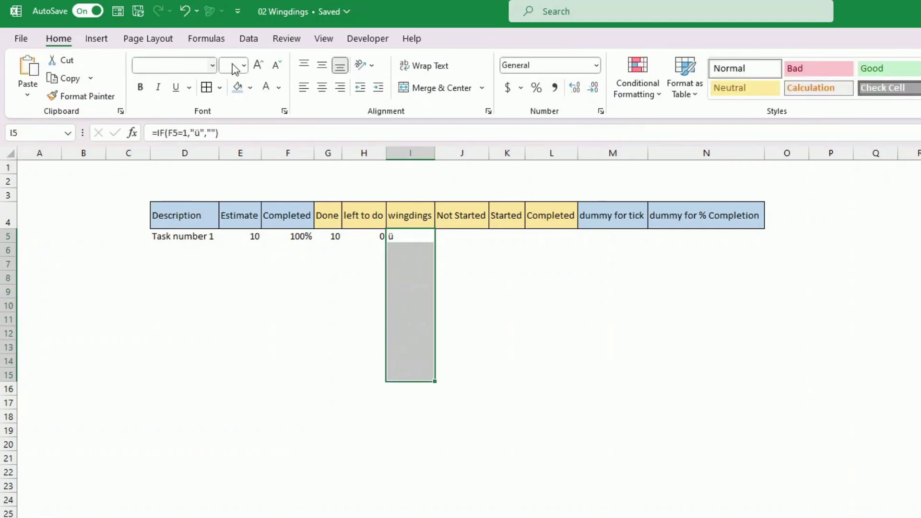
{"action": "left_click", "coordinate": [215, 70]}
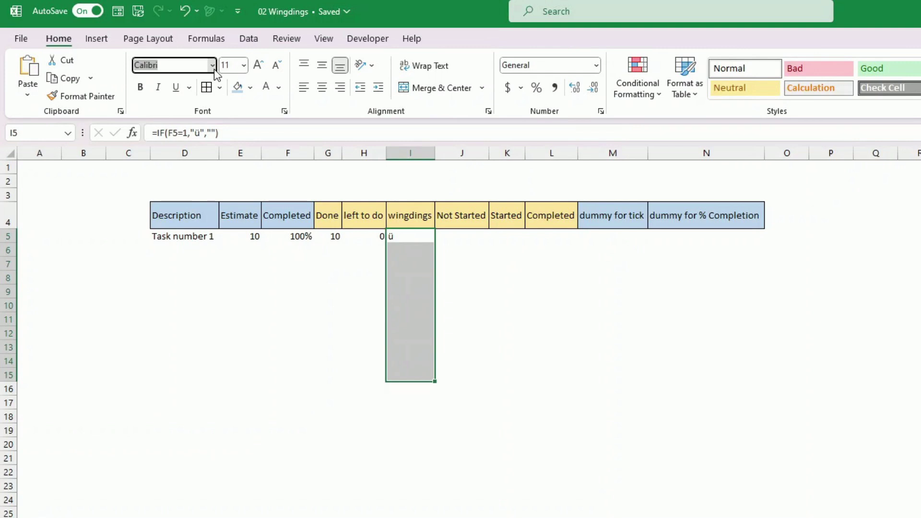
{"action": "type", "text": "Wingdings"}
{"action": "key", "text": "Return"}
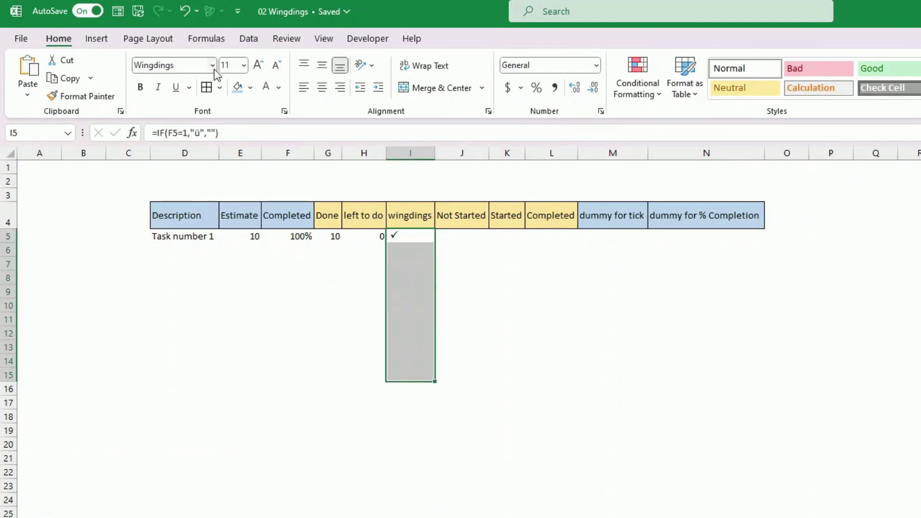
{"action": "left_click", "coordinate": [413, 237]}
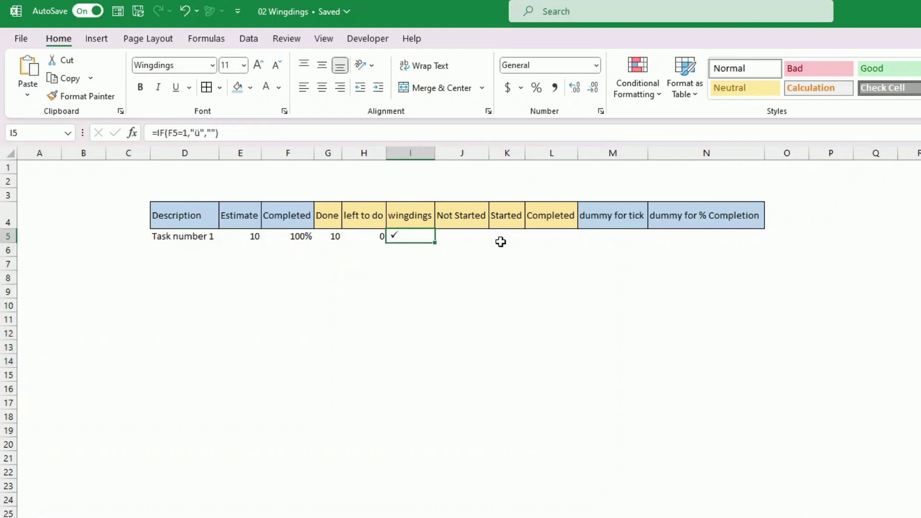
Enter =IF(F5=0,1,0) in the Not Started cell J5.
{"action": "left_click", "coordinate": [461, 235]}
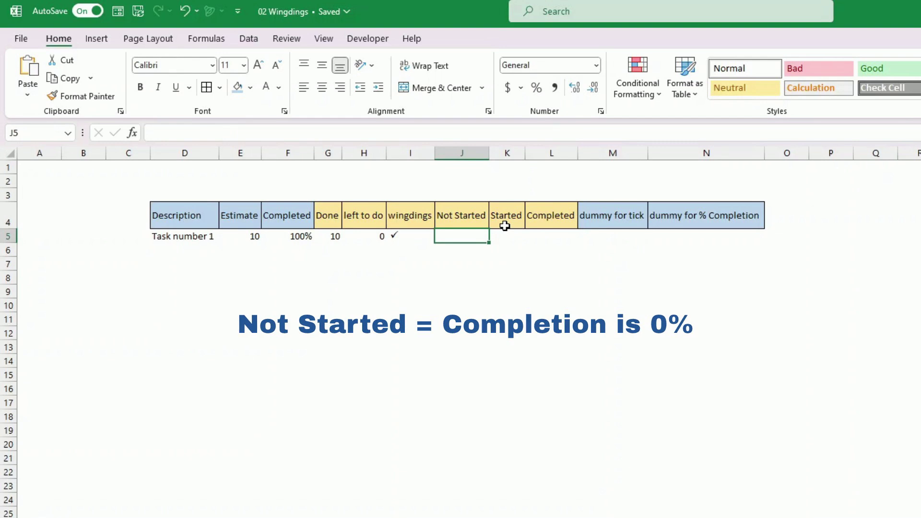
{"action": "type", "text": "=i"}
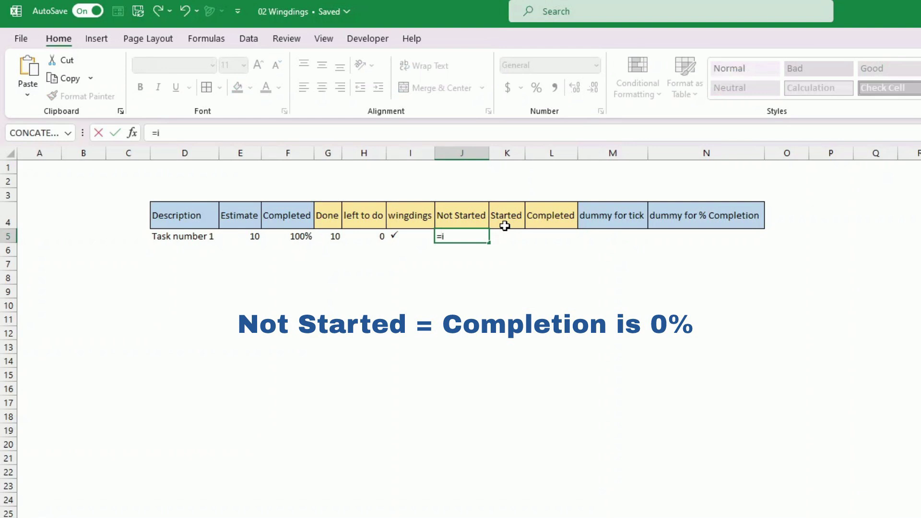
{"action": "type", "text": "f("}
{"action": "key", "text": "Left"}
{"action": "key", "text": "Left"}
{"action": "key", "text": "Left"}
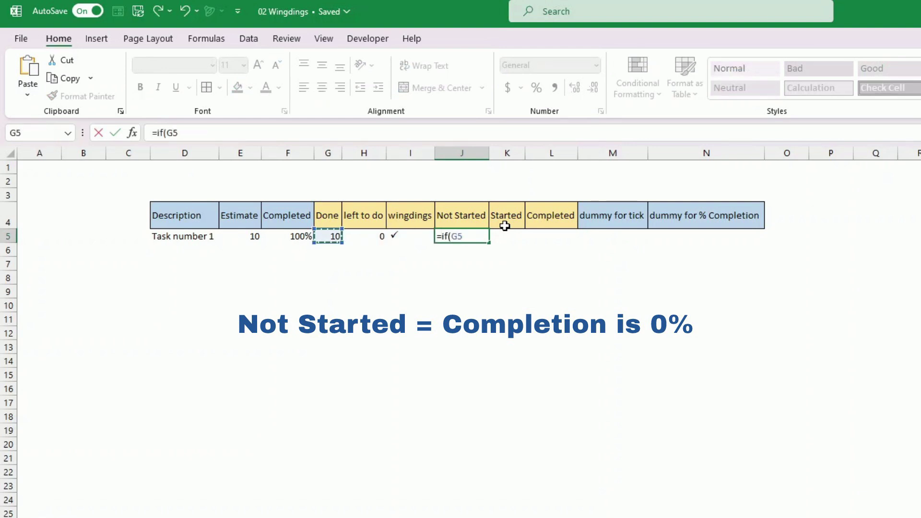
{"action": "key", "text": "Left"}
{"action": "type", "text": "=0"}
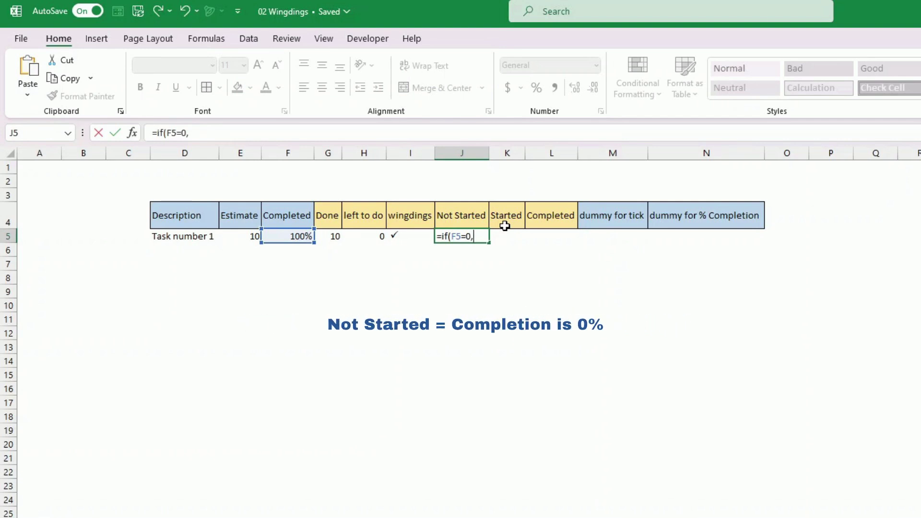
{"action": "type", "text": ",1,0)"}
{"action": "key", "text": "Tab"}
Enter =IF(AND(F5>0,F5<1),1,0) in the Started cell K5.
{"action": "type", "text": "=if(AND("}
{"action": "key", "text": "Left"}
{"action": "key", "text": "Left"}
{"action": "key", "text": "Left"}
{"action": "key", "text": "Left"}
{"action": "key", "text": "Left"}
{"action": "type", "text": ">0"}
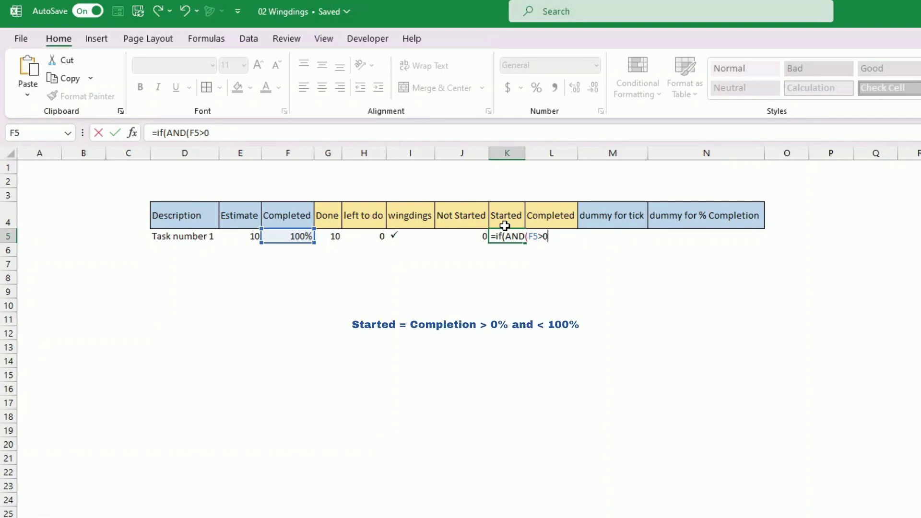
{"action": "type", "text": ",F5<1),1,0"}
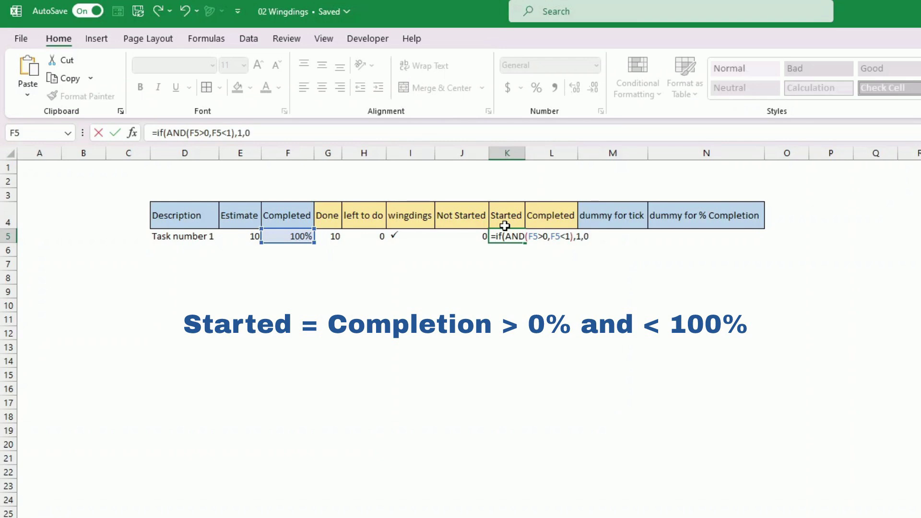
{"action": "type", "text": ")"}
{"action": "key", "text": "Return"}
{"action": "key", "text": "Up"}
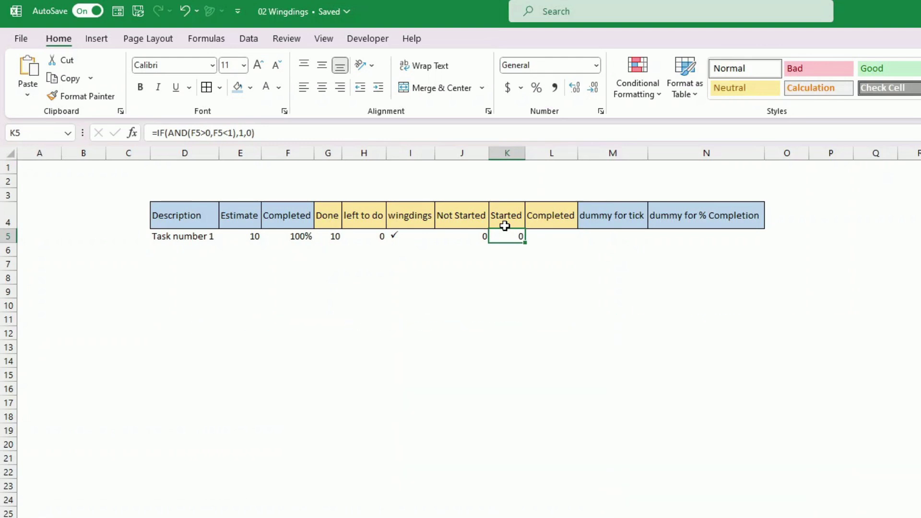
Enter =IF(F5=1,1,0) in the Completed cell L5, giving 1.
{"action": "key", "text": "ctrl+c"}
{"action": "key", "text": "Right"}
{"action": "key", "text": "ctrl+v"}
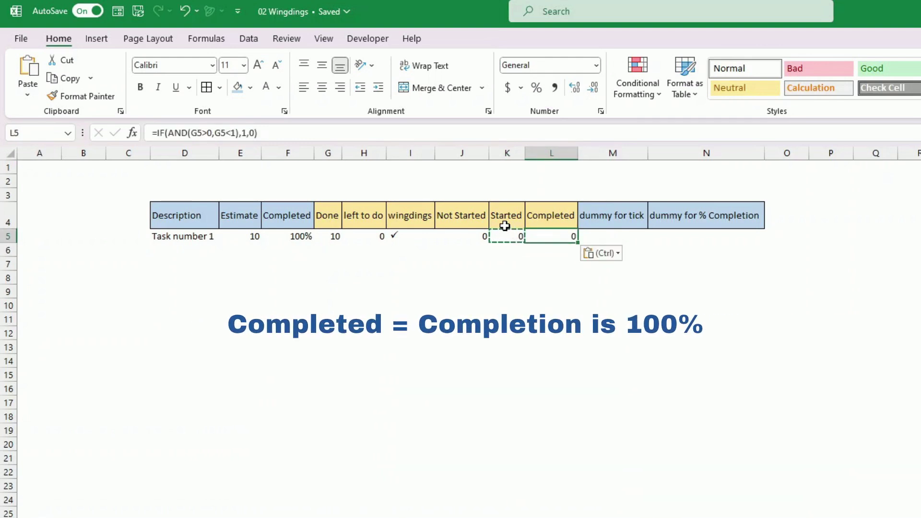
{"action": "key", "text": "Delete"}
{"action": "type", "text": "=if("}
{"action": "key", "text": "Left"}
{"action": "key", "text": "Left"}
{"action": "key", "text": "Left"}
{"action": "key", "text": "Left"}
{"action": "key", "text": "Left"}
{"action": "key", "text": "Left"}
{"action": "type", "text": "=1"}
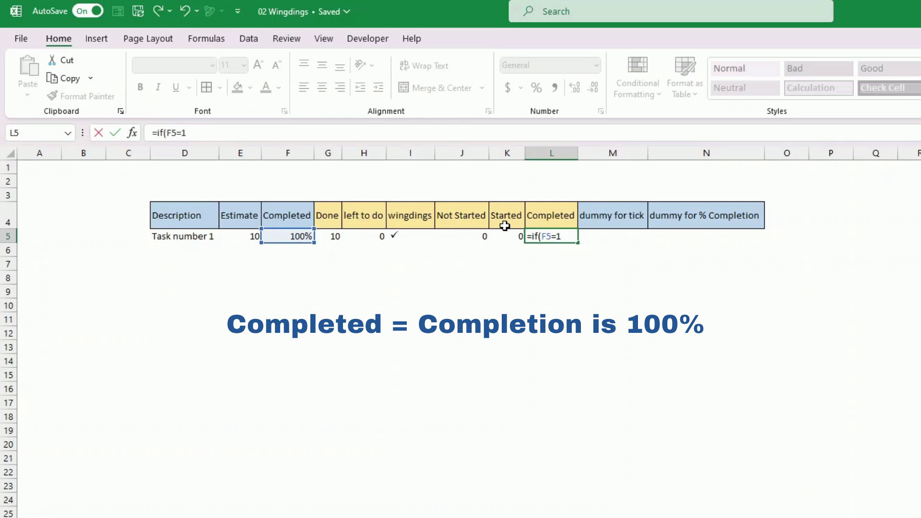
{"action": "type", "text": ",1,0"}
{"action": "key", "text": "Return"}
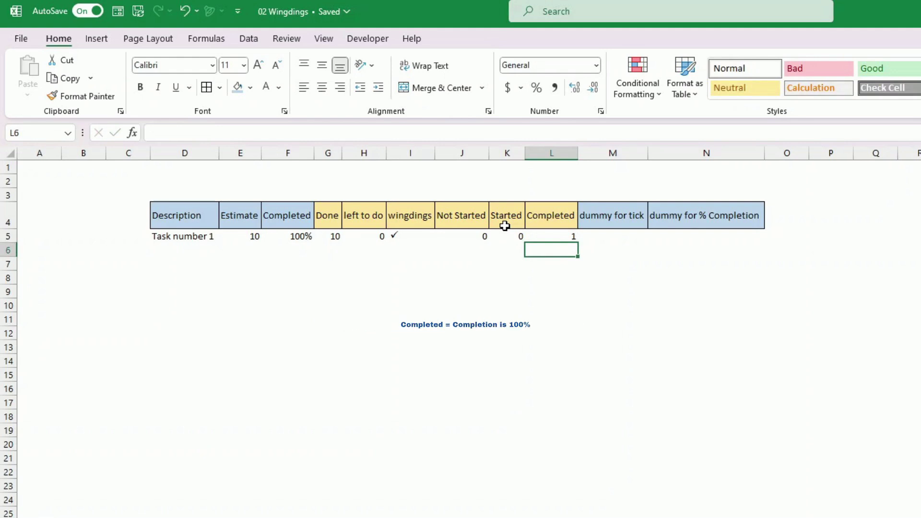
{"action": "key", "text": "Up"}
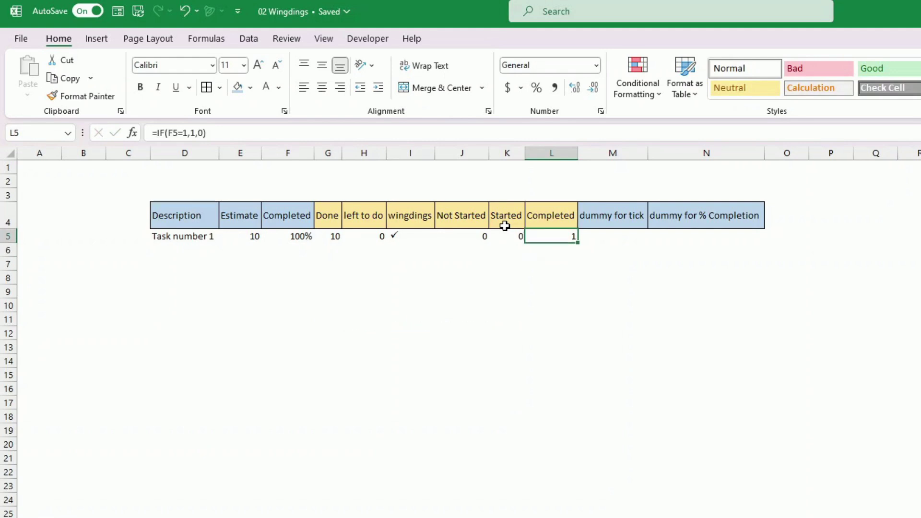
Enter dummy values 1 in M5 and 4 in N5.
{"action": "left_click", "coordinate": [593, 235]}
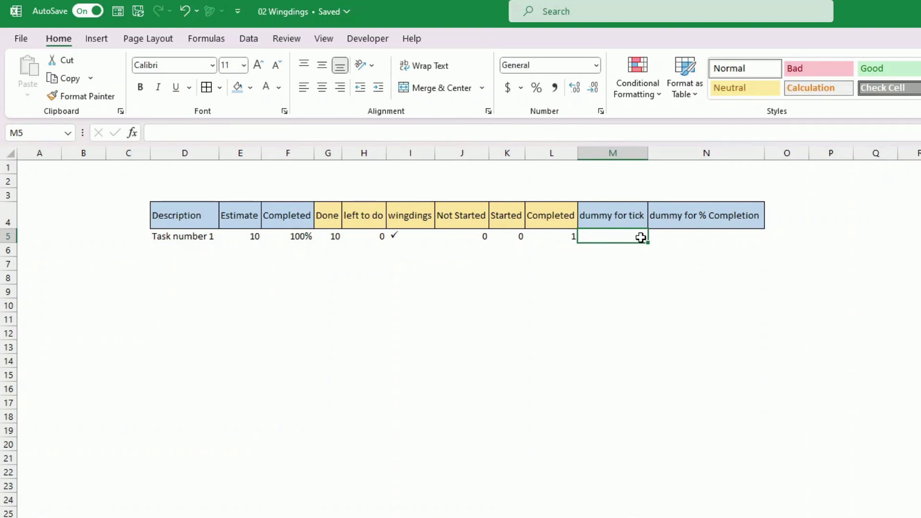
{"action": "type", "text": "1"}
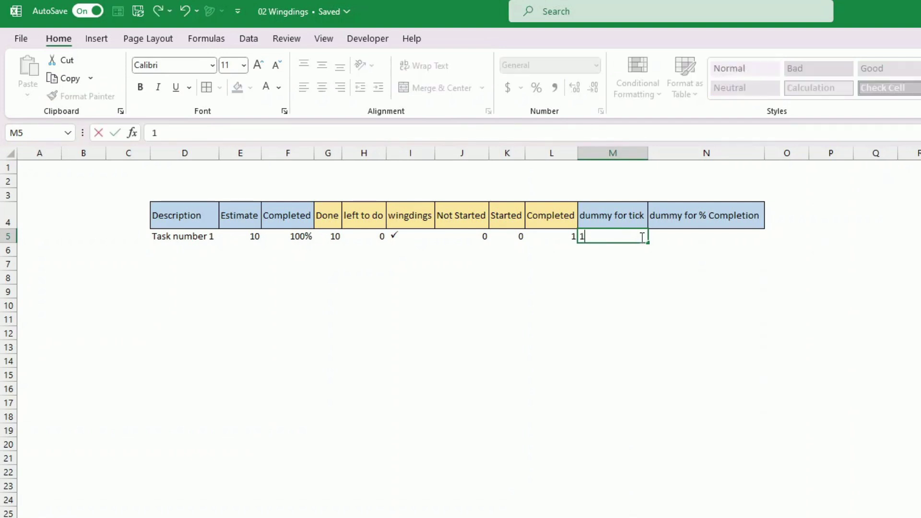
{"action": "key", "text": "Tab"}
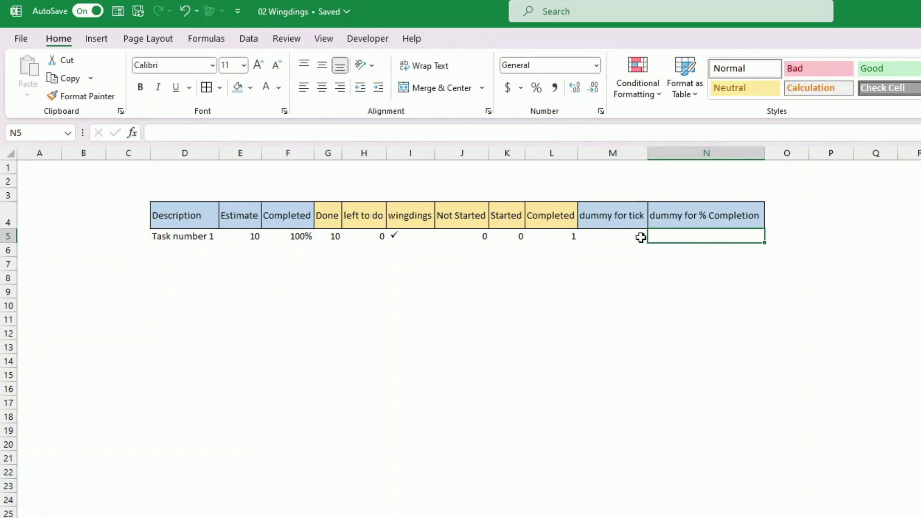
{"action": "type", "text": "4"}
{"action": "key", "text": "Return"}
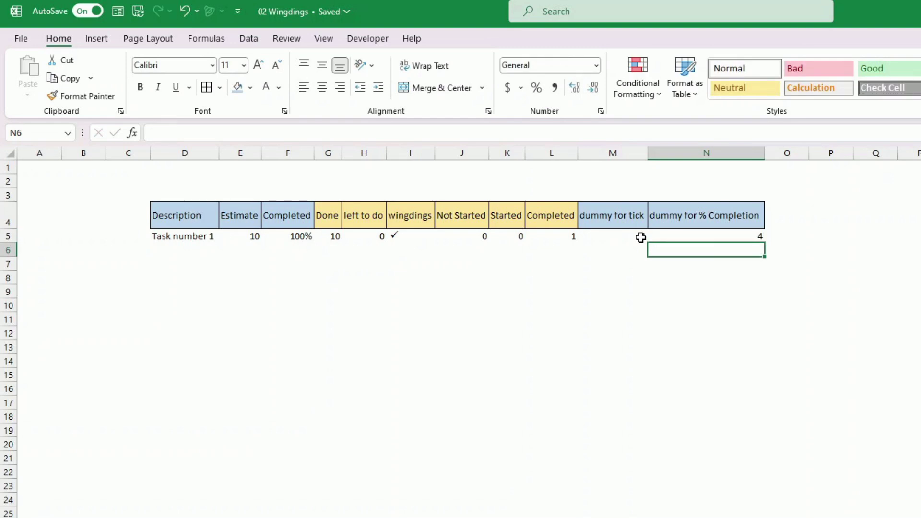
Fill task names down to Task number 10 and copy row 5's values to row 14.
{"action": "left_click", "coordinate": [696, 307]}
{"action": "left_click", "coordinate": [165, 236]}
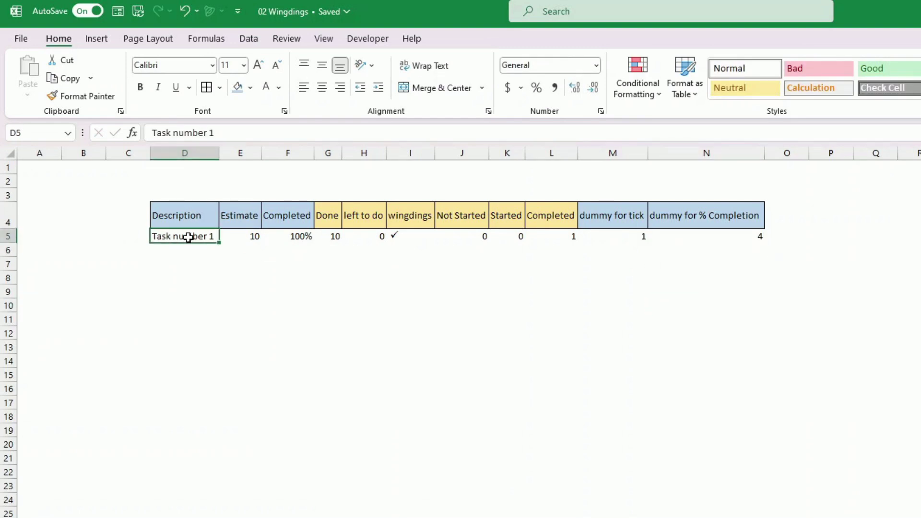
{"action": "left_click_drag", "start_coordinate": [219, 243], "coordinate": [218, 365]}
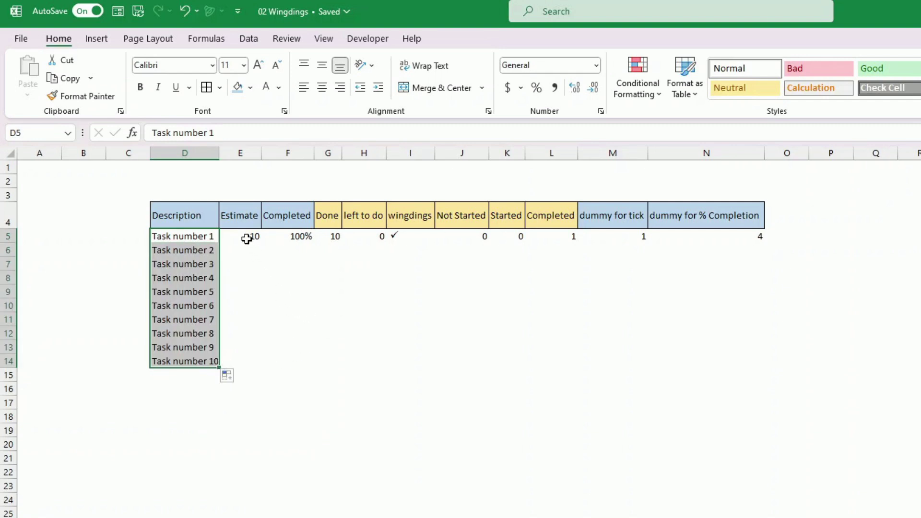
{"action": "left_click_drag", "start_coordinate": [247, 236], "coordinate": [765, 367]}
Enter new estimates 54, 44, 60, 20 and 50 for the later tasks.
{"action": "left_click", "coordinate": [252, 248]}
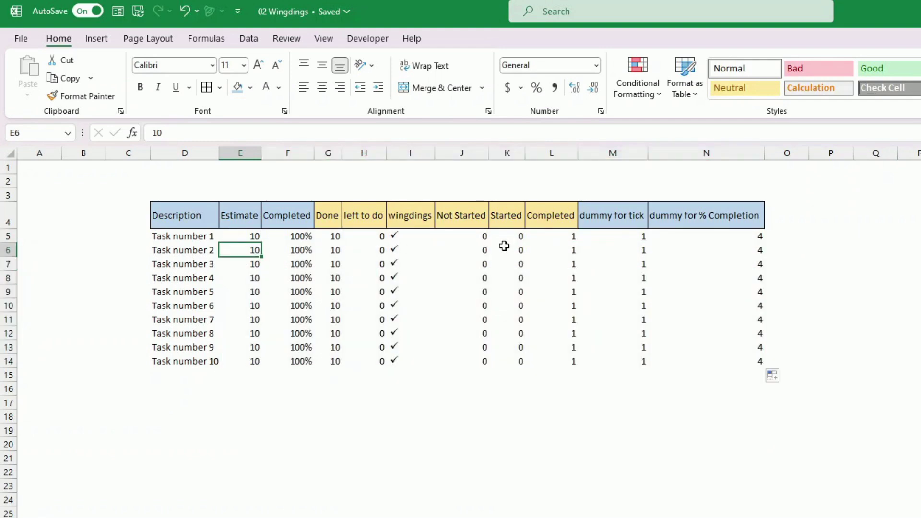
{"action": "type", "text": "54"}
{"action": "key", "text": "Return"}
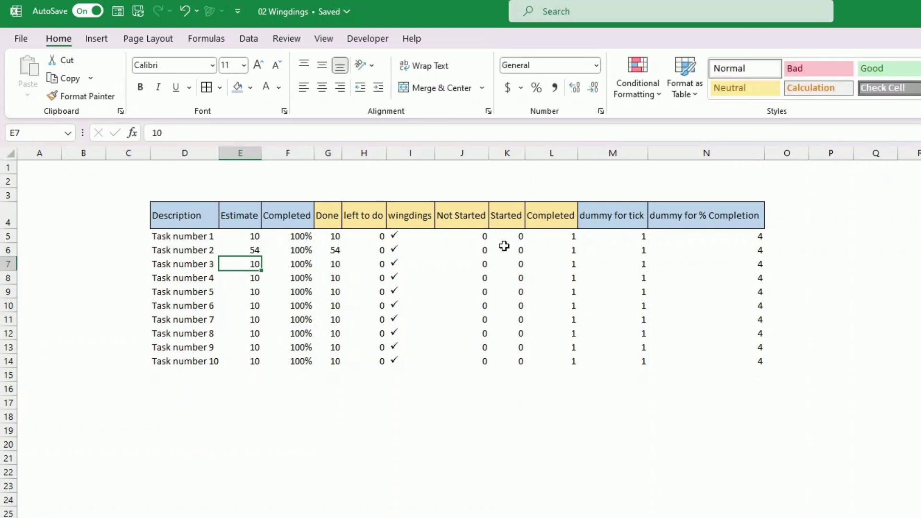
{"action": "type", "text": "44"}
{"action": "key", "text": "Return"}
{"action": "key", "text": "Return"}
{"action": "type", "text": "60"}
{"action": "key", "text": "Return"}
{"action": "key", "text": "Return"}
{"action": "type", "text": "20"}
{"action": "key", "text": "Return"}
Enter varied completion percentages such as 60%, 40% and 10% for the other tasks.
{"action": "key", "text": "Return"}
{"action": "key", "text": "Return"}
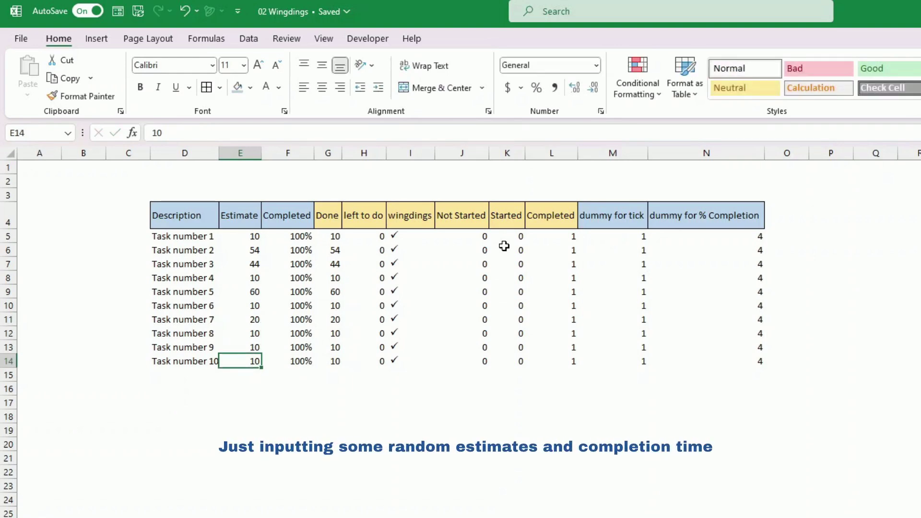
{"action": "type", "text": "50"}
{"action": "key", "text": "Right"}
{"action": "key", "text": "Right"}
{"action": "key", "text": "Up"}
{"action": "key", "text": "Up"}
{"action": "key", "text": "Up"}
{"action": "key", "text": "Up"}
{"action": "key", "text": "Up"}
{"action": "key", "text": "Up"}
{"action": "key", "text": "Up"}
{"action": "key", "text": "Up"}
{"action": "key", "text": "Left"}
{"action": "type", "text": "60"}
{"action": "key", "text": "Return"}
{"action": "type", "text": "40"}
{"action": "key", "text": "Return"}
{"action": "key", "text": "Return"}
{"action": "type", "text": "10"}
{"action": "key", "text": "Return"}
{"action": "key", "text": "Return"}
{"action": "type", "text": "25"}
{"action": "type", "text": "20"}
{"action": "key", "text": "Up"}
{"action": "type", "text": "40"}
{"action": "key", "text": "Return"}
{"action": "key", "text": "Up"}
{"action": "key", "text": "Up"}
{"action": "key", "text": "Right"}
{"action": "key", "text": "Right"}
{"action": "key", "text": "Right"}
{"action": "key", "text": "Up"}
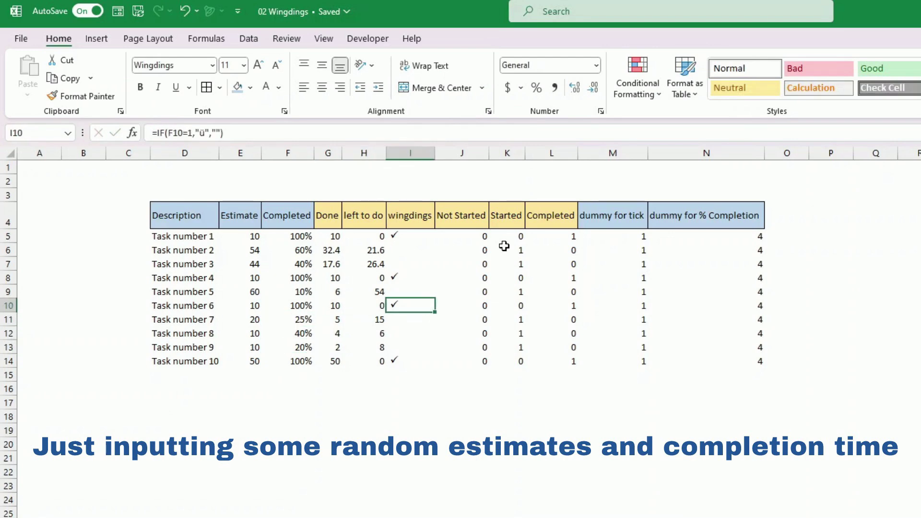
Check ticks appear only for 100% tasks, centre column I and apply All Borders.
{"action": "left_click", "coordinate": [397, 234]}
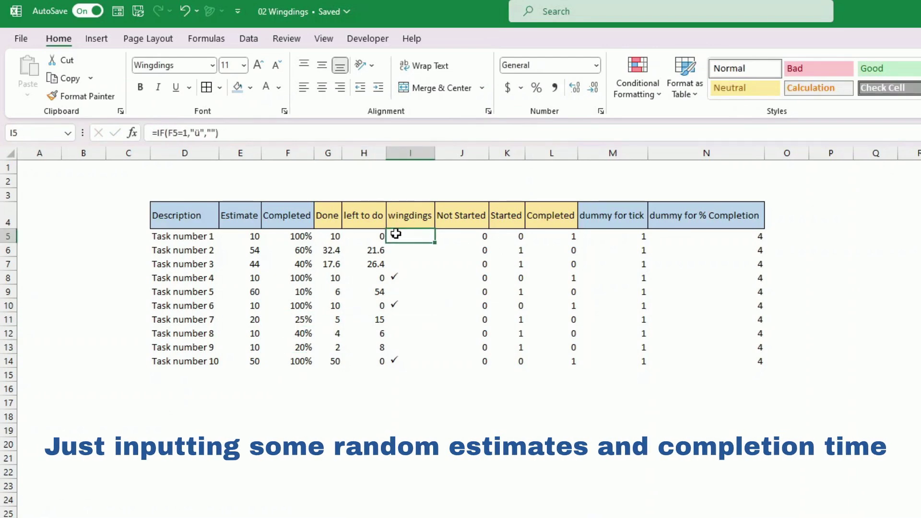
{"action": "left_click", "coordinate": [398, 277]}
{"action": "left_click", "coordinate": [398, 304]}
{"action": "left_click", "coordinate": [407, 360]}
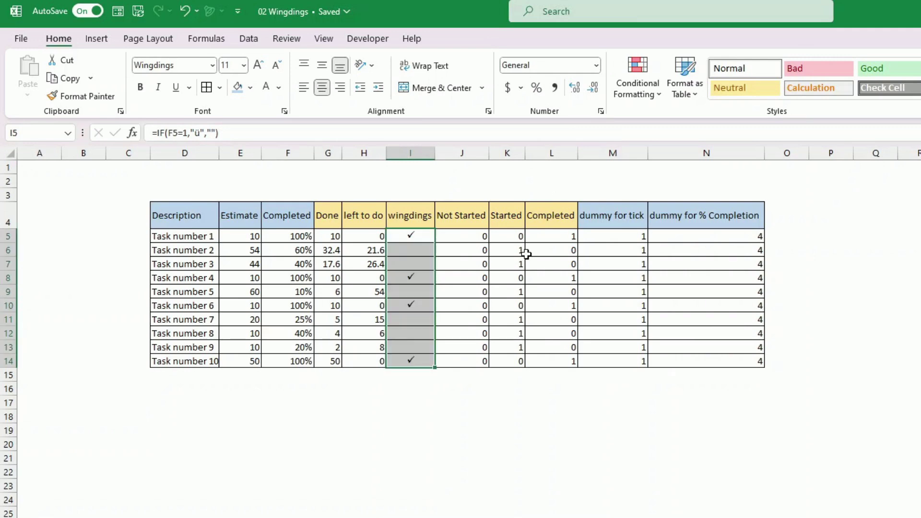
Review the Completed and dummy columns, then number the '03 Chart creation' columns 2, 3, 4, 1.
{"action": "left_click", "coordinate": [555, 360]}
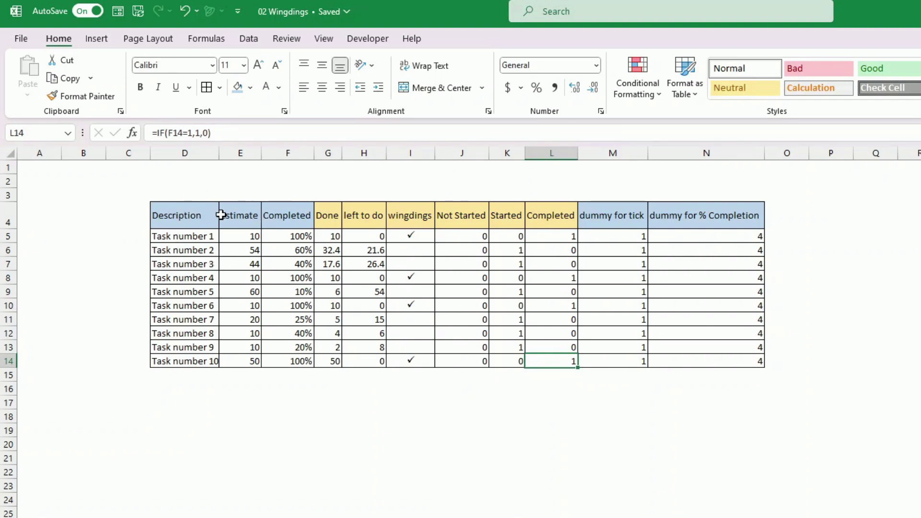
{"action": "left_click", "coordinate": [240, 216]}
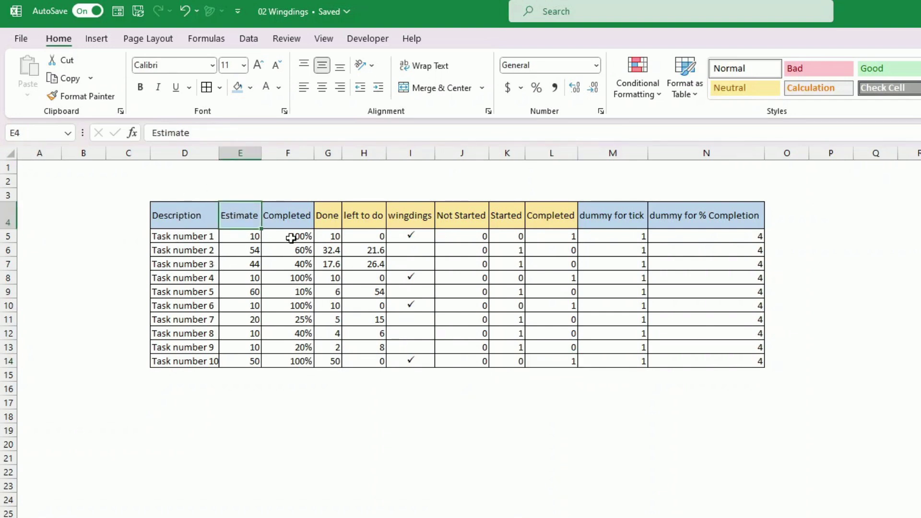
{"action": "left_click", "coordinate": [287, 217]}
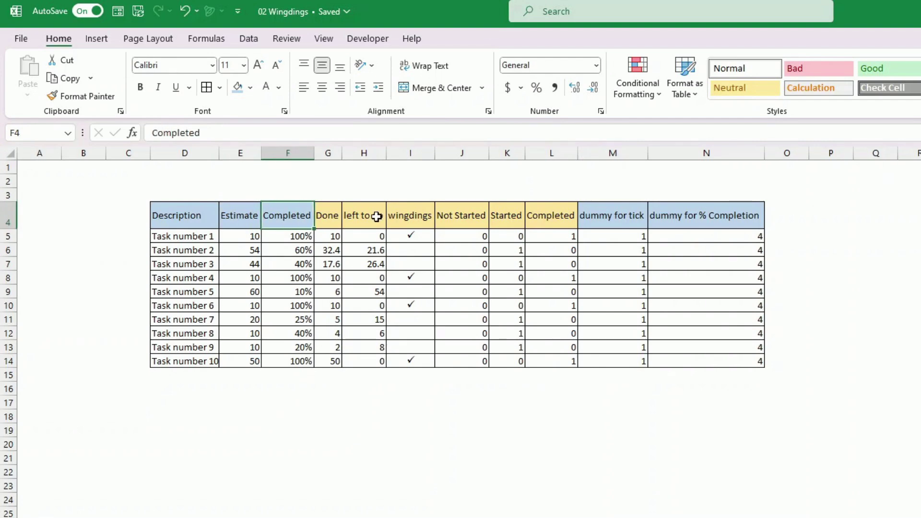
{"action": "key", "text": "Down"}
{"action": "key", "text": "Down"}
{"action": "key", "text": "Down"}
{"action": "key", "text": "Down"}
{"action": "key", "text": "Down"}
{"action": "key", "text": "Down"}
{"action": "key", "text": "Down"}
{"action": "key", "text": "Down"}
{"action": "key", "text": "Down"}
{"action": "key", "text": "Down"}
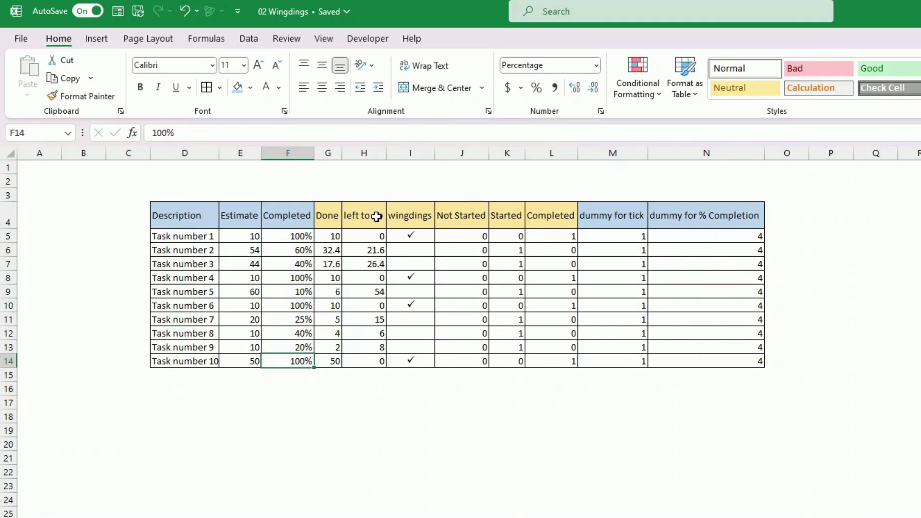
{"action": "key", "text": "Right"}
{"action": "key", "text": "Right"}
{"action": "key", "text": "Right"}
{"action": "key", "text": "Right"}
{"action": "key", "text": "Right"}
{"action": "key", "text": "Right"}
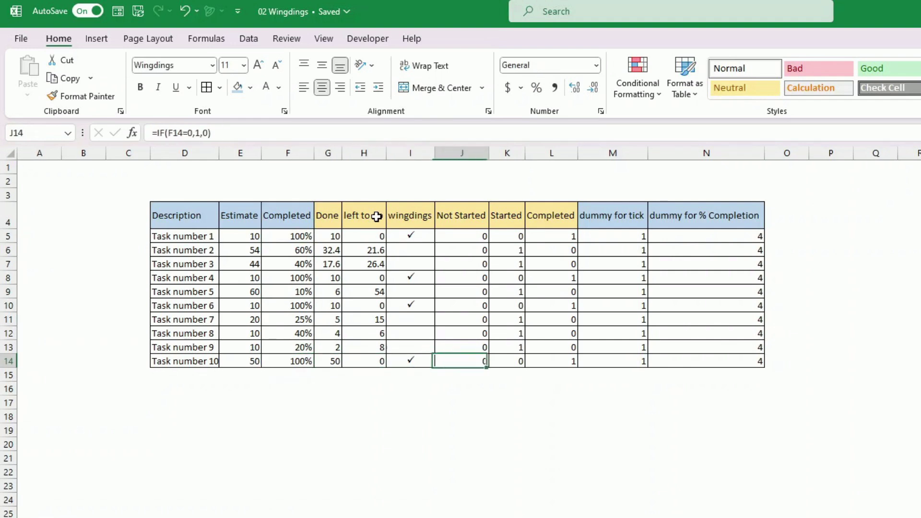
{"action": "key", "text": "Right"}
{"action": "key", "text": "Right"}
{"action": "key", "text": "Left"}
{"action": "key", "text": "Up"}
{"action": "key", "text": "Up"}
{"action": "key", "text": "Up"}
{"action": "key", "text": "Up"}
{"action": "key", "text": "Up"}
{"action": "key", "text": "Up"}
{"action": "key", "text": "Up"}
{"action": "key", "text": "Up"}
{"action": "key", "text": "Up"}
{"action": "key", "text": "Right"}
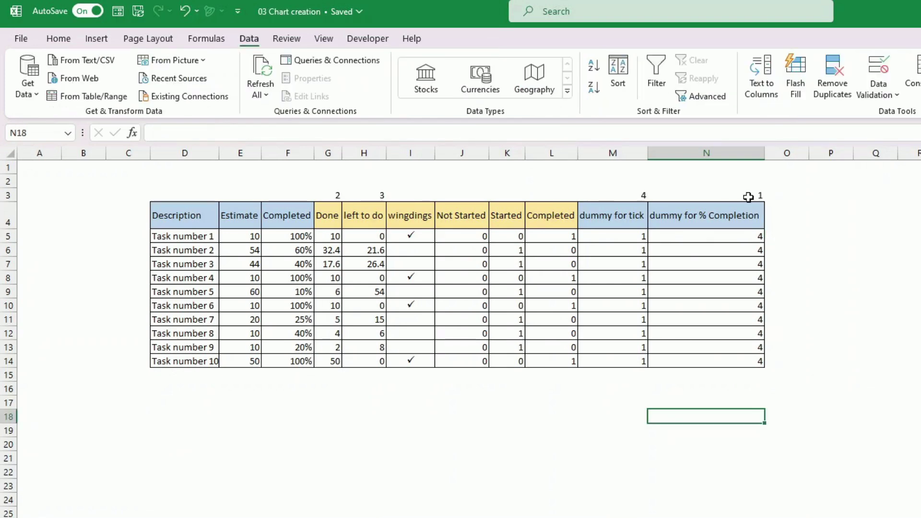
Centre the order numbers 2, 3, 4 and 1 in G3:N3.
{"action": "left_click_drag", "start_coordinate": [753, 194], "coordinate": [329, 194]}
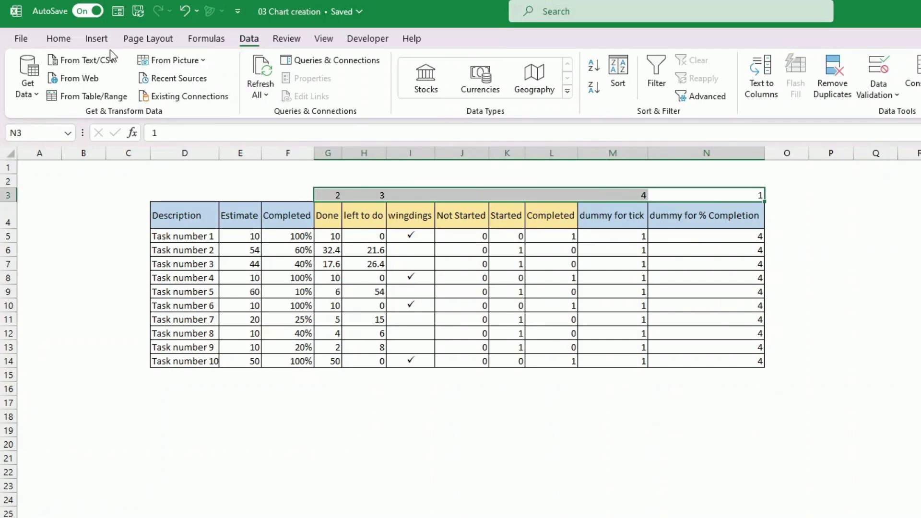
{"action": "left_click", "coordinate": [59, 40]}
{"action": "left_click", "coordinate": [323, 87]}
Review the dummy for % Completion, left to do and dummy for tick headers, then clear the selection.
{"action": "left_click", "coordinate": [730, 211]}
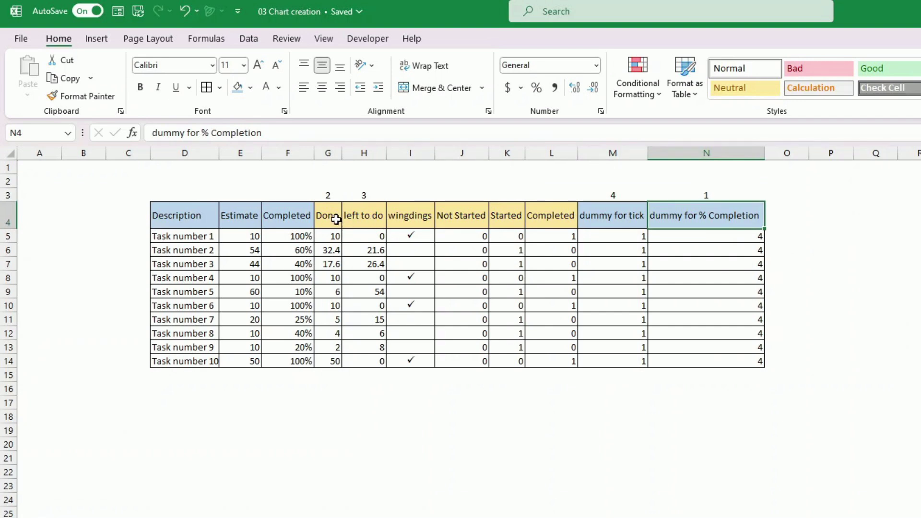
{"action": "left_click", "coordinate": [363, 217]}
{"action": "left_click", "coordinate": [621, 218]}
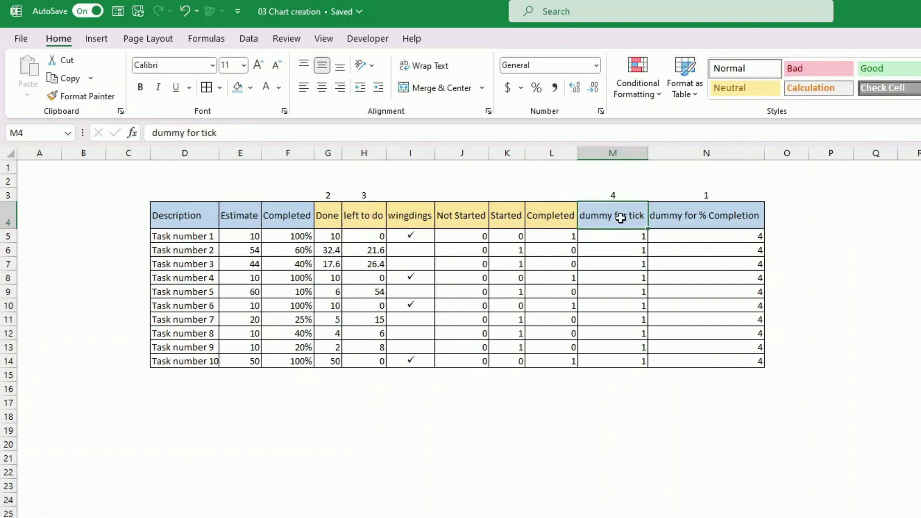
{"action": "left_click", "coordinate": [892, 347]}
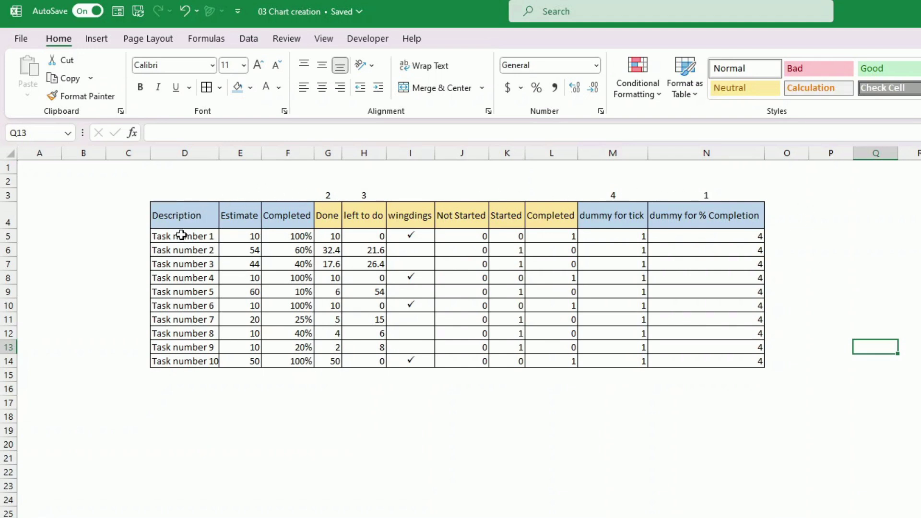
Insert a stacked bar chart from task names D5:D14, Done and left to do G5:H14, and dummies M5:N14.
{"action": "left_click", "coordinate": [180, 216]}
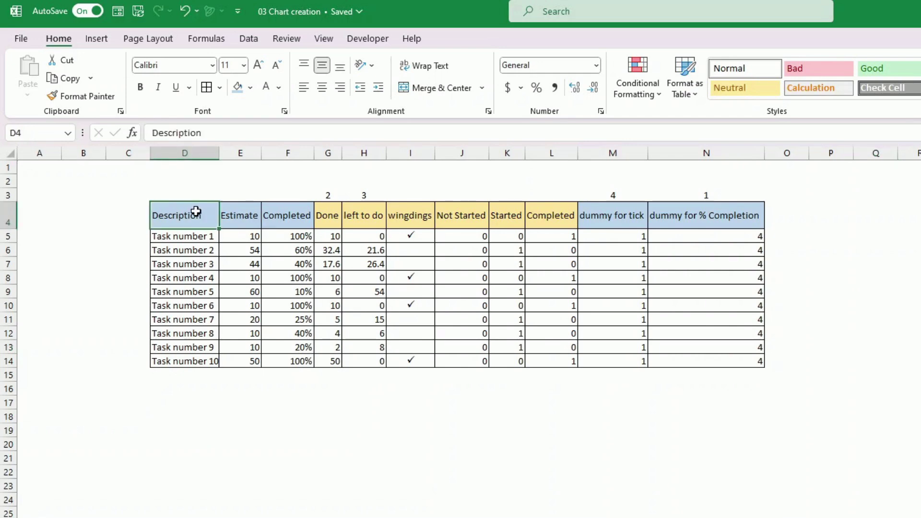
{"action": "left_click", "coordinate": [197, 237]}
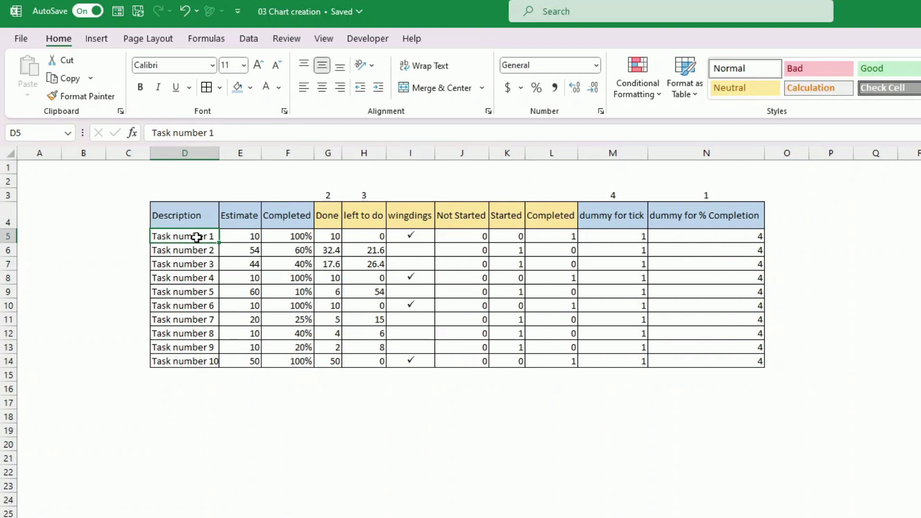
{"action": "left_click_drag", "start_coordinate": [197, 237], "coordinate": [201, 360]}
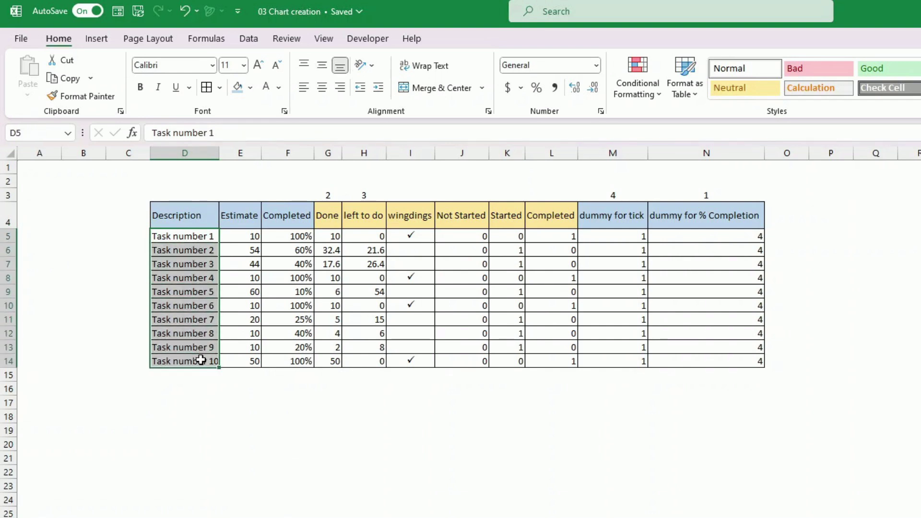
{"action": "left_click", "coordinate": [327, 236], "text": "ctrl"}
{"action": "left_click_drag", "start_coordinate": [327, 237], "coordinate": [358, 361]}
{"action": "left_click_drag", "start_coordinate": [602, 235], "coordinate": [695, 358]}
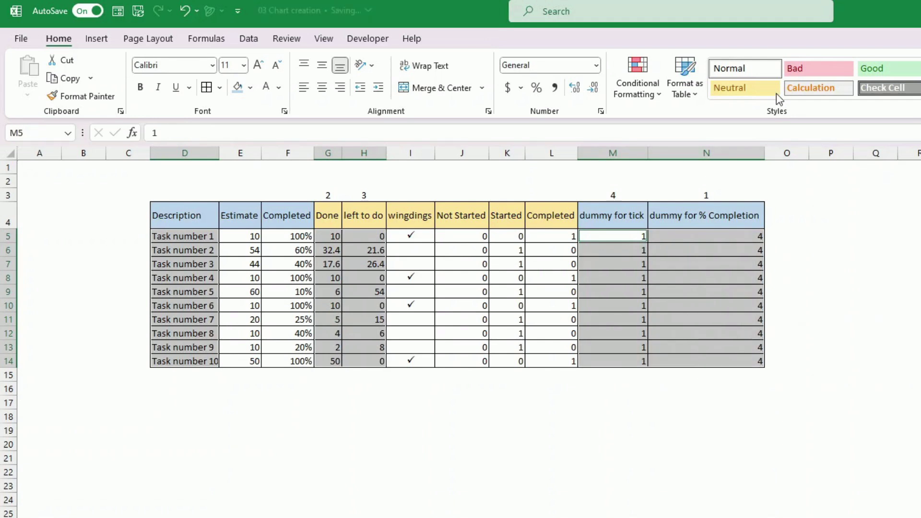
{"action": "left_click", "coordinate": [94, 42]}
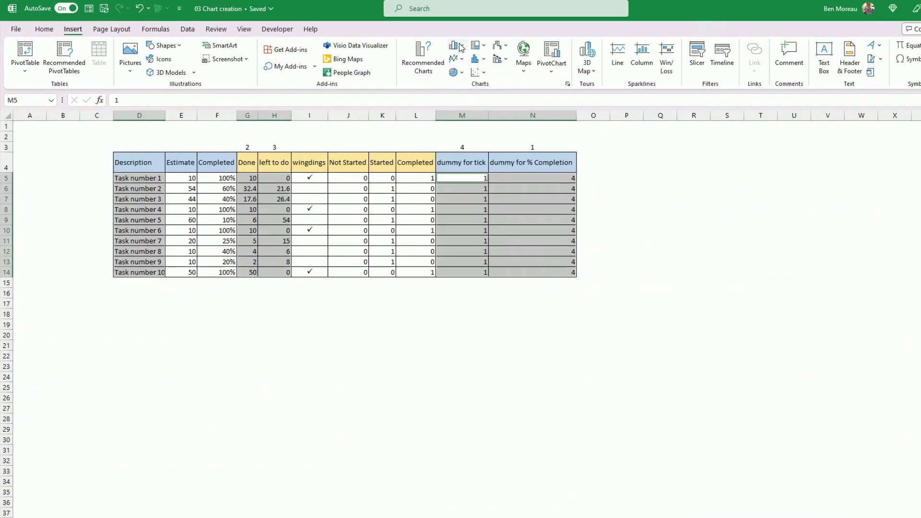
{"action": "left_click", "coordinate": [601, 60]}
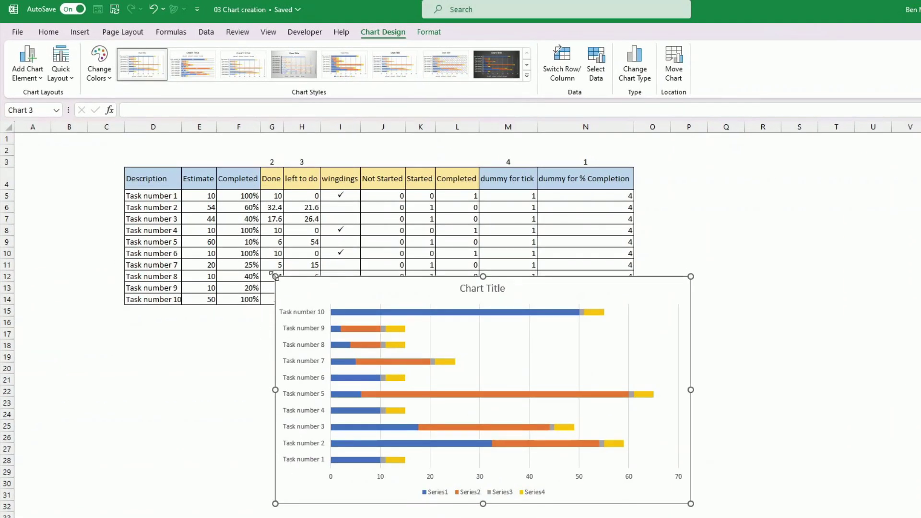
Resize the chart and reorder its series to Series4, Series1, Series2, Series3.
{"action": "left_click_drag", "start_coordinate": [275, 277], "coordinate": [245, 282]}
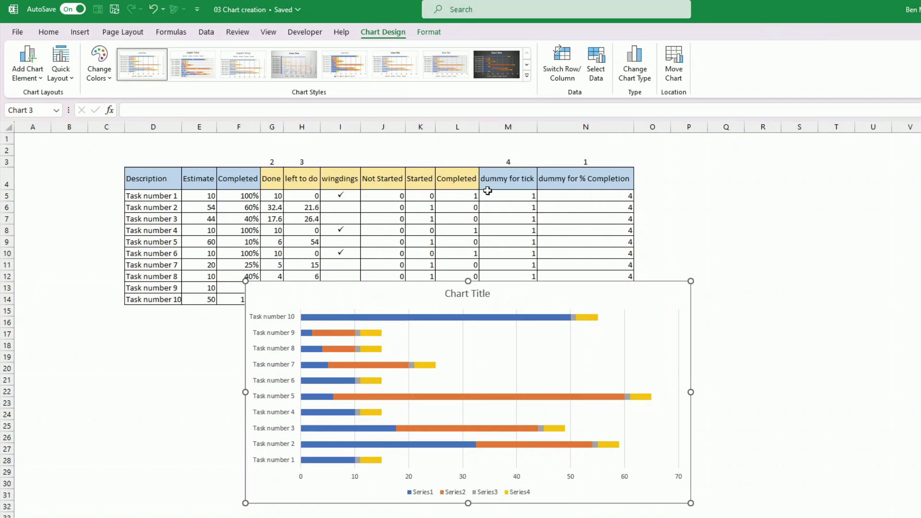
{"action": "left_click_drag", "start_coordinate": [504, 198], "coordinate": [575, 192]}
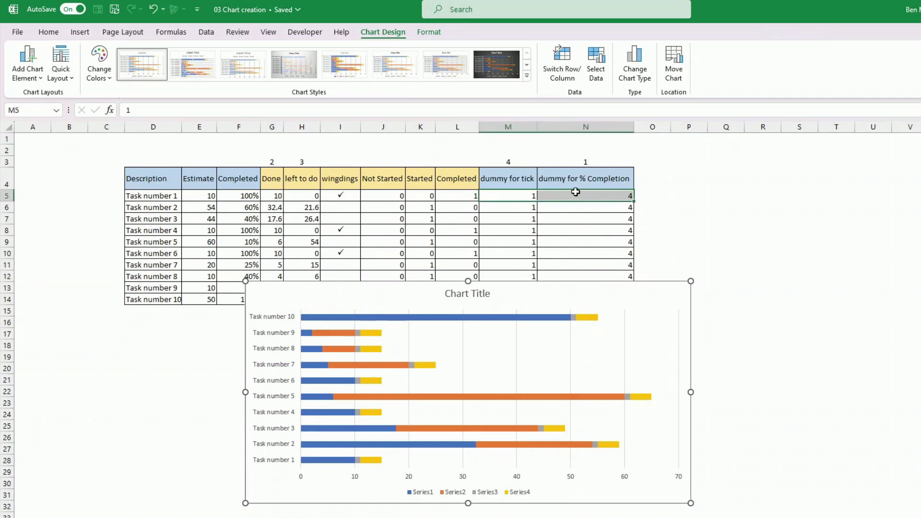
{"action": "left_click", "coordinate": [532, 357]}
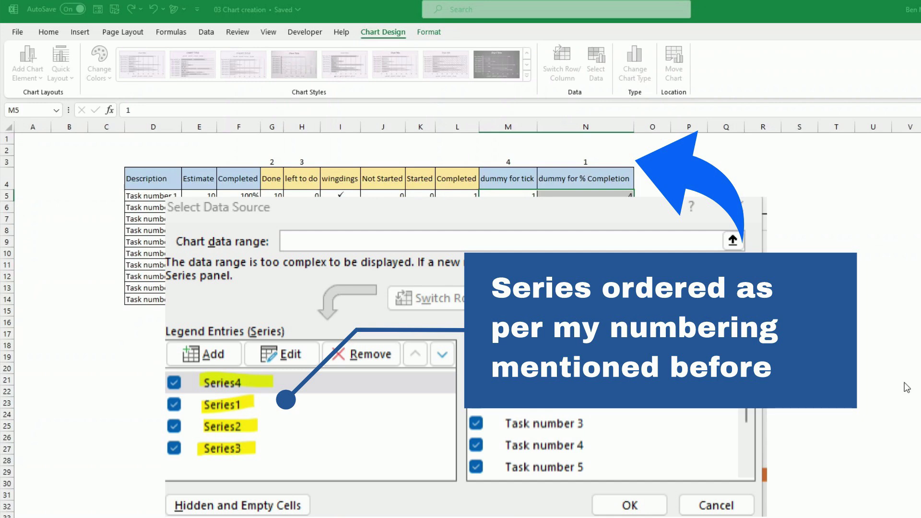
{"action": "left_click", "coordinate": [880, 392]}
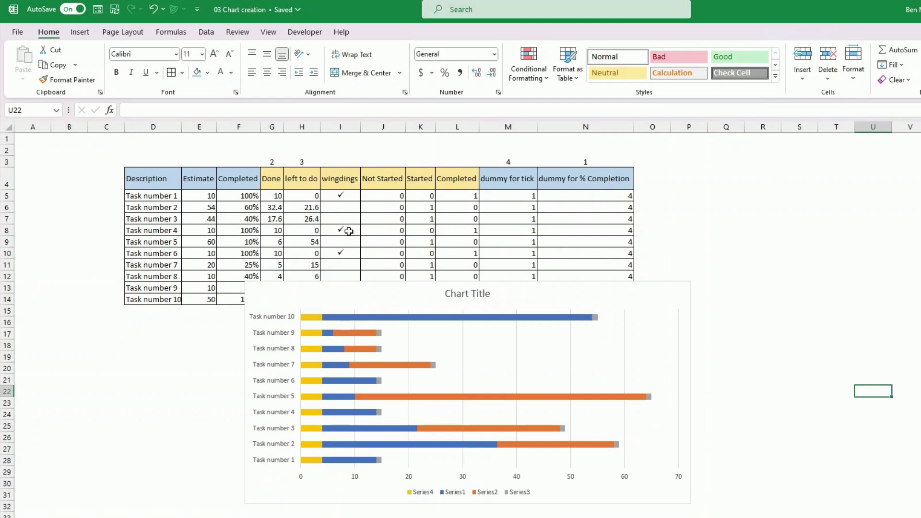
Make the Series3 data labels show the wingdings column cells instead of numeric values.
{"action": "left_click", "coordinate": [596, 317]}
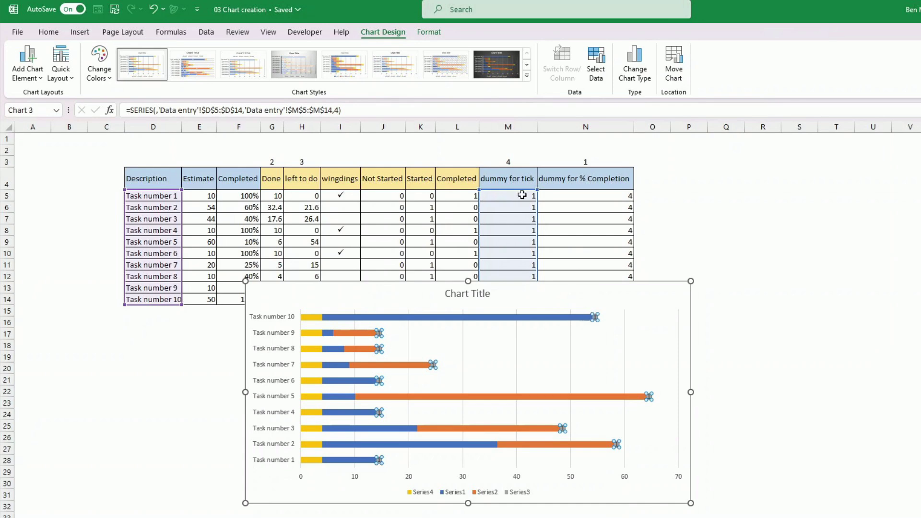
{"action": "left_click", "coordinate": [595, 317]}
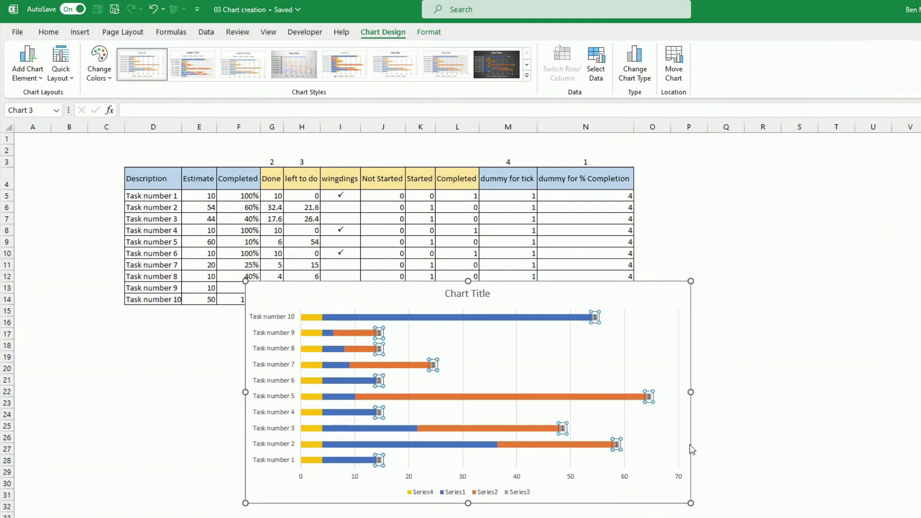
{"action": "key", "text": "ctrl+1"}
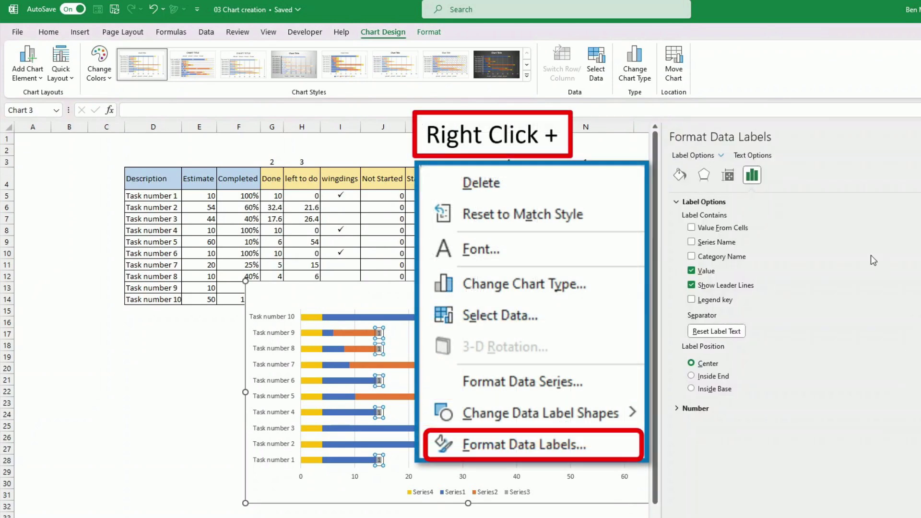
{"action": "left_click", "coordinate": [693, 271]}
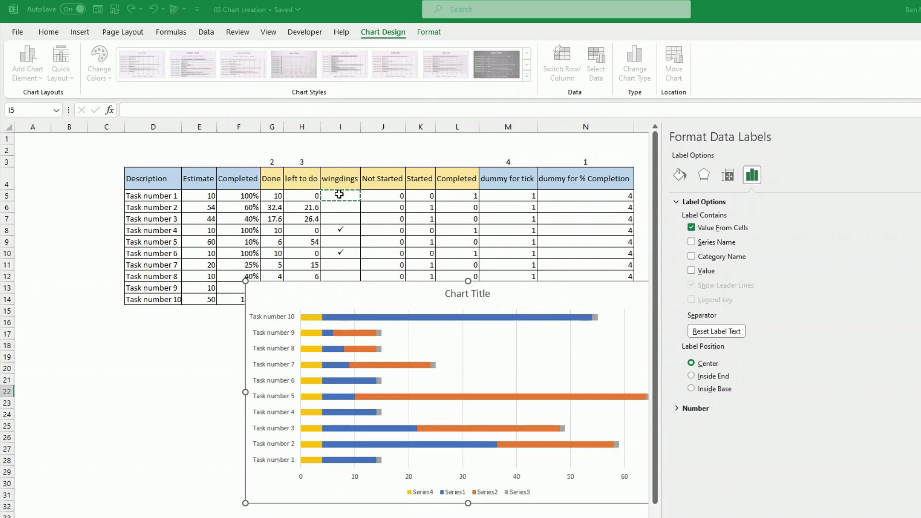
{"action": "left_click_drag", "start_coordinate": [339, 194], "coordinate": [346, 303]}
{"action": "key", "text": "Return"}
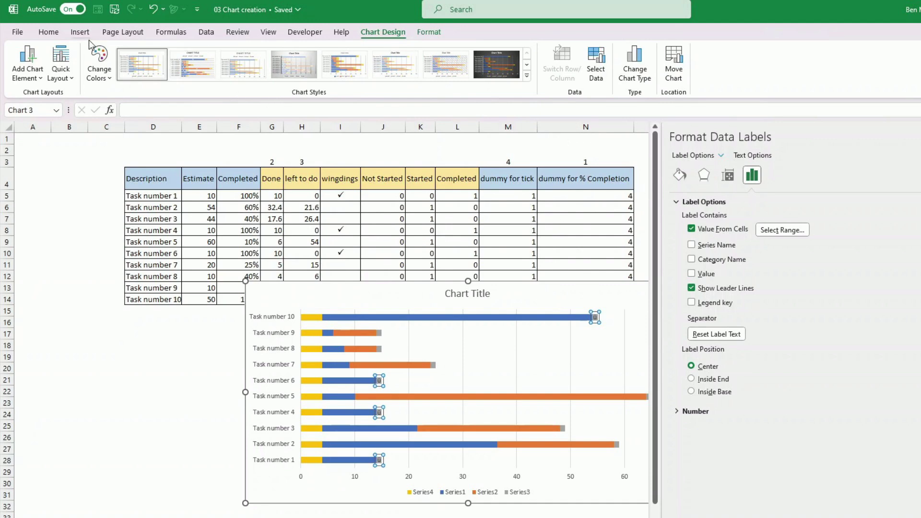
Set the Series3 label font to Wingdings so ticks appear, and enlarge the chart.
{"action": "left_click", "coordinate": [49, 32]}
{"action": "left_click", "coordinate": [164, 55]}
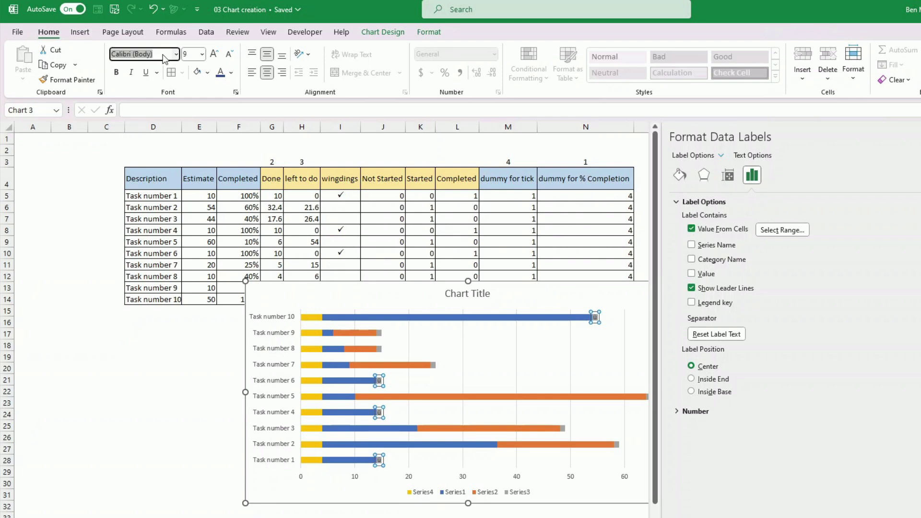
{"action": "type", "text": "Wingdings"}
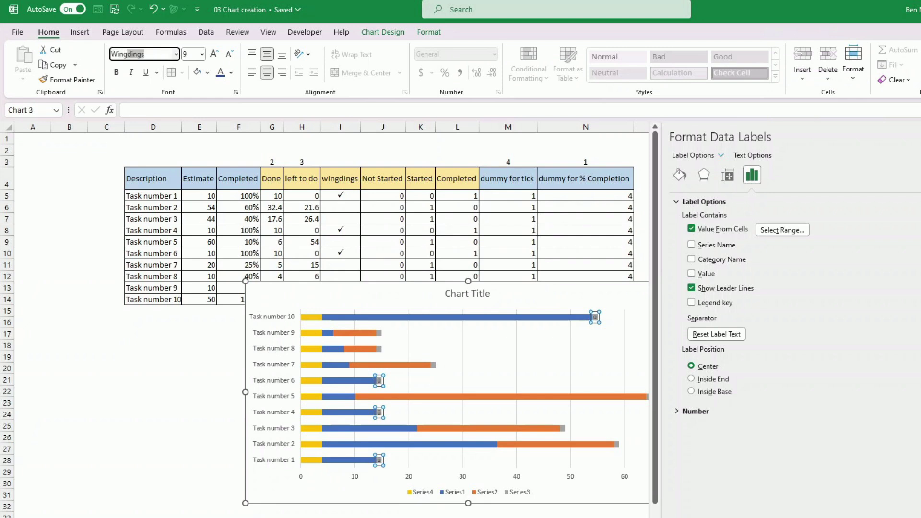
{"action": "key", "text": "Return"}
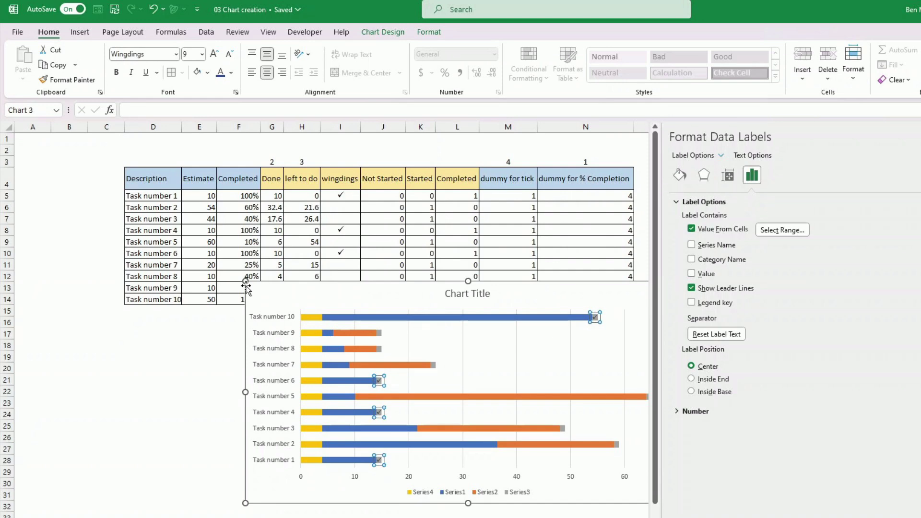
{"action": "left_click_drag", "start_coordinate": [245, 281], "coordinate": [179, 245]}
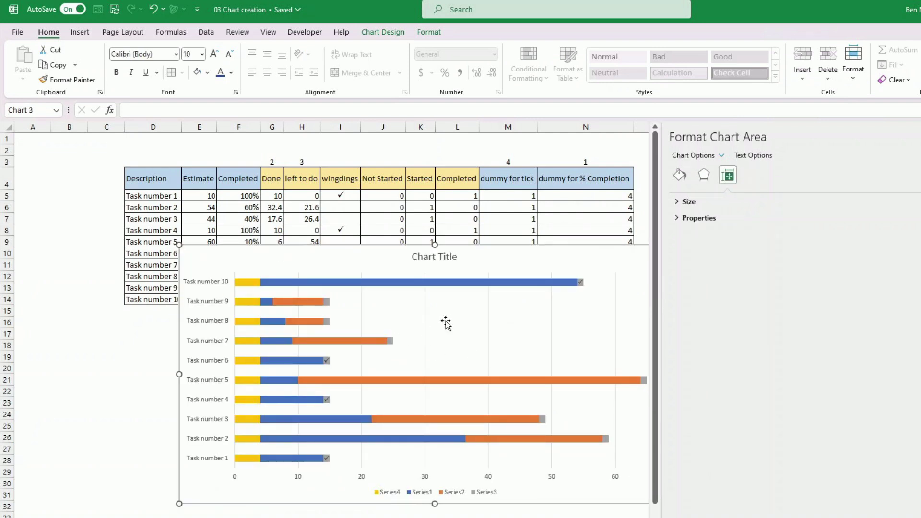
Give the grey Series3 bars No Fill so only the tick marks remain.
{"action": "left_click", "coordinate": [390, 341]}
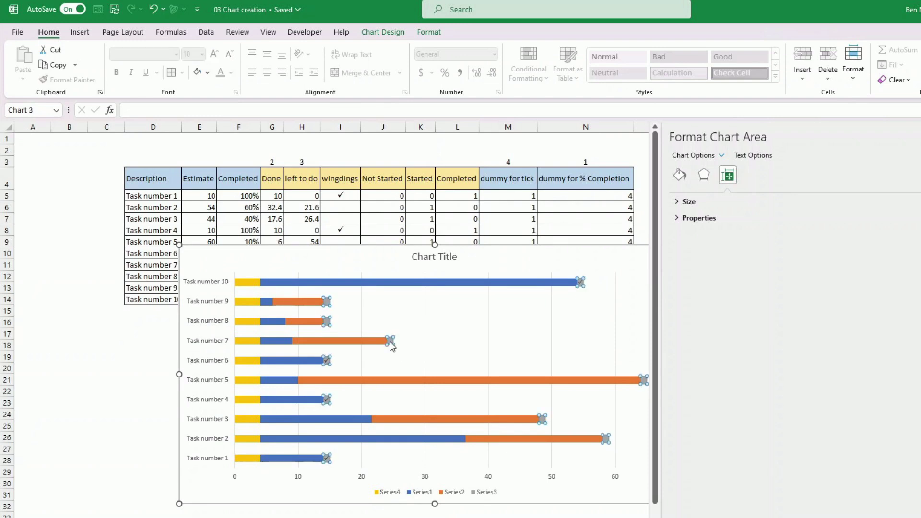
{"action": "left_click", "coordinate": [429, 32]}
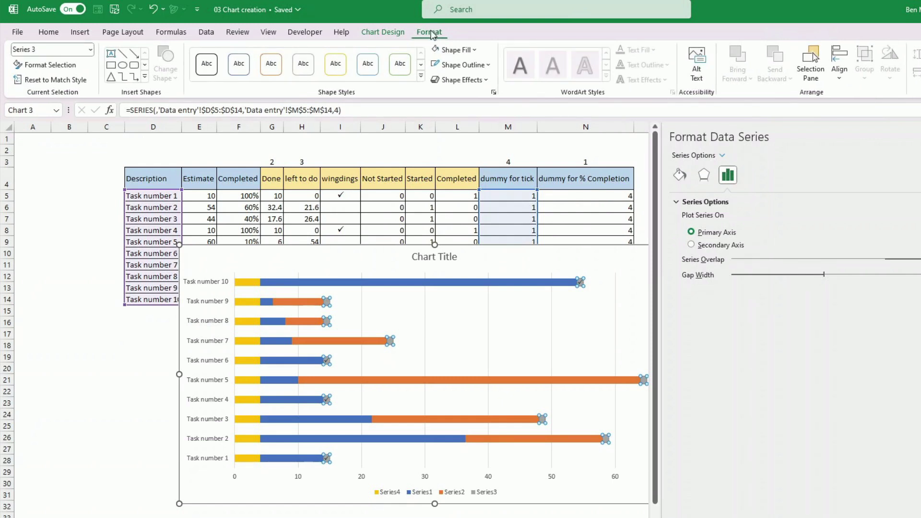
{"action": "left_click", "coordinate": [455, 50]}
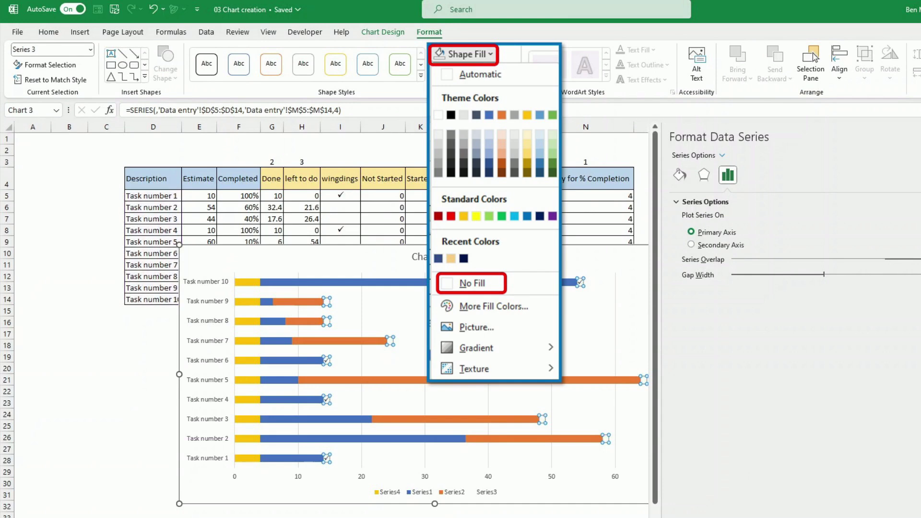
{"action": "left_click", "coordinate": [472, 284]}
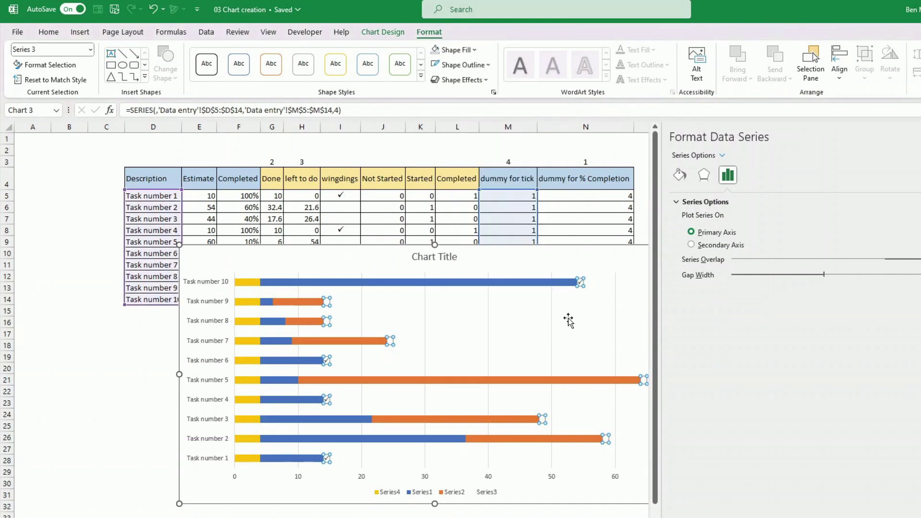
{"action": "key", "text": "Escape"}
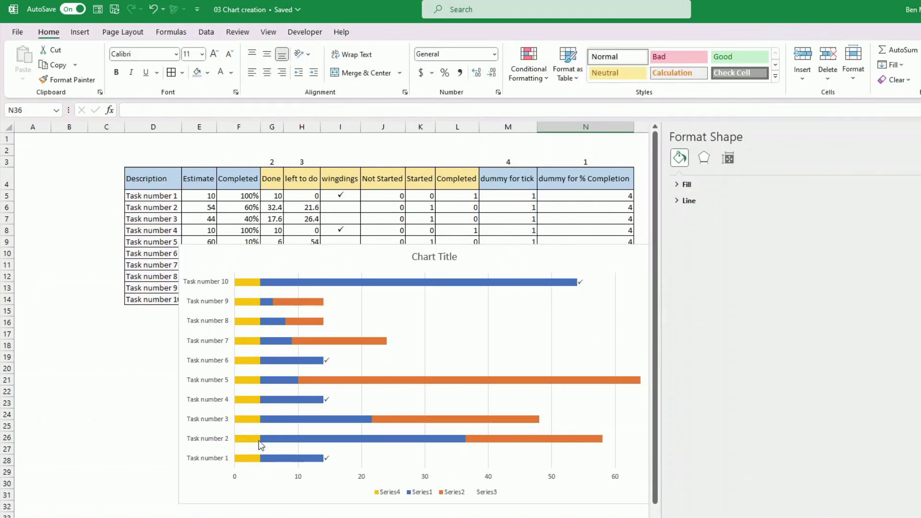
Label the yellow Series4 bars with the Completed percentages instead of the series value.
{"action": "left_click", "coordinate": [245, 282]}
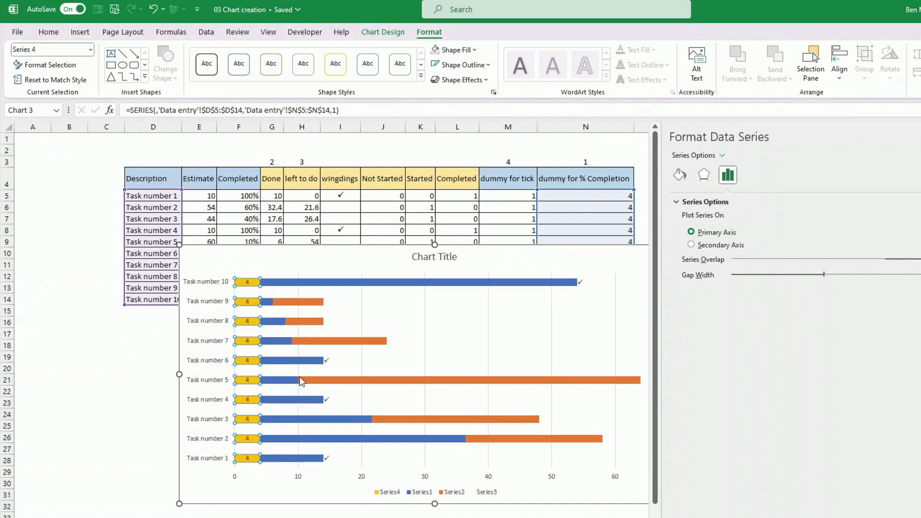
{"action": "left_click", "coordinate": [247, 283]}
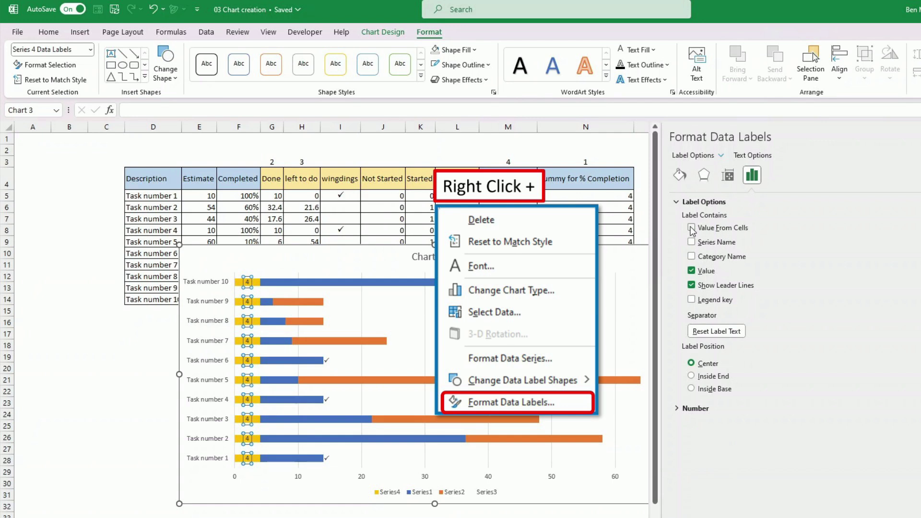
{"action": "left_click", "coordinate": [691, 228]}
{"action": "left_click_drag", "start_coordinate": [244, 194], "coordinate": [239, 291]}
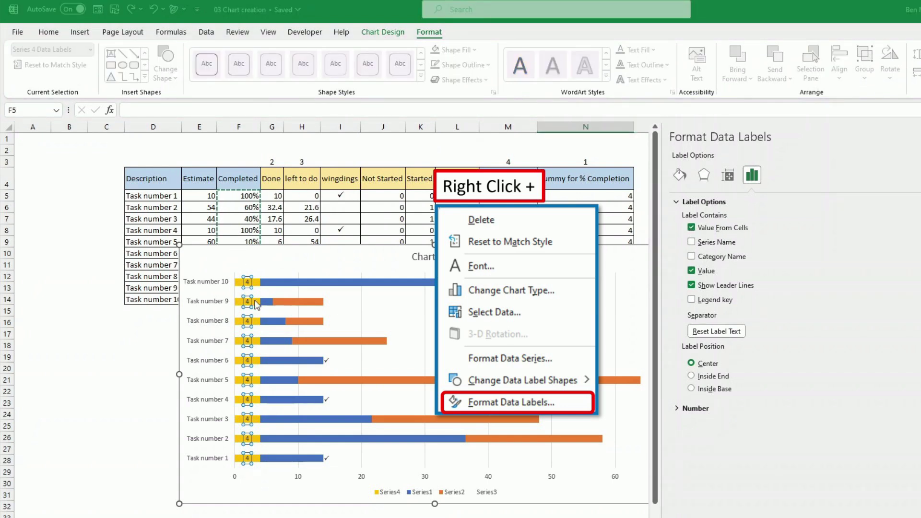
{"action": "key", "text": "Return"}
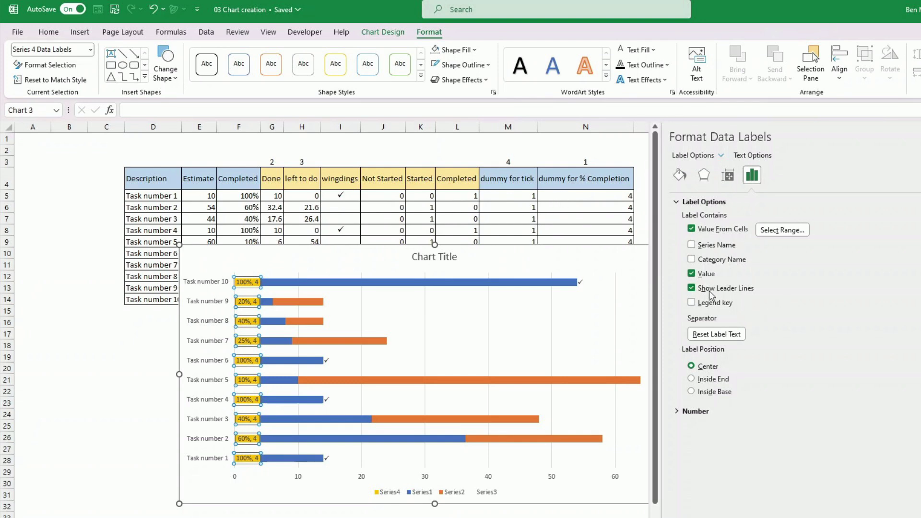
{"action": "left_click", "coordinate": [692, 274]}
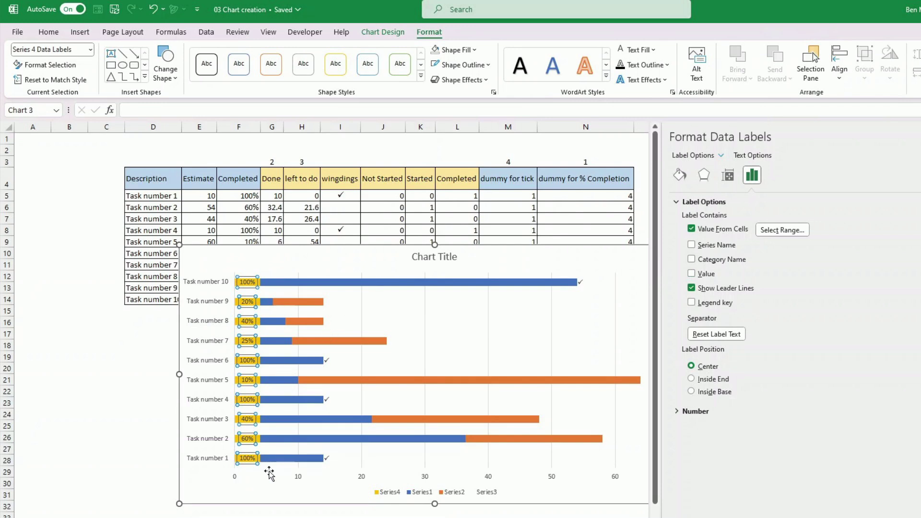
Remove the fill from the Series4 bars.
{"action": "left_click", "coordinate": [252, 487]}
{"action": "left_click", "coordinate": [256, 460]}
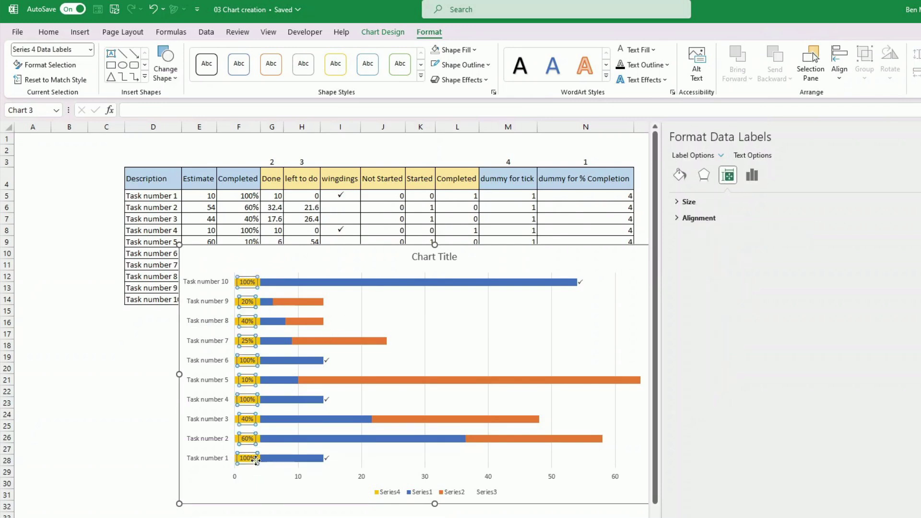
{"action": "left_click", "coordinate": [235, 442]}
{"action": "left_click", "coordinate": [236, 441]}
{"action": "left_click", "coordinate": [237, 443]}
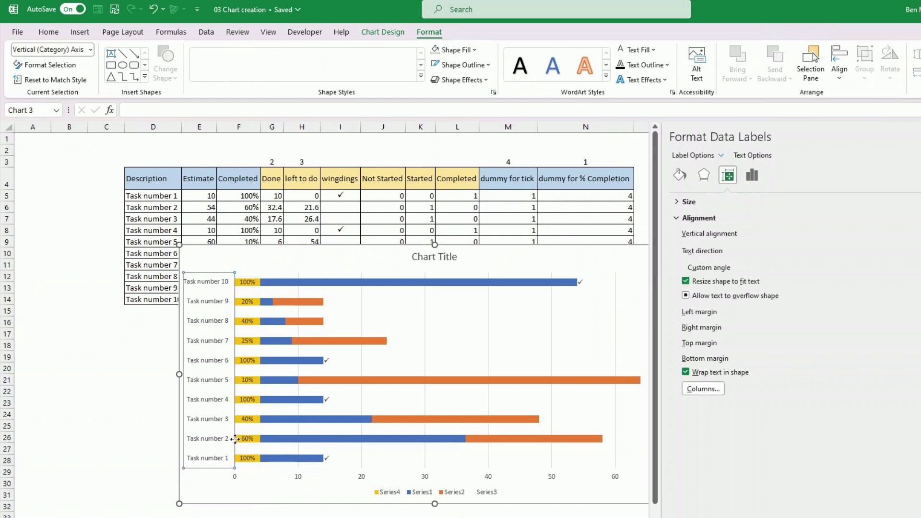
{"action": "left_click", "coordinate": [238, 439]}
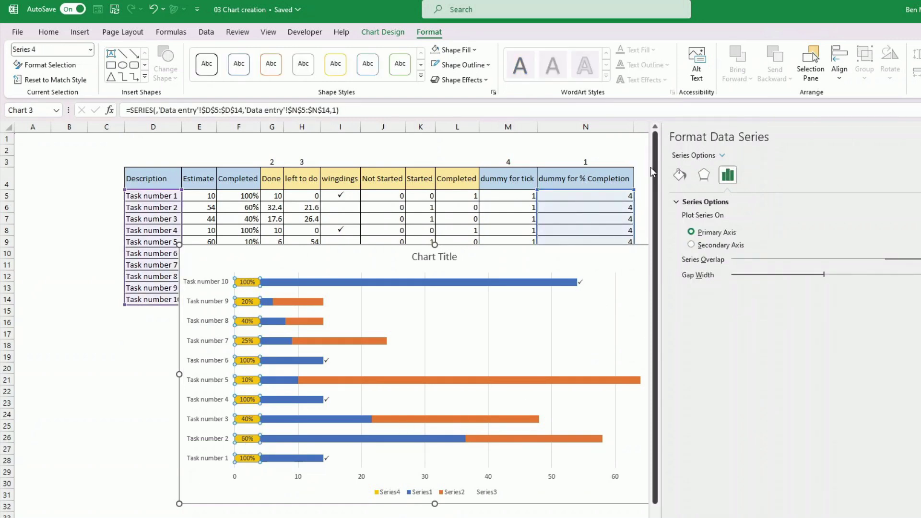
{"action": "left_click", "coordinate": [455, 50]}
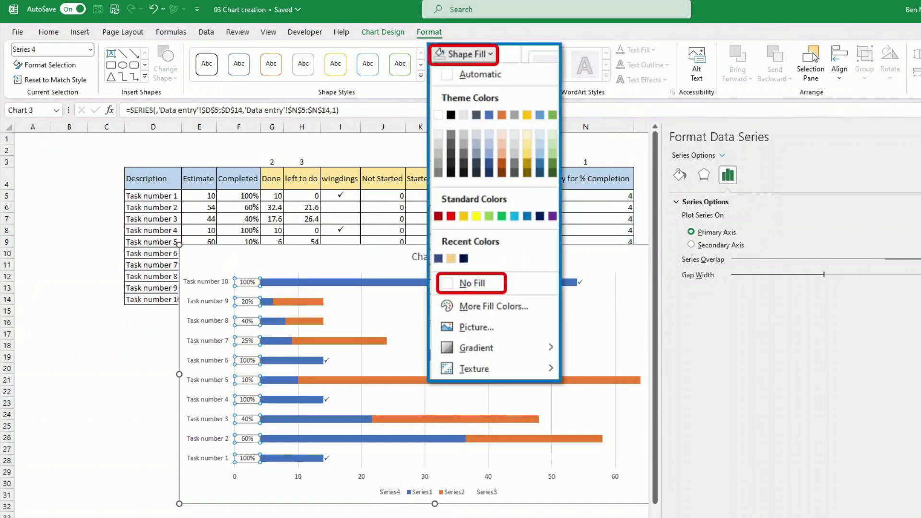
{"action": "left_click", "coordinate": [473, 283]}
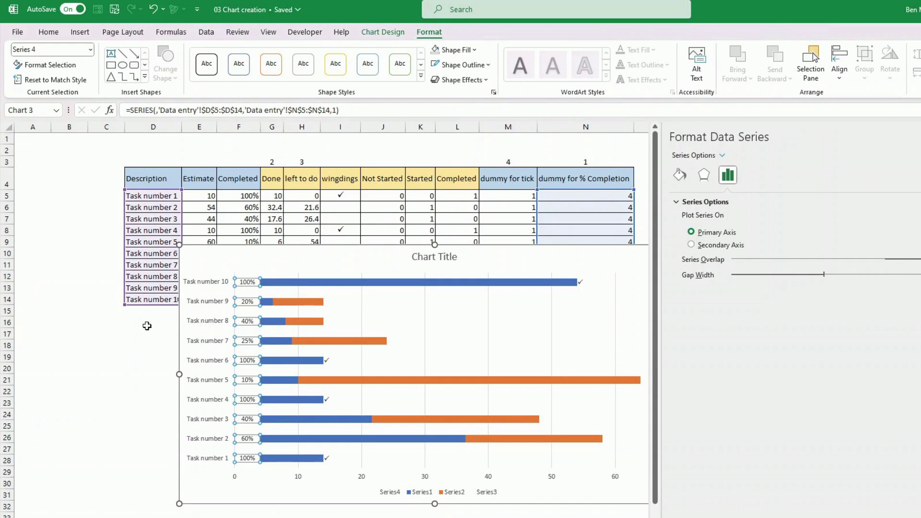
{"action": "left_click", "coordinate": [110, 391]}
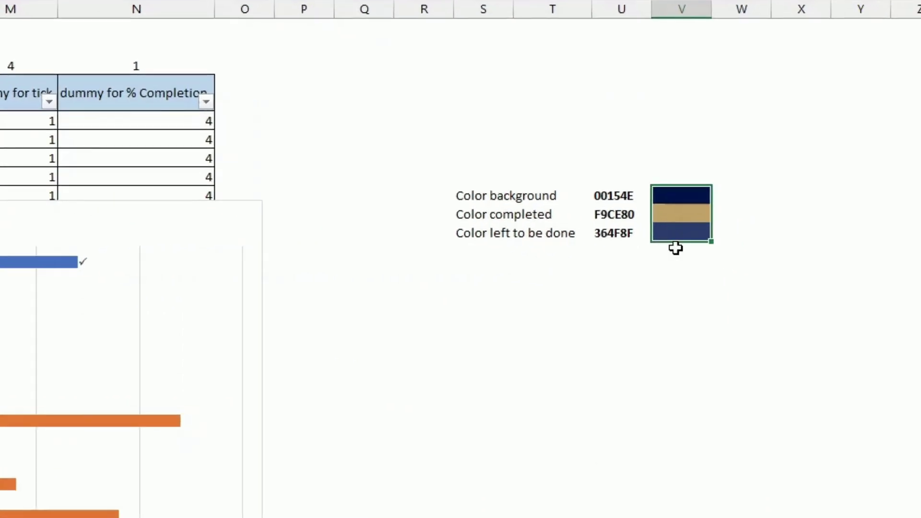
{"action": "left_click", "coordinate": [918, 310]}
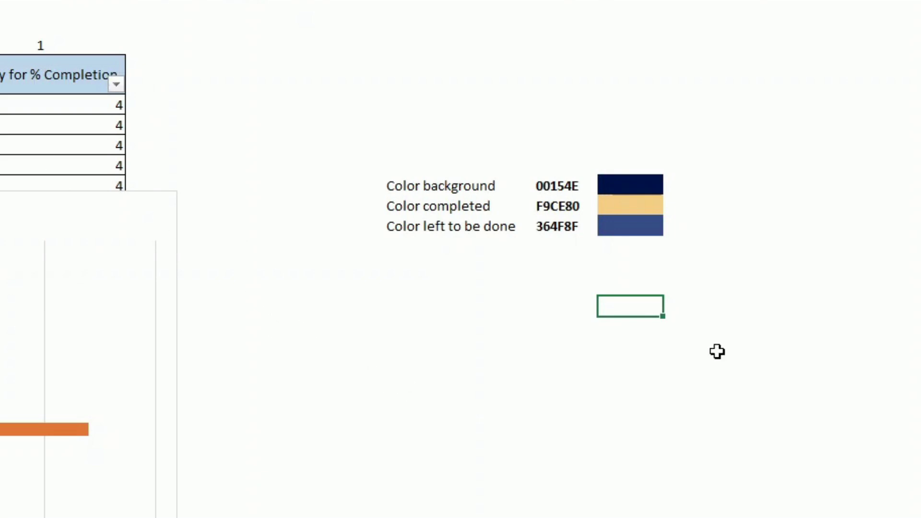
{"action": "left_click_drag", "start_coordinate": [542, 184], "coordinate": [546, 226]}
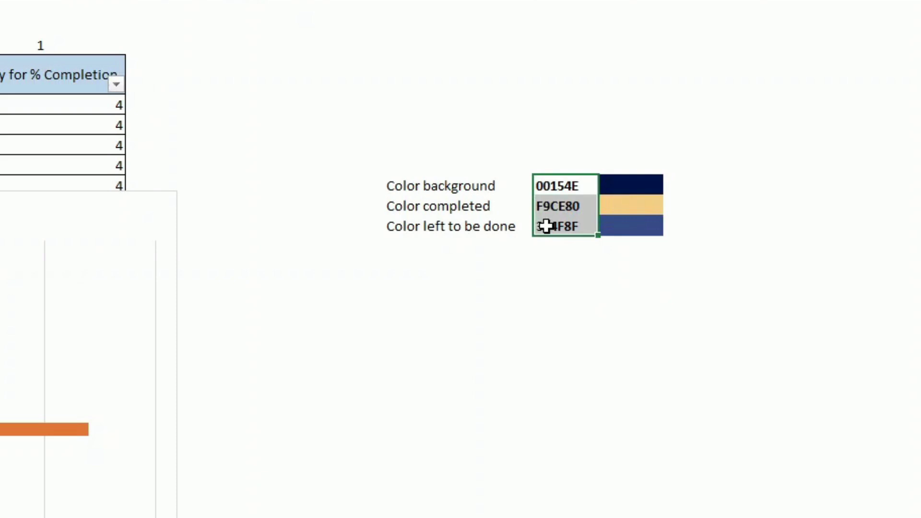
{"action": "left_click", "coordinate": [564, 306]}
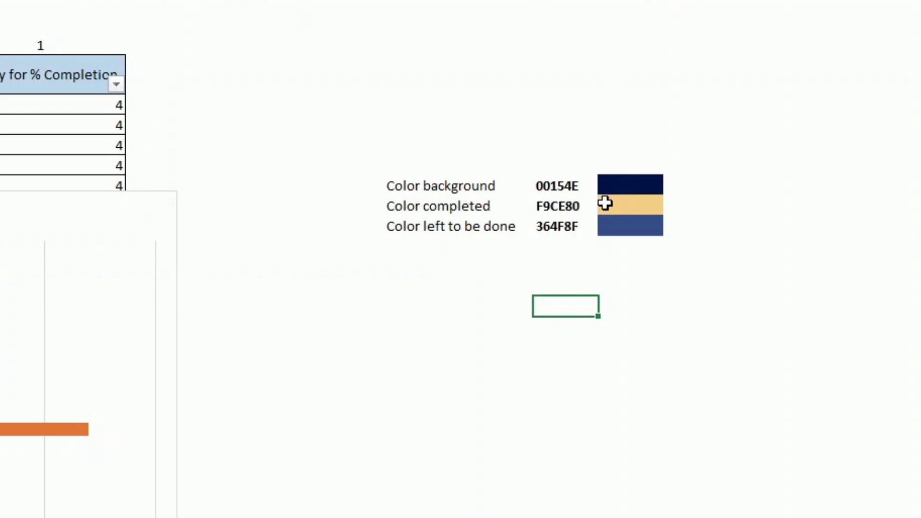
{"action": "left_click", "coordinate": [569, 226]}
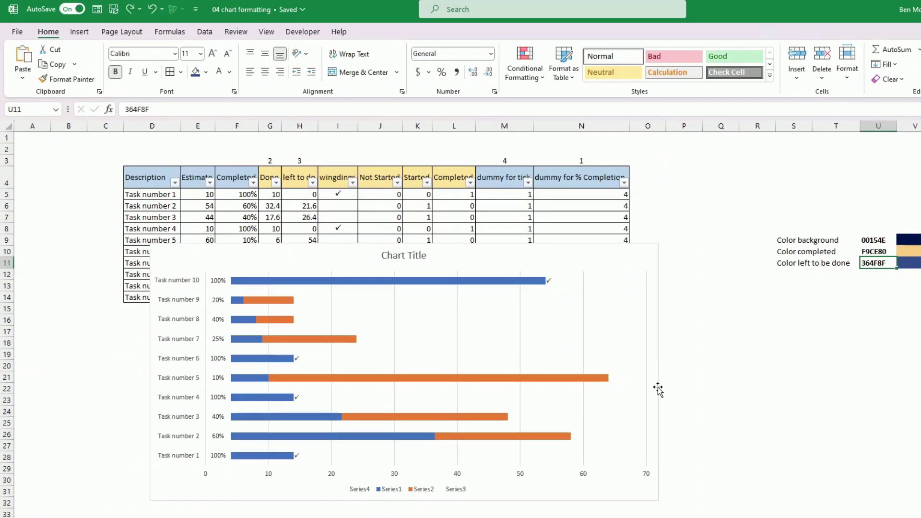
Fill the chart area with navy hex colour 00154E.
{"action": "left_click", "coordinate": [658, 389]}
{"action": "left_click", "coordinate": [426, 31]}
{"action": "left_click", "coordinate": [449, 50]}
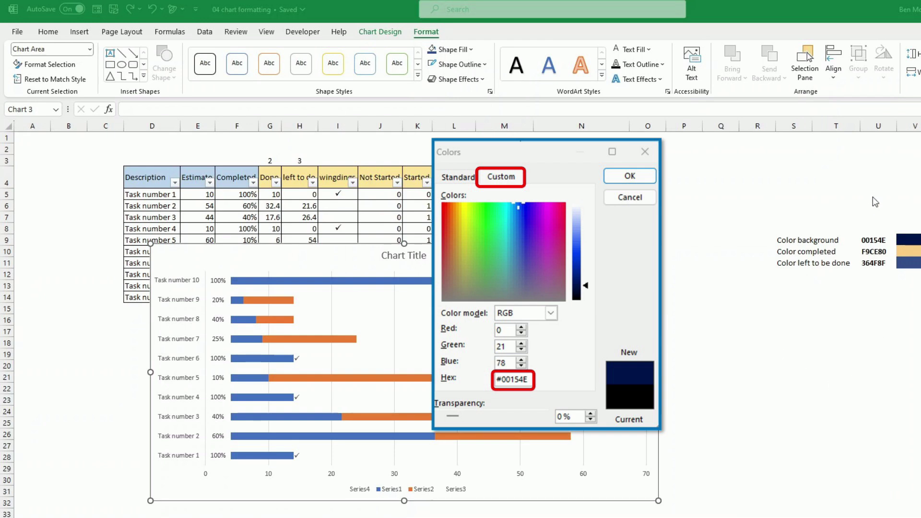
{"action": "key", "text": "Return"}
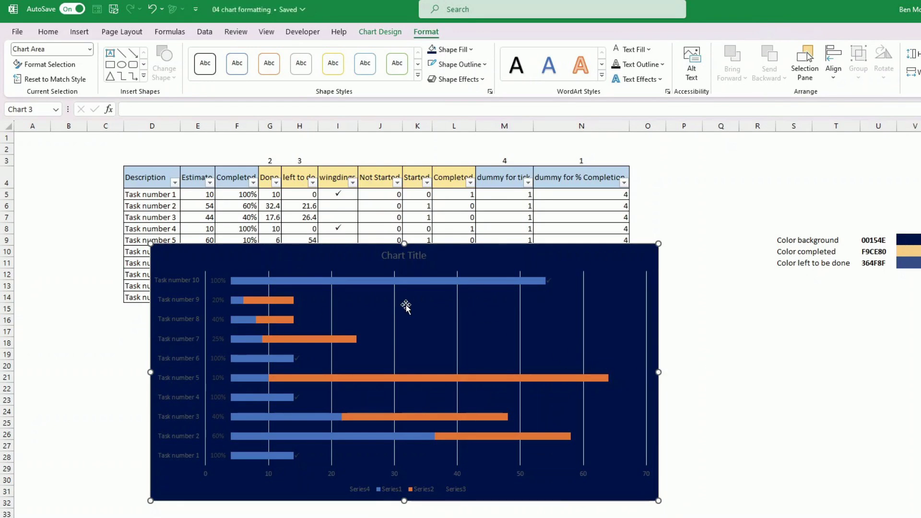
Make the task-name axis labels and the percentage data labels bold and white.
{"action": "left_click", "coordinate": [181, 301]}
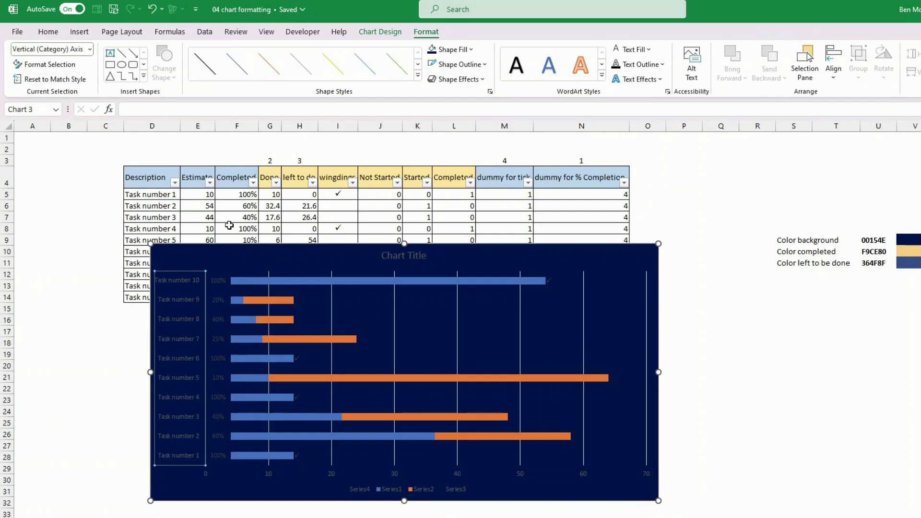
{"action": "left_click", "coordinate": [42, 34]}
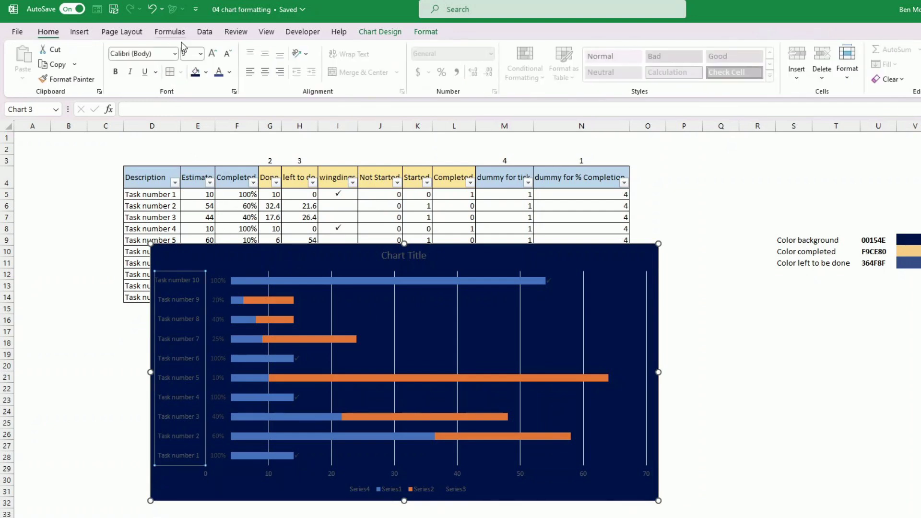
{"action": "left_click", "coordinate": [230, 75]}
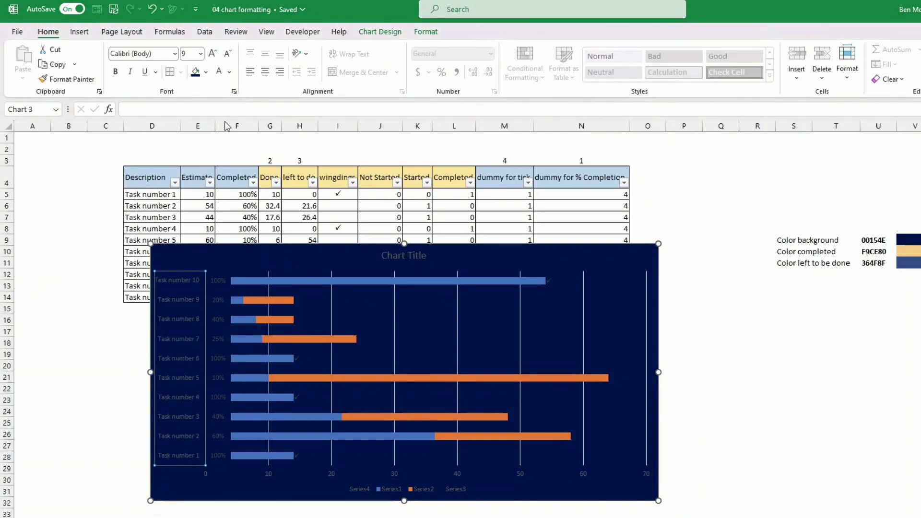
{"action": "key", "text": "ctrl+b"}
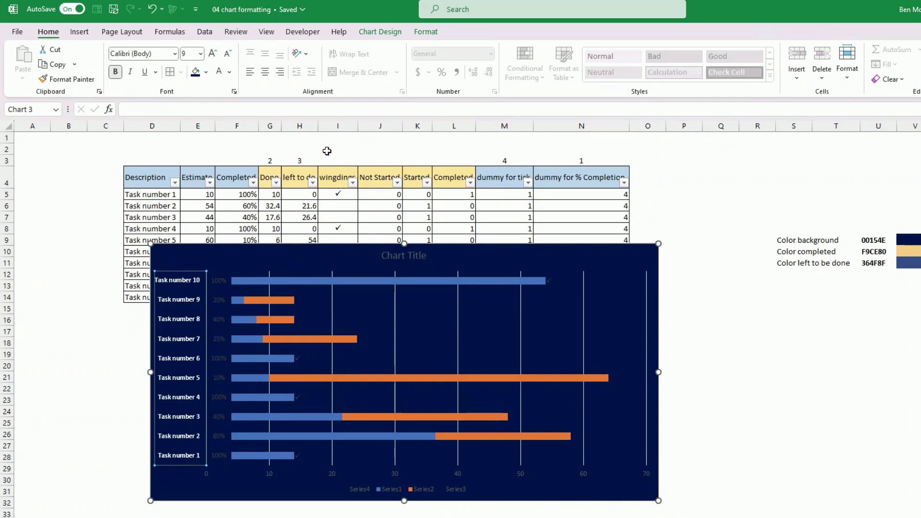
{"action": "left_click", "coordinate": [221, 283]}
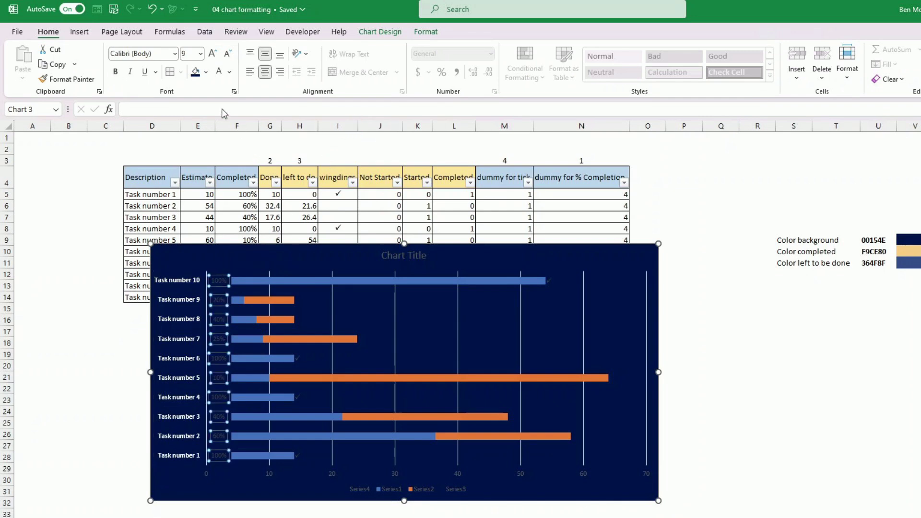
{"action": "left_click", "coordinate": [219, 72]}
{"action": "left_click", "coordinate": [116, 73]}
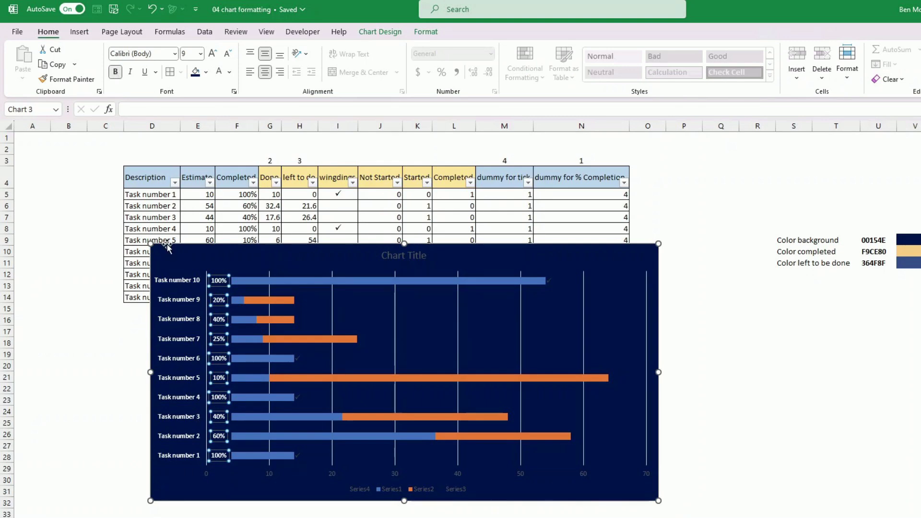
Enlarge the chart and delete the horizontal value axis, chart title and vertical gridlines.
{"action": "left_click_drag", "start_coordinate": [150, 243], "coordinate": [109, 196]}
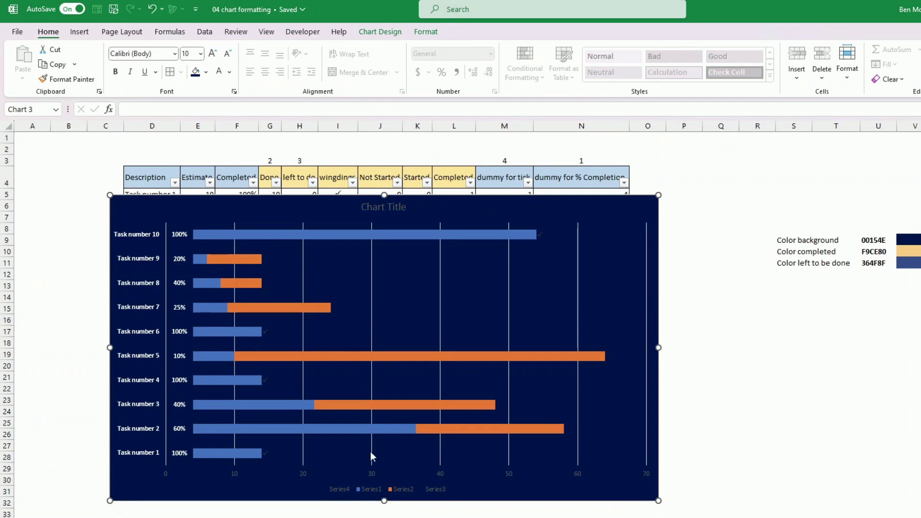
{"action": "left_click", "coordinate": [372, 476]}
{"action": "key", "text": "Delete"}
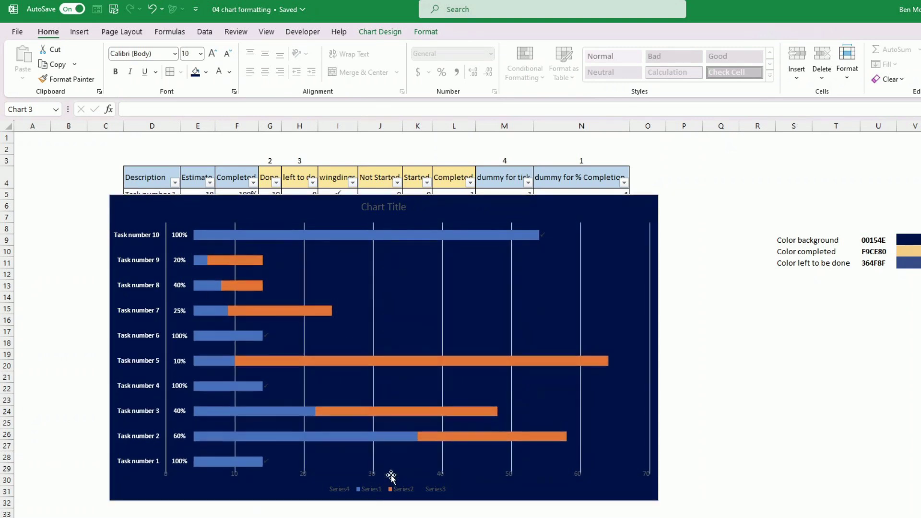
{"action": "left_click", "coordinate": [395, 209]}
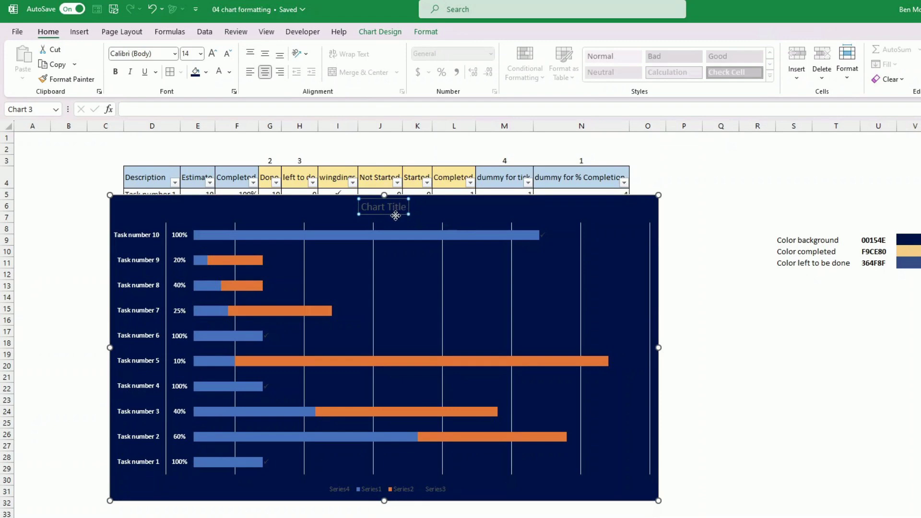
{"action": "key", "text": "Delete"}
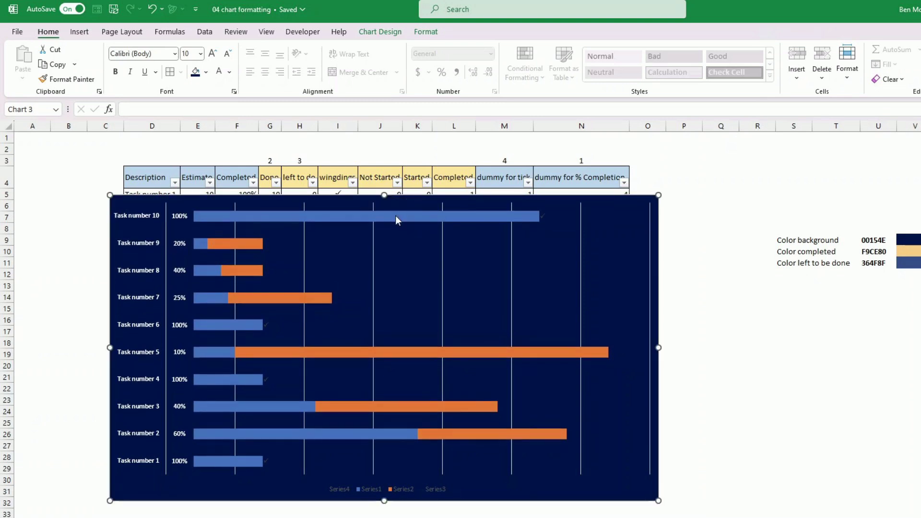
{"action": "left_click", "coordinate": [512, 295]}
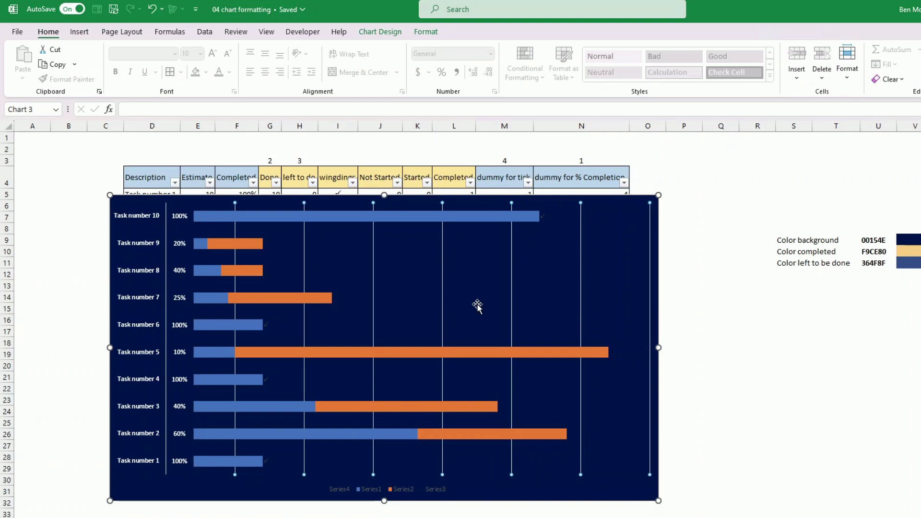
{"action": "key", "text": "Delete"}
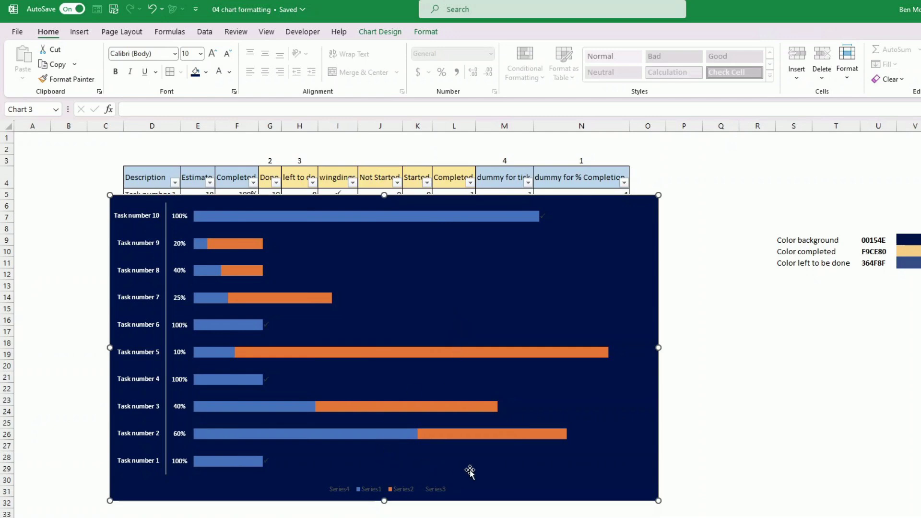
{"action": "left_click", "coordinate": [405, 488]}
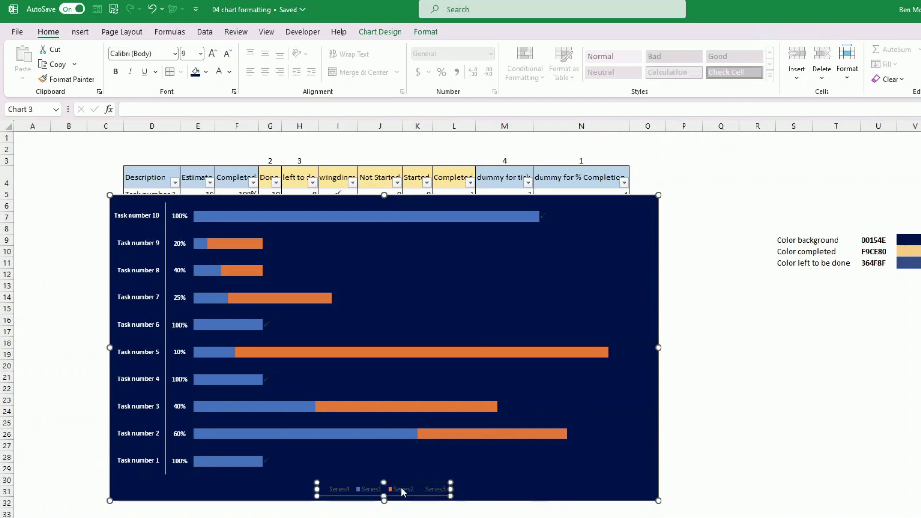
Delete the legend and give the chart bars a white outline.
{"action": "key", "text": "Delete"}
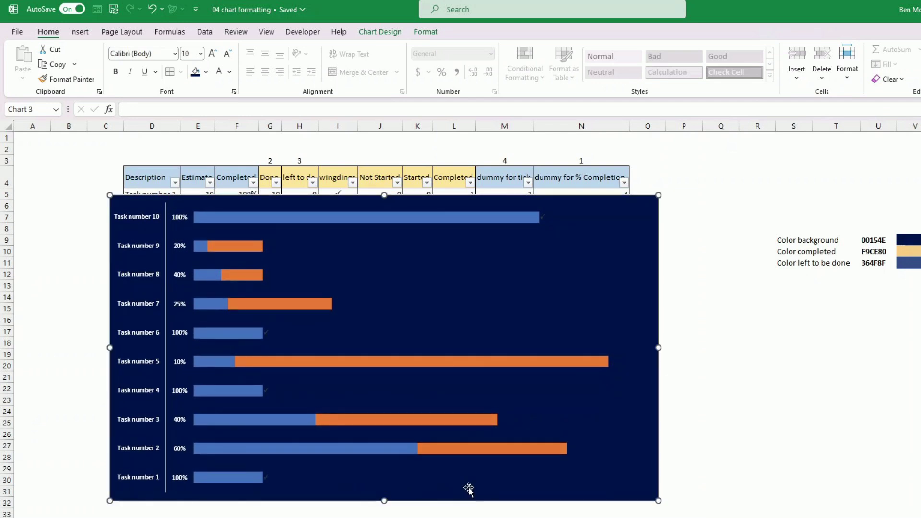
{"action": "scroll", "coordinate": [437, 493], "scroll_direction": "down", "scroll_amount": 3}
{"action": "scroll", "coordinate": [438, 493], "scroll_direction": "up", "scroll_amount": 3}
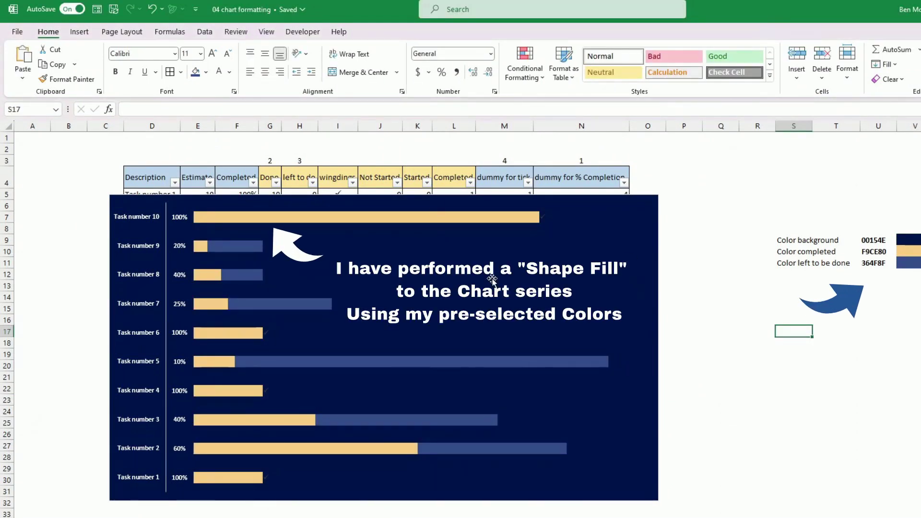
{"action": "left_click", "coordinate": [330, 217]}
{"action": "left_click", "coordinate": [426, 31]}
{"action": "left_click", "coordinate": [459, 64]}
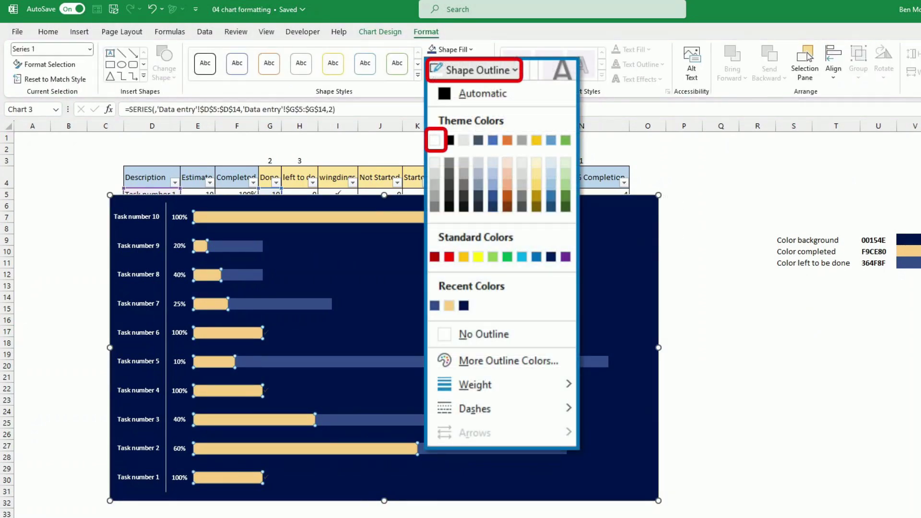
{"action": "left_click", "coordinate": [778, 376]}
{"action": "left_click", "coordinate": [700, 432]}
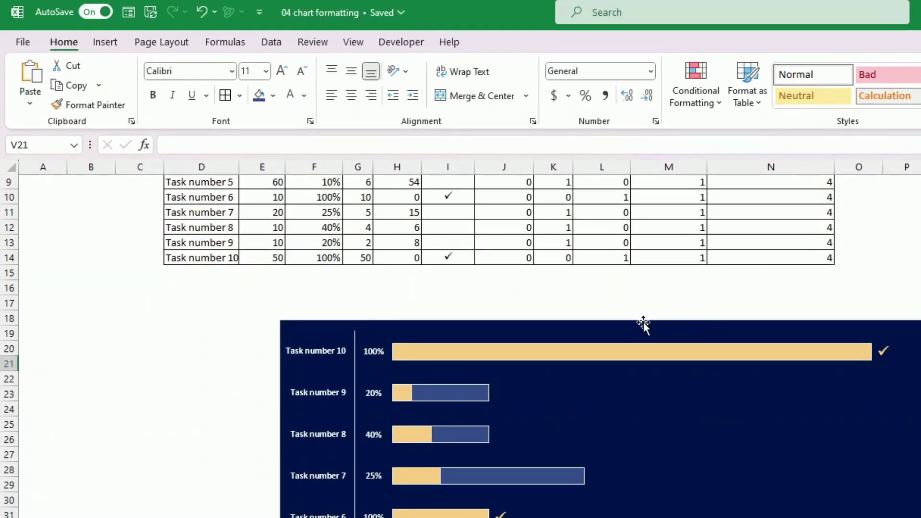
Nudge the task chart lower, then total Estimate, Done and left to do in row 16 (278, 147, 131).
{"action": "left_click_drag", "start_coordinate": [645, 320], "coordinate": [646, 333]}
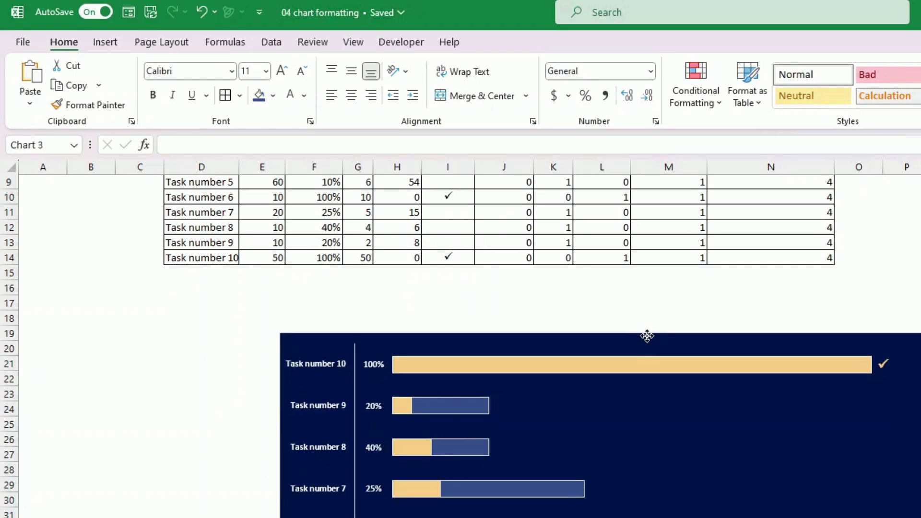
{"action": "key", "text": "Escape"}
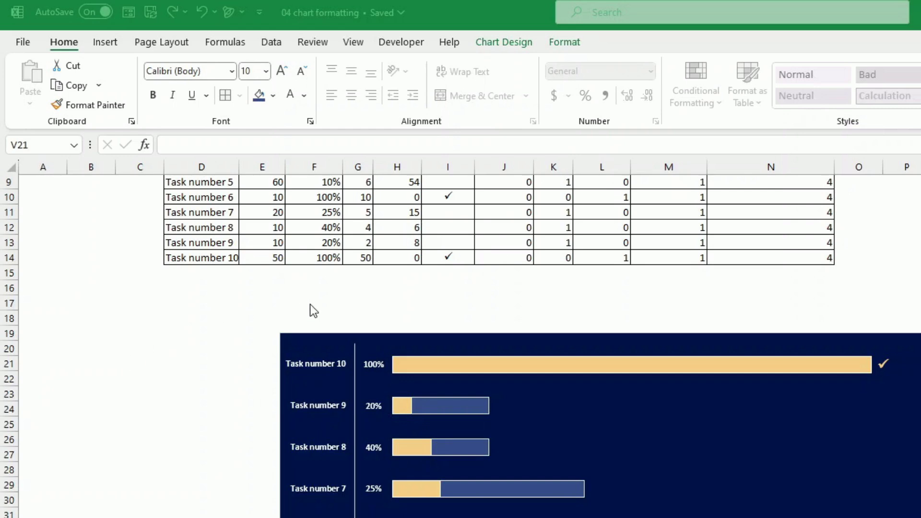
{"action": "scroll", "coordinate": [317, 307], "scroll_direction": "up", "scroll_amount": 1}
{"action": "left_click", "coordinate": [350, 333]}
{"action": "scroll", "coordinate": [307, 398], "scroll_direction": "up", "scroll_amount": 2}
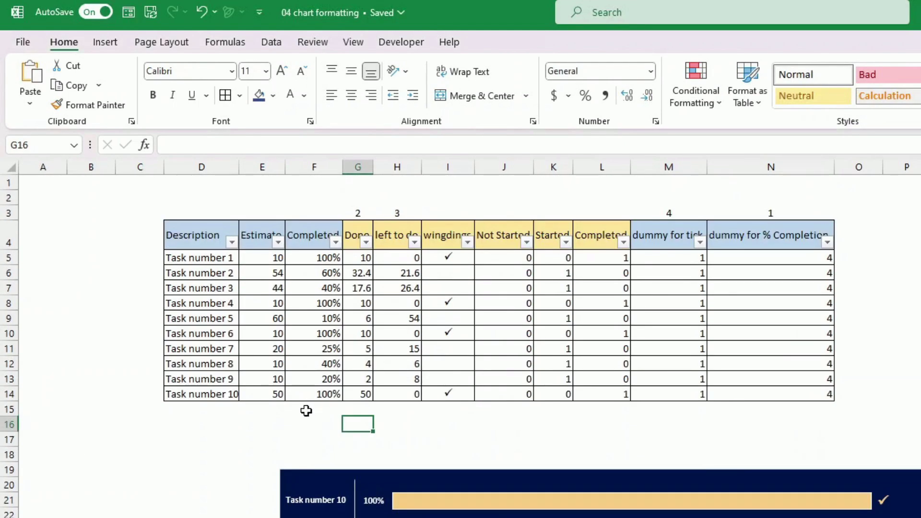
{"action": "left_click", "coordinate": [271, 422]}
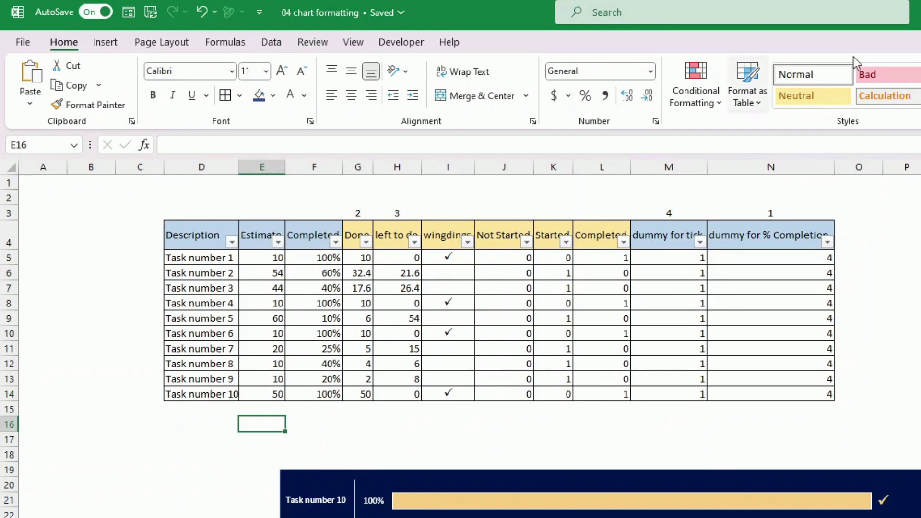
{"action": "key", "text": "alt+equal"}
{"action": "key", "text": "Return"}
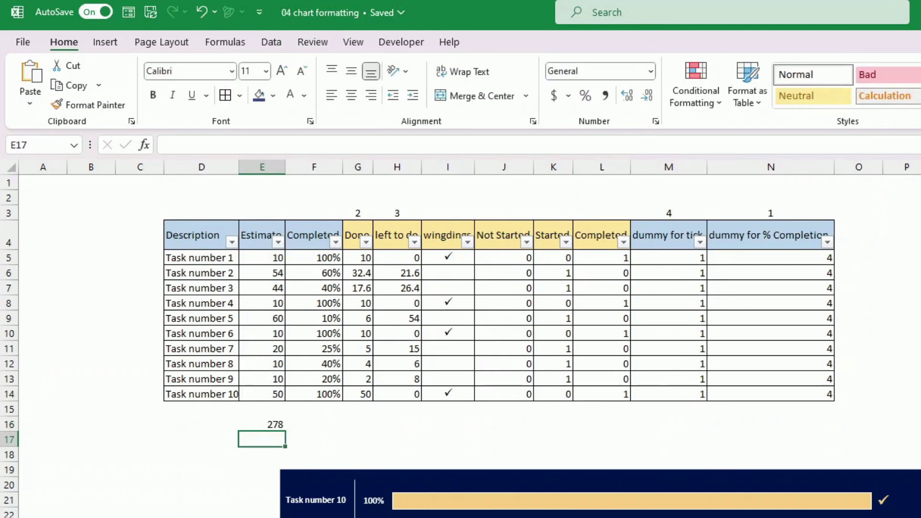
{"action": "left_click", "coordinate": [275, 425]}
{"action": "key", "text": "ctrl+c"}
{"action": "key", "text": "Right"}
{"action": "key", "text": "Right"}
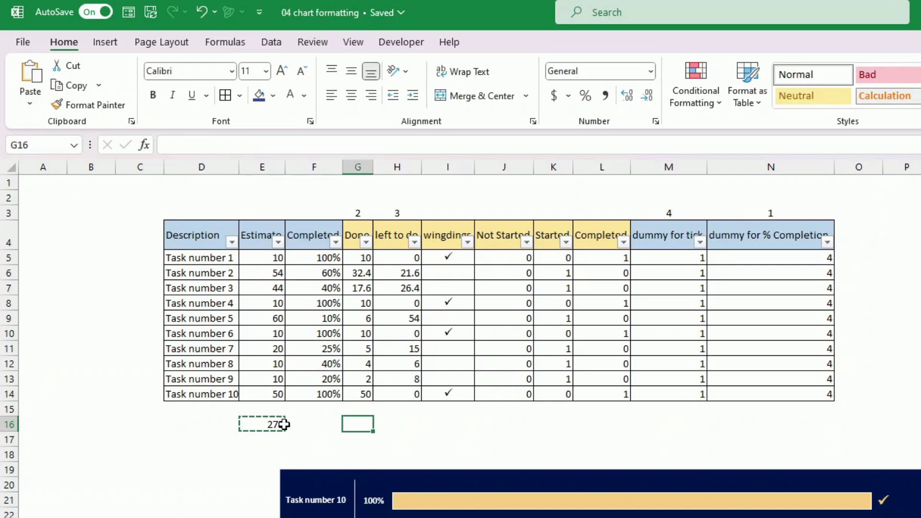
{"action": "key", "text": "ctrl+v"}
{"action": "key", "text": "Right"}
{"action": "key", "text": "ctrl+v"}
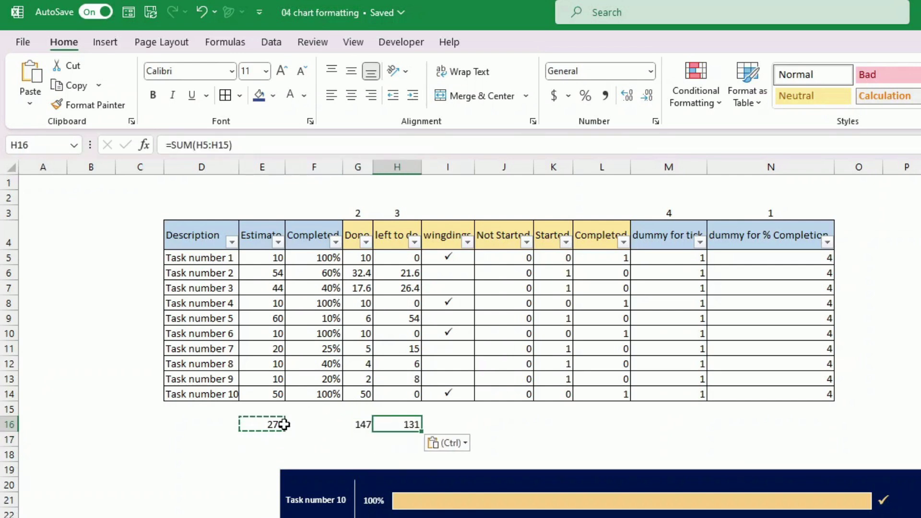
Enter =G16/E16 and =H16/E16 in row 17 and show them as percentages (53%, 47%).
{"action": "key", "text": "Down"}
{"action": "key", "text": "Left"}
{"action": "type", "text": "="}
{"action": "key", "text": "Up"}
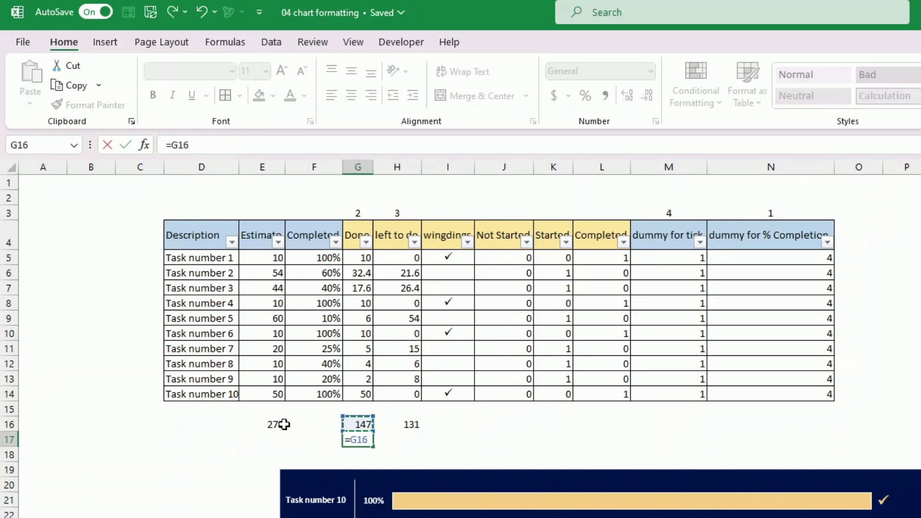
{"action": "type", "text": "/"}
{"action": "key", "text": "Left"}
{"action": "key", "text": "Left"}
{"action": "key", "text": "Left"}
{"action": "key", "text": "Up"}
{"action": "key", "text": "Right"}
{"action": "key", "text": "Return"}
{"action": "key", "text": "Up"}
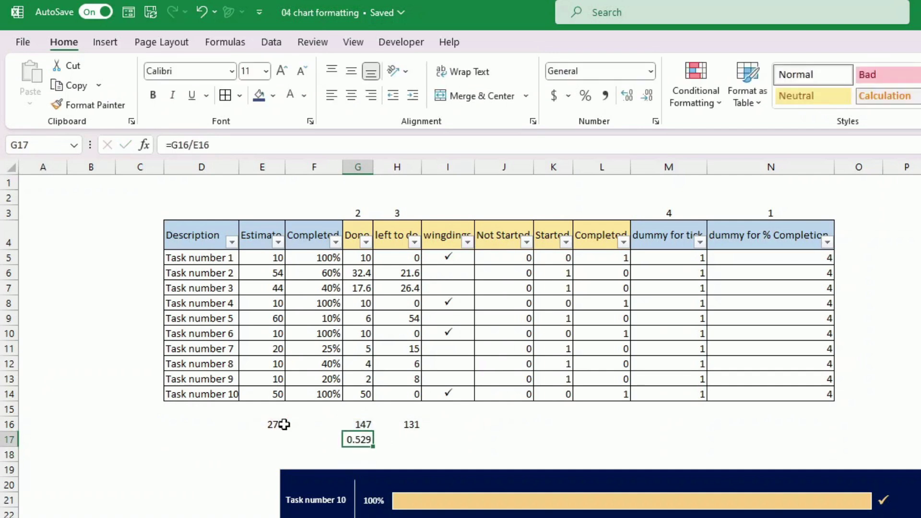
{"action": "key", "text": "Right"}
{"action": "type", "text": "="}
{"action": "key", "text": "Up"}
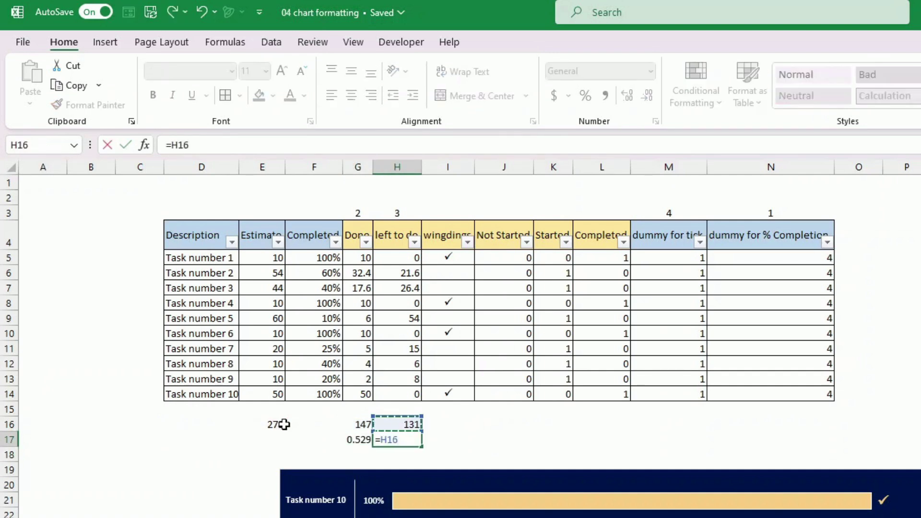
{"action": "type", "text": "/"}
{"action": "key", "text": "Left"}
{"action": "key", "text": "Left"}
{"action": "key", "text": "Left"}
{"action": "key", "text": "Up"}
{"action": "key", "text": "Return"}
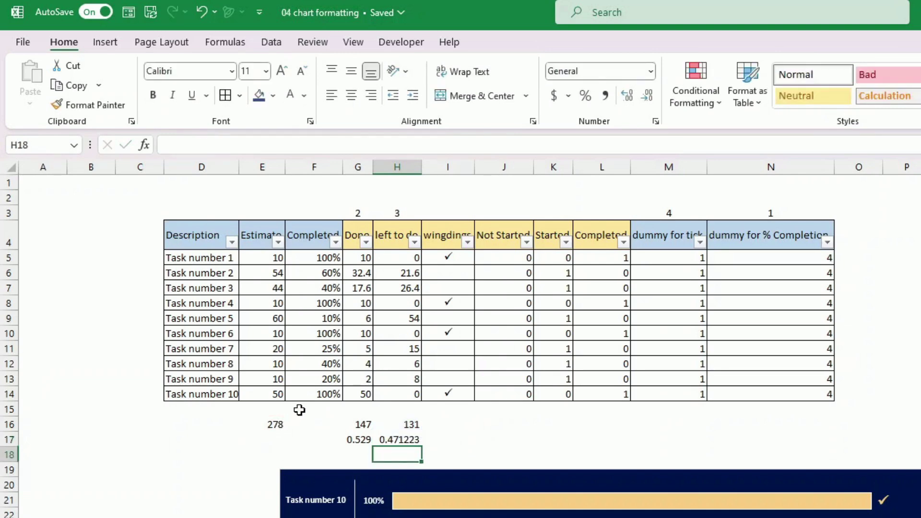
{"action": "left_click_drag", "start_coordinate": [367, 438], "coordinate": [410, 440]}
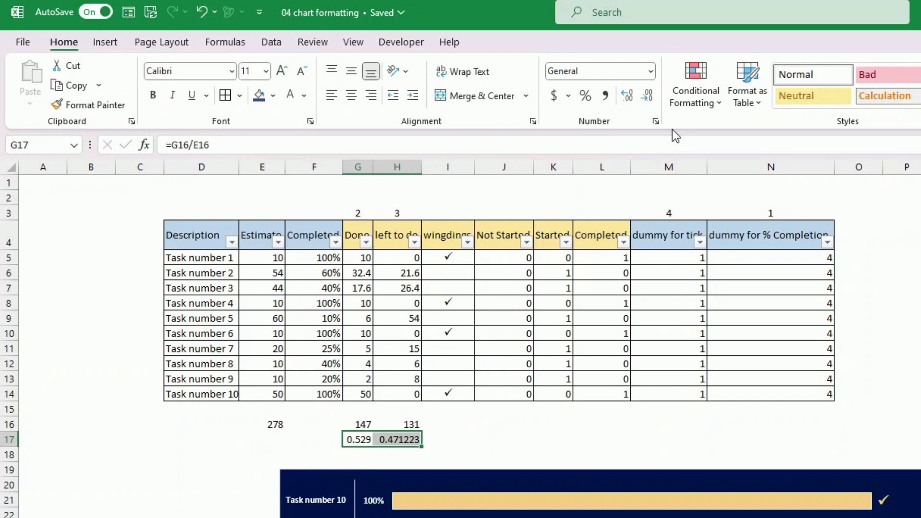
{"action": "left_click", "coordinate": [590, 102]}
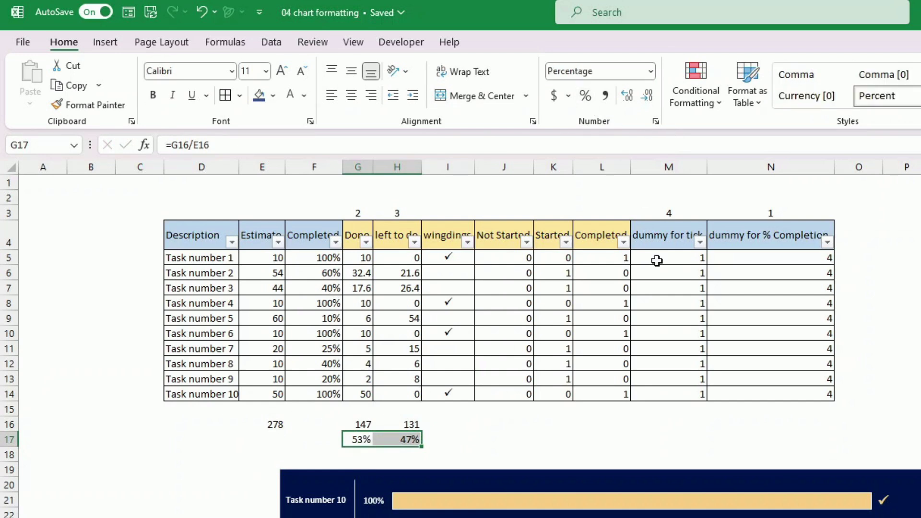
Enter 0 as the completion value for Task number 5 and the task below it.
{"action": "left_click", "coordinate": [754, 426]}
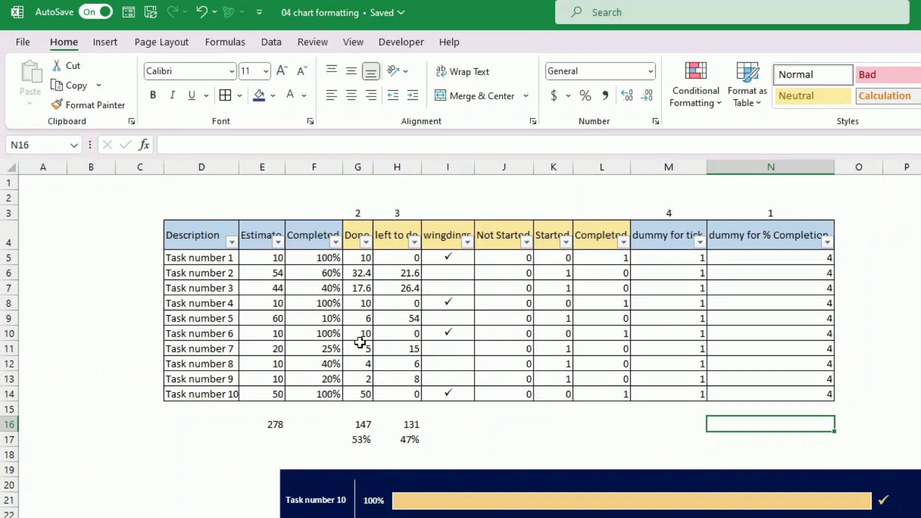
{"action": "left_click", "coordinate": [334, 316]}
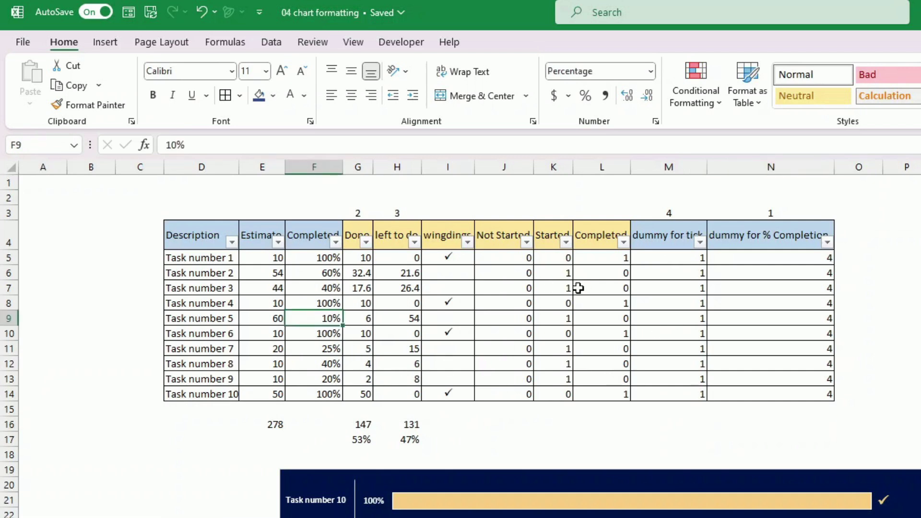
{"action": "type", "text": "0"}
{"action": "key", "text": "Return"}
{"action": "key", "text": "Return"}
{"action": "type", "text": "0"}
{"action": "key", "text": "Return"}
{"action": "left_click", "coordinate": [871, 348]}
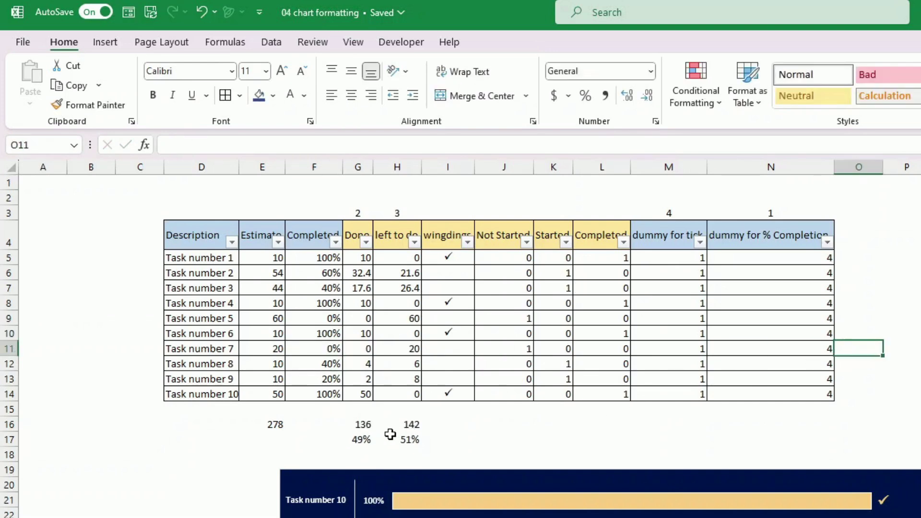
Copy the total formula across J16:L16 to count Not Started, Started and Completed tasks (2, 2, 6).
{"action": "left_click", "coordinate": [403, 425]}
{"action": "left_click_drag", "start_coordinate": [409, 438], "coordinate": [524, 426]}
{"action": "left_click", "coordinate": [711, 419]}
{"action": "left_click", "coordinate": [826, 440]}
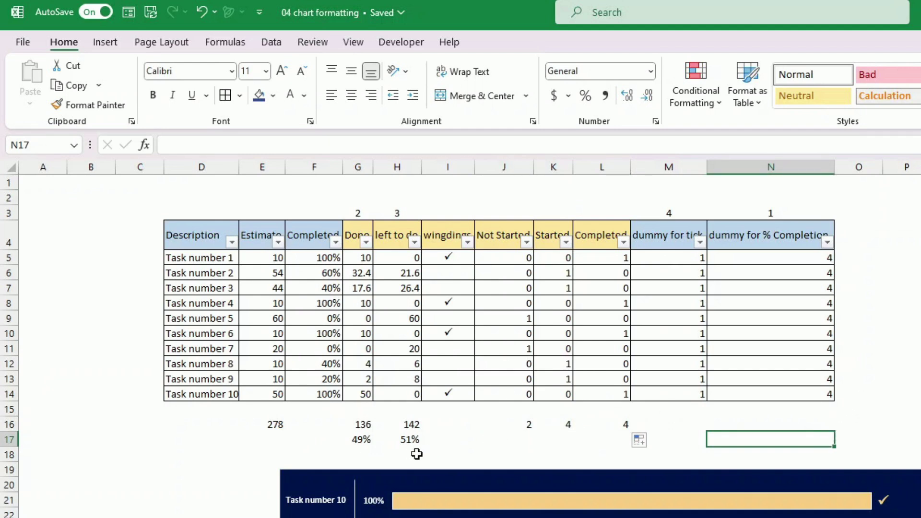
Set Task number 8's completion to 100% and select the G17:H17 shares.
{"action": "left_click", "coordinate": [363, 439]}
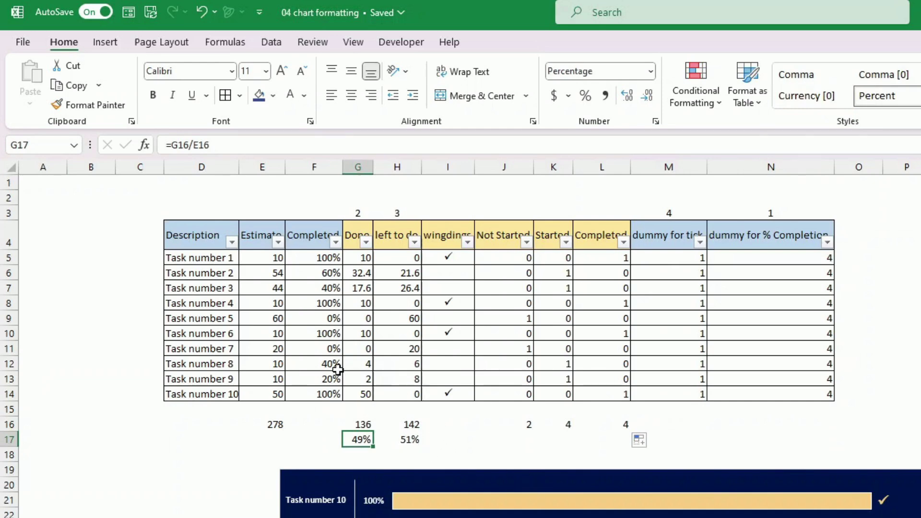
{"action": "left_click", "coordinate": [338, 367]}
{"action": "type", "text": "100"}
{"action": "key", "text": "Return"}
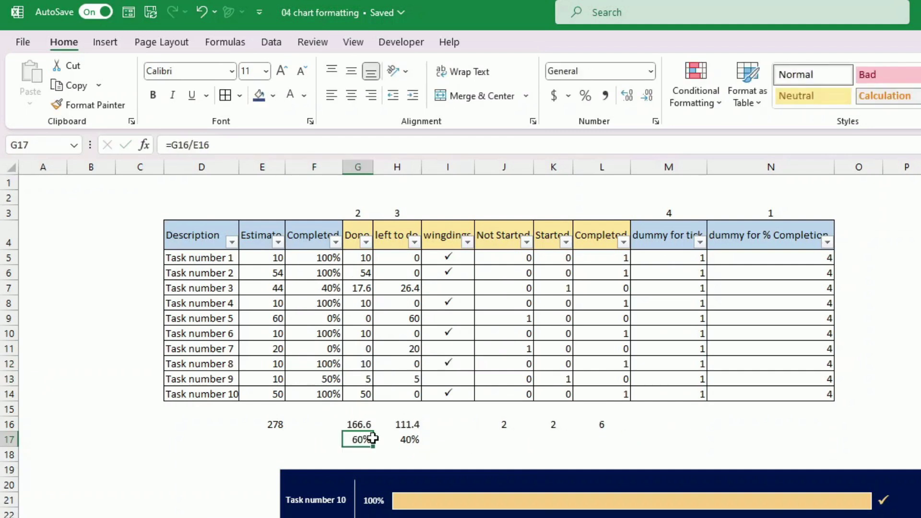
{"action": "left_click_drag", "start_coordinate": [361, 439], "coordinate": [398, 440]}
Insert a 2-D pie chart of the G17:H17 done and remaining shares.
{"action": "left_click", "coordinate": [107, 42]}
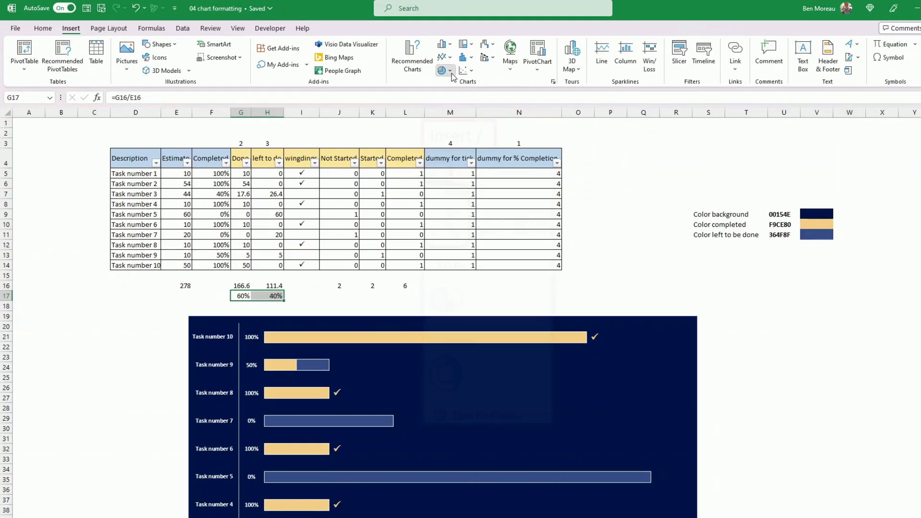
{"action": "left_click", "coordinate": [451, 71]}
{"action": "left_click", "coordinate": [444, 103]}
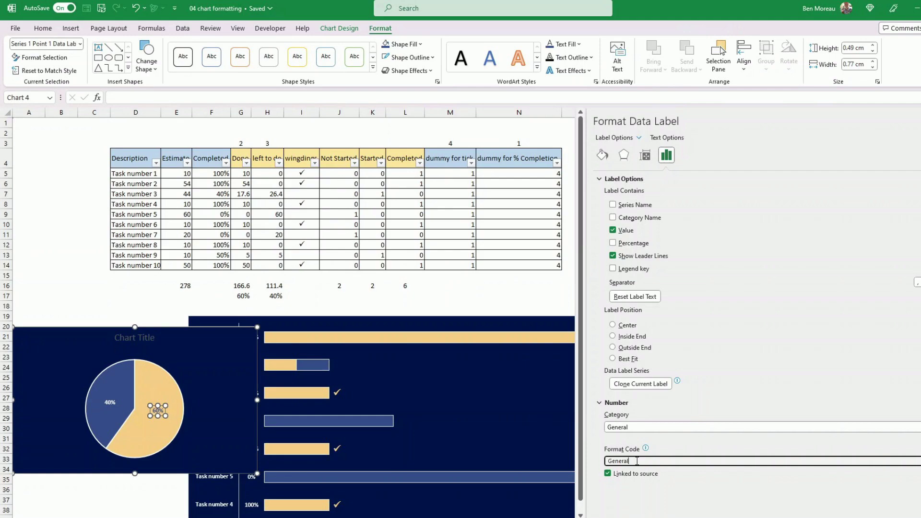
Give the 60% label the custom format # % "completed" and move it lower in its slice.
{"action": "double_click", "coordinate": [637, 462]}
{"action": "type", "text": "#"}
{"action": "type", "text": " % \"c"}
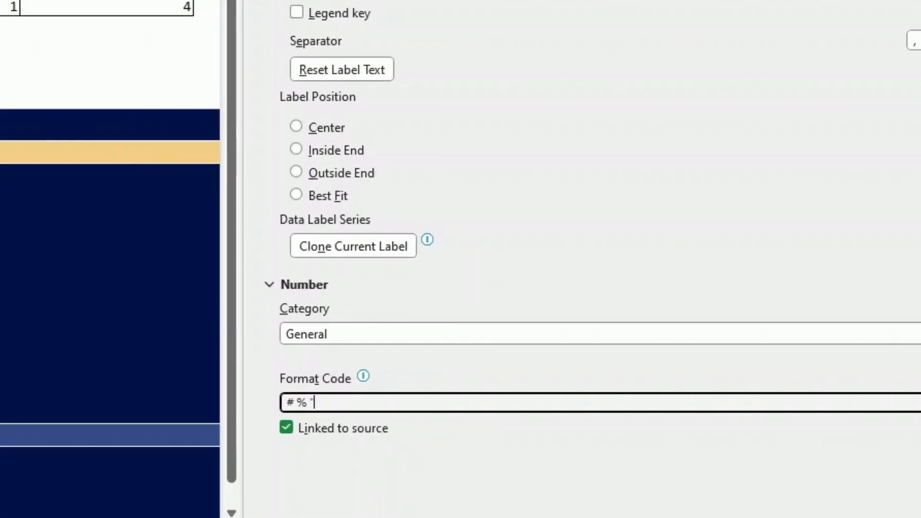
{"action": "type", "text": "ompleted"}
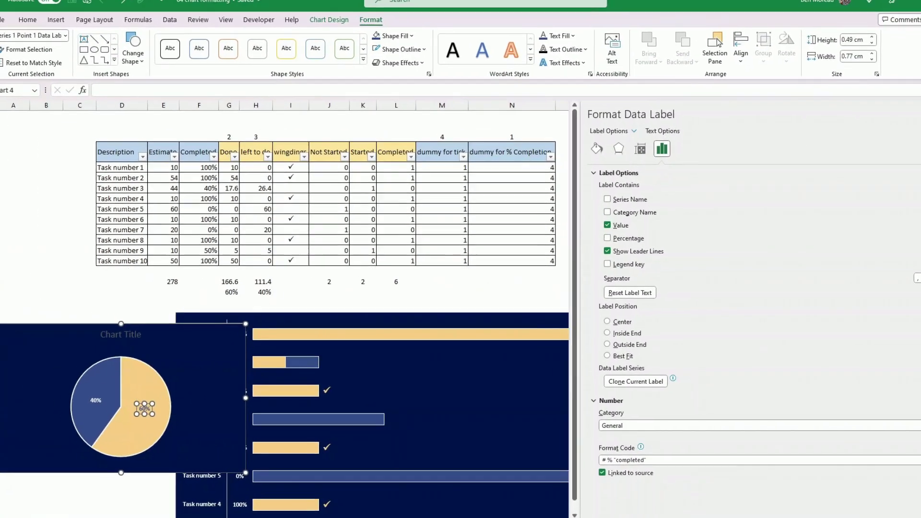
{"action": "key", "text": "Return"}
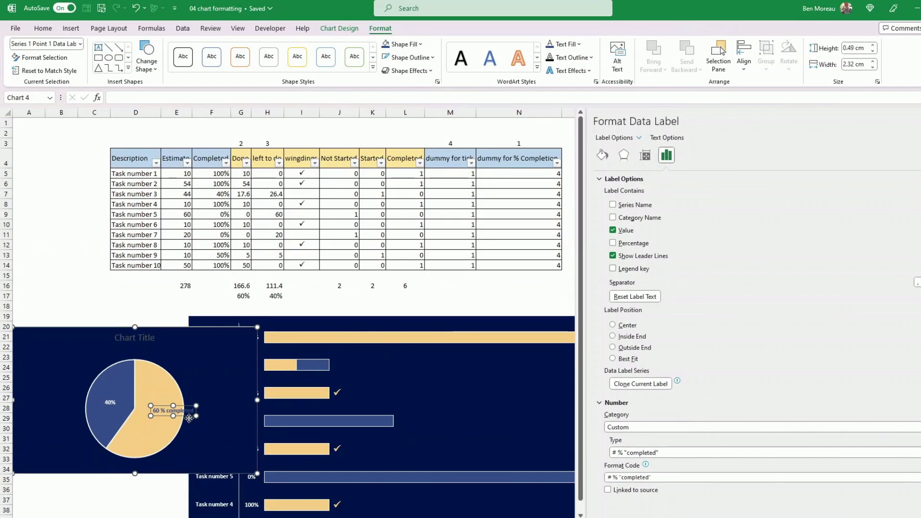
{"action": "left_click_drag", "start_coordinate": [189, 419], "coordinate": [130, 427]}
Format the 40% label as # % "Left to do" and nudge it right within its slice.
{"action": "left_click", "coordinate": [110, 403]}
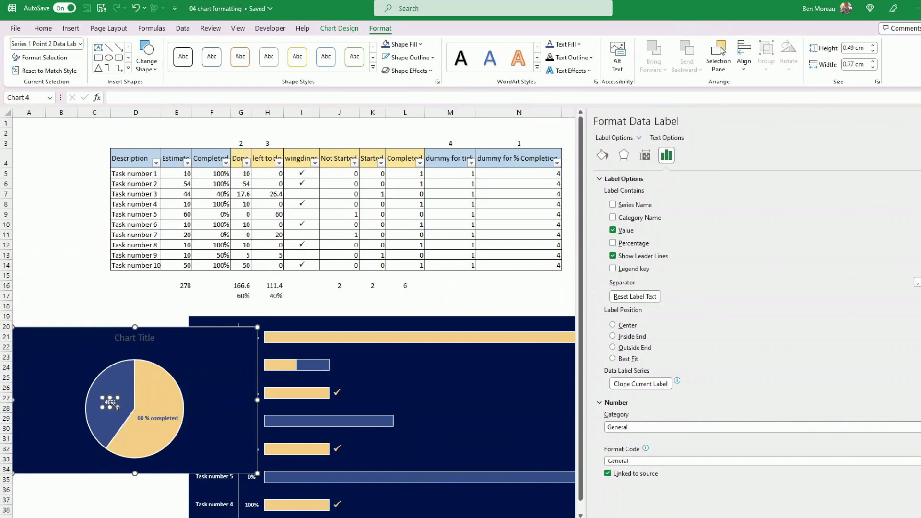
{"action": "left_click", "coordinate": [647, 461]}
{"action": "double_click", "coordinate": [646, 461]}
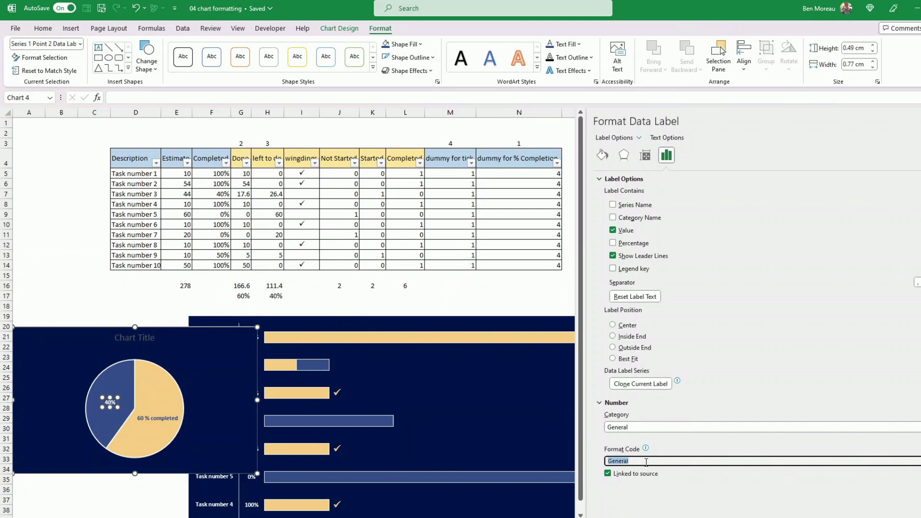
{"action": "type", "text": "#"}
{"action": "type", "text": "% \"Left to do\""}
{"action": "key", "text": "ctrl+Left"}
{"action": "key", "text": "ctrl+Left"}
{"action": "key", "text": "ctrl+Left"}
{"action": "type", "text": "\""}
{"action": "key", "text": "Return"}
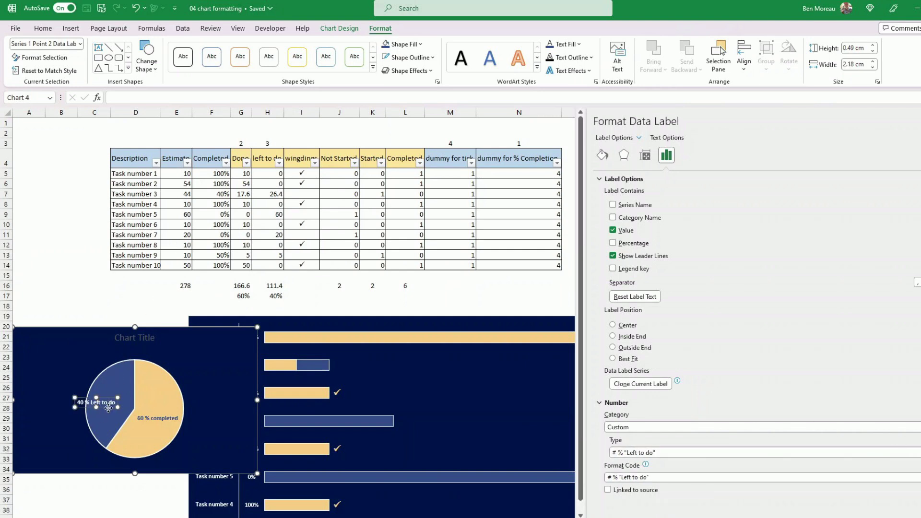
{"action": "left_click_drag", "start_coordinate": [109, 408], "coordinate": [122, 407]}
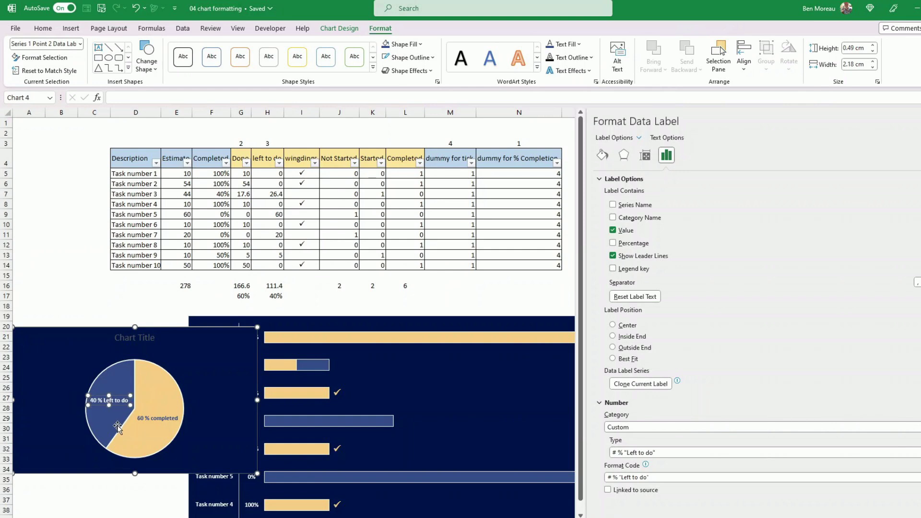
{"action": "left_click", "coordinate": [66, 284]}
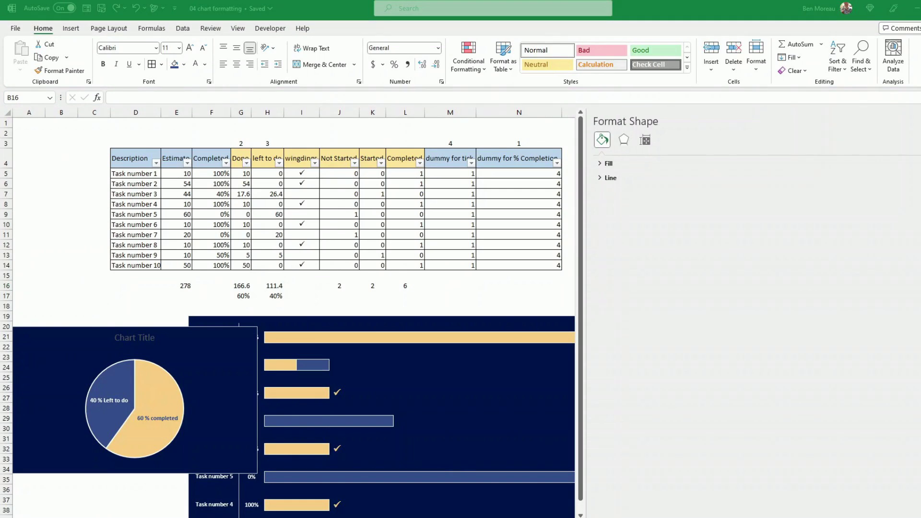
Retitle the pie chart 'Overall work completion'.
{"action": "left_click", "coordinate": [142, 338]}
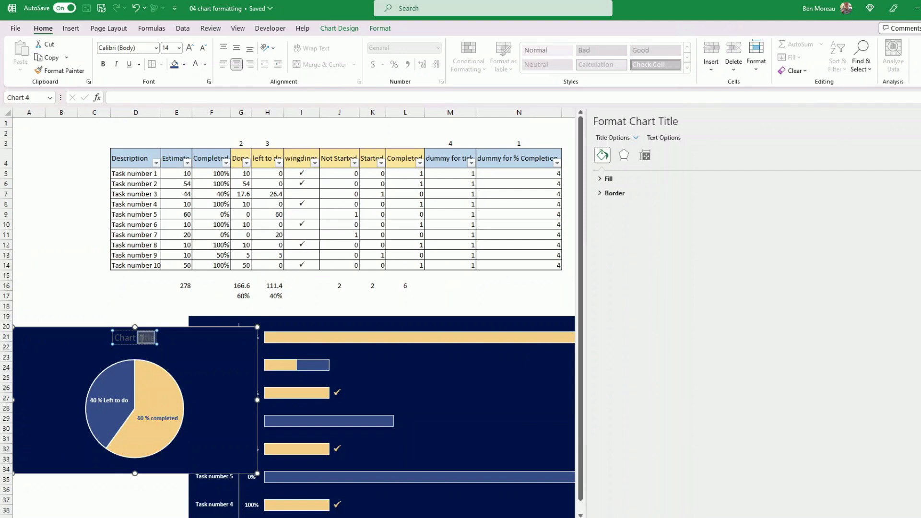
{"action": "left_click", "coordinate": [142, 339]}
{"action": "triple_click", "coordinate": [143, 338]}
{"action": "type", "text": "Overall"}
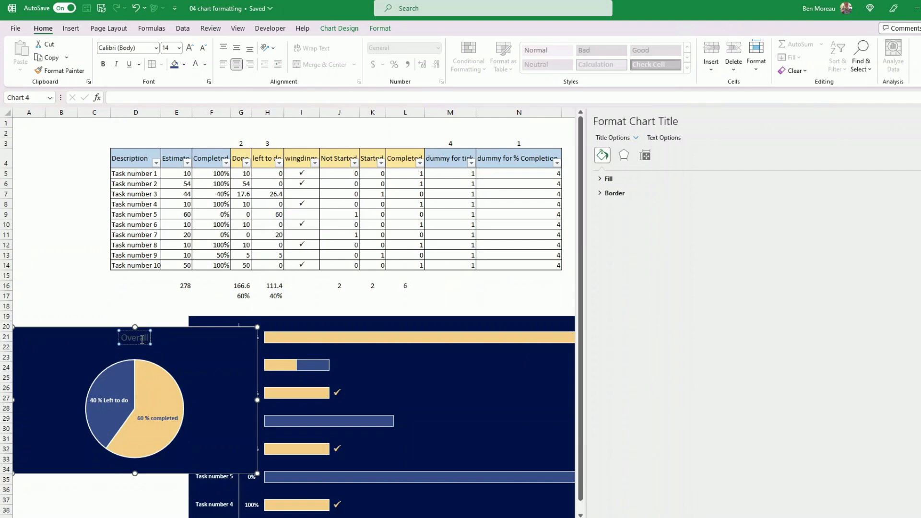
{"action": "type", "text": " work compl"}
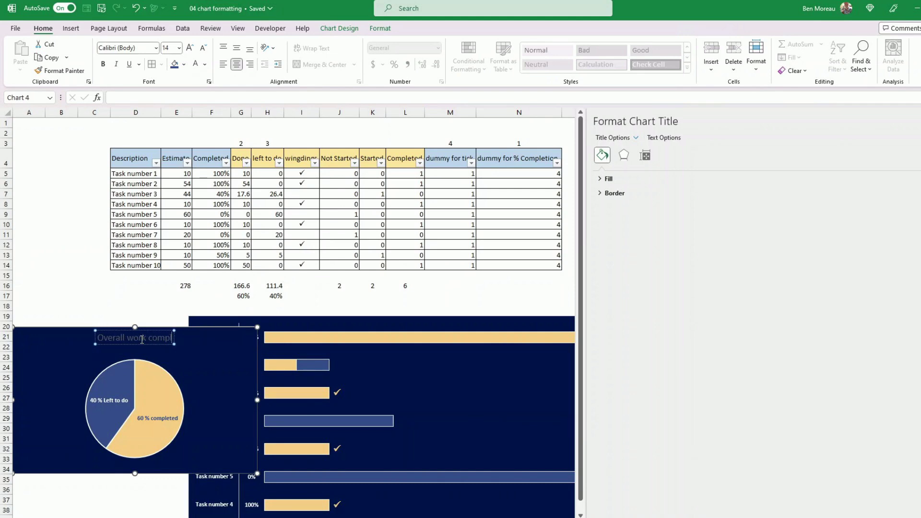
{"action": "type", "text": "etion"}
{"action": "key", "text": "Escape"}
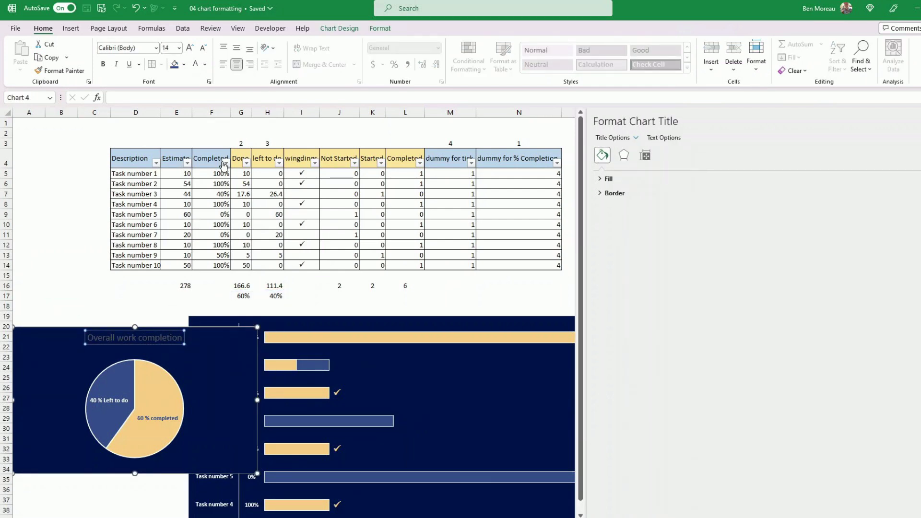
Make the pie title bold white and move the chart up slightly.
{"action": "left_click", "coordinate": [196, 64]}
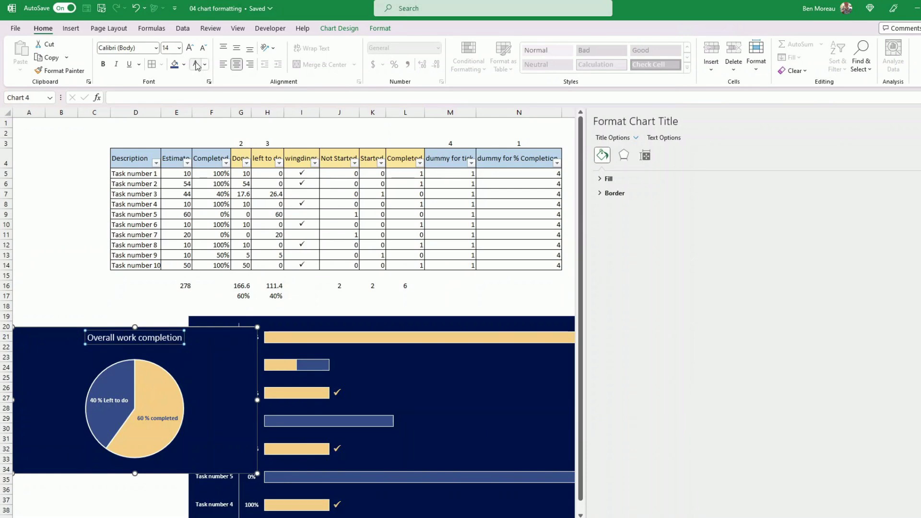
{"action": "key", "text": "ctrl+b"}
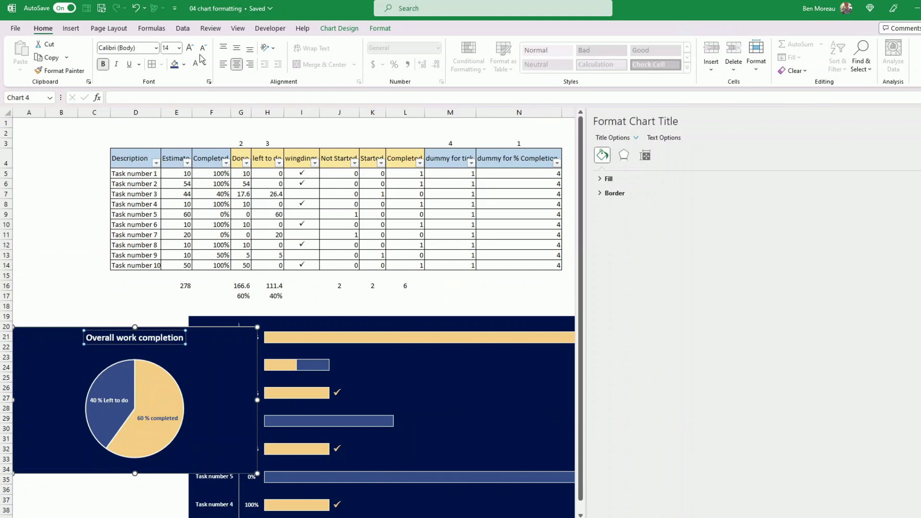
{"action": "key", "text": "Escape"}
{"action": "key", "text": "Escape"}
{"action": "left_click_drag", "start_coordinate": [233, 475], "coordinate": [232, 465]}
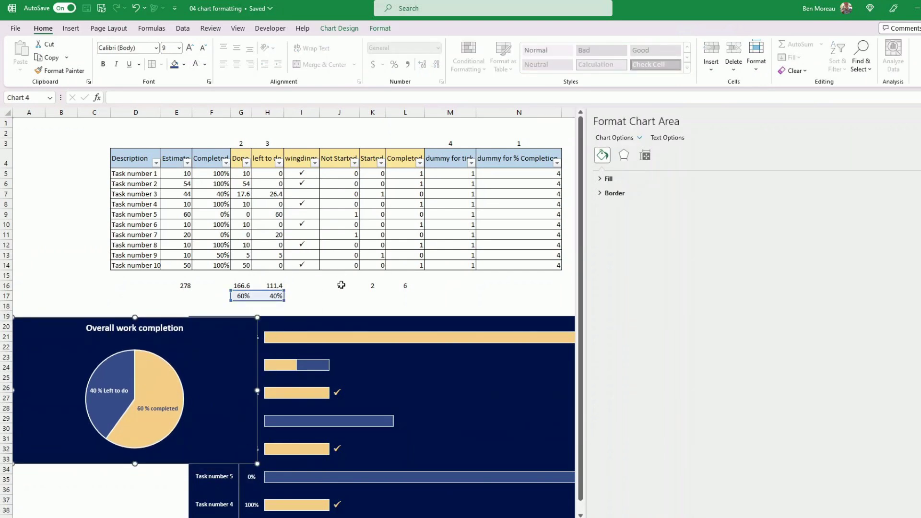
{"action": "left_click_drag", "start_coordinate": [339, 286], "coordinate": [396, 285]}
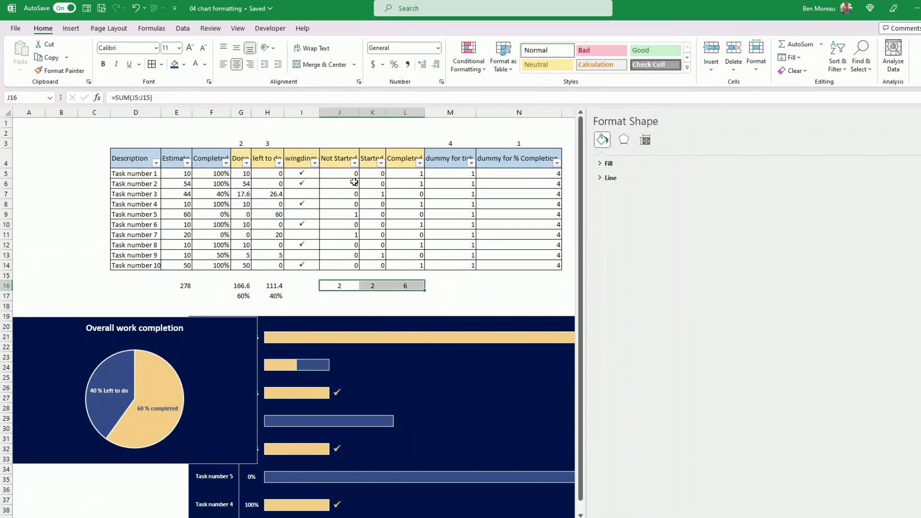
Insert a doughnut chart from the Not Started, Started and Completed counts in J16:L16.
{"action": "left_click_drag", "start_coordinate": [341, 159], "coordinate": [406, 158]}
{"action": "left_click_drag", "start_coordinate": [338, 286], "coordinate": [395, 286]}
{"action": "left_click", "coordinate": [72, 29]}
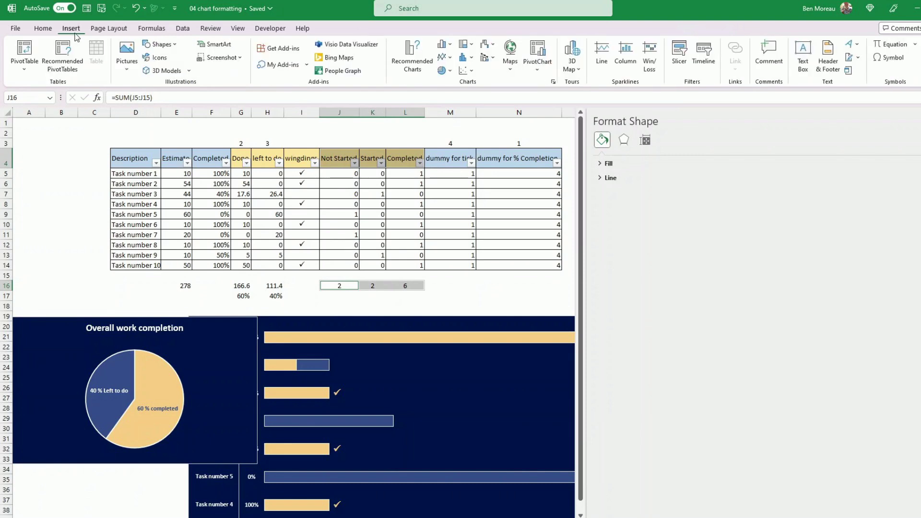
{"action": "left_click", "coordinate": [450, 72]}
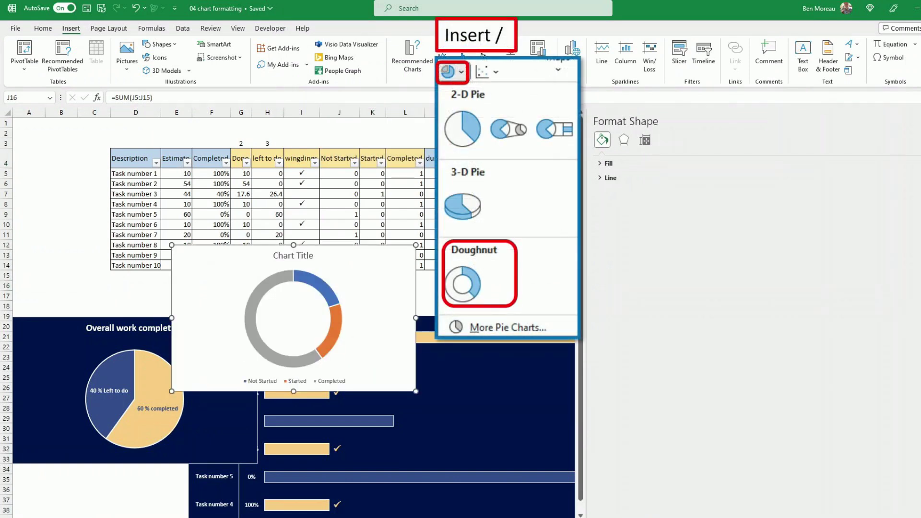
{"action": "left_click", "coordinate": [462, 285]}
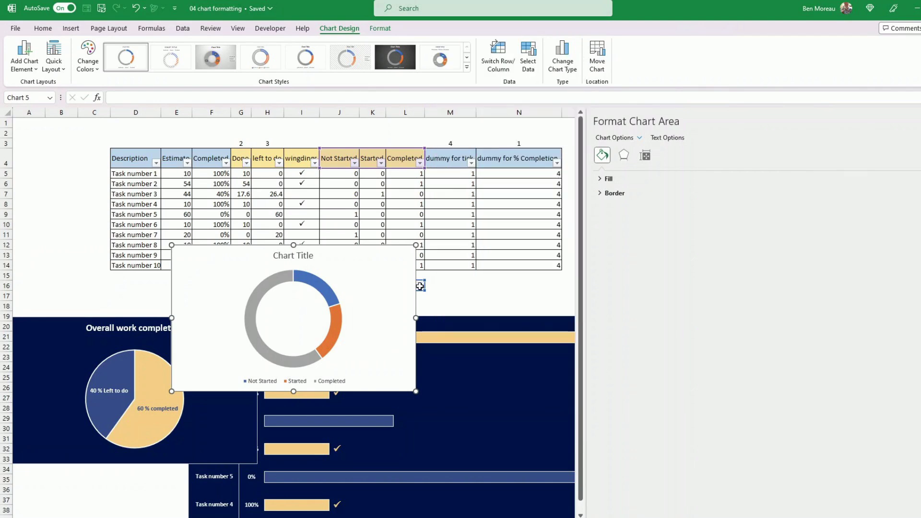
Add doughnut data labels showing category name and count, such as 'Completed, 6'.
{"action": "left_click", "coordinate": [334, 339]}
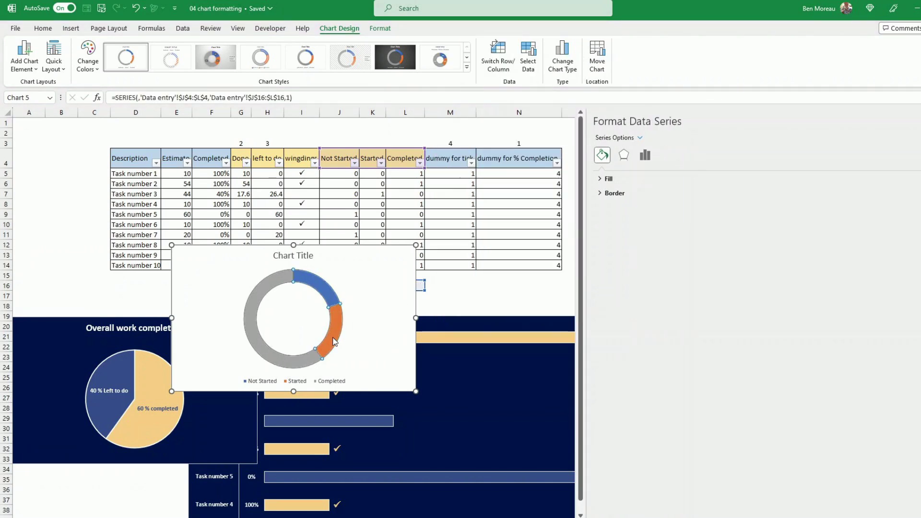
{"action": "right_click", "coordinate": [334, 339]}
{"action": "left_click", "coordinate": [363, 419]}
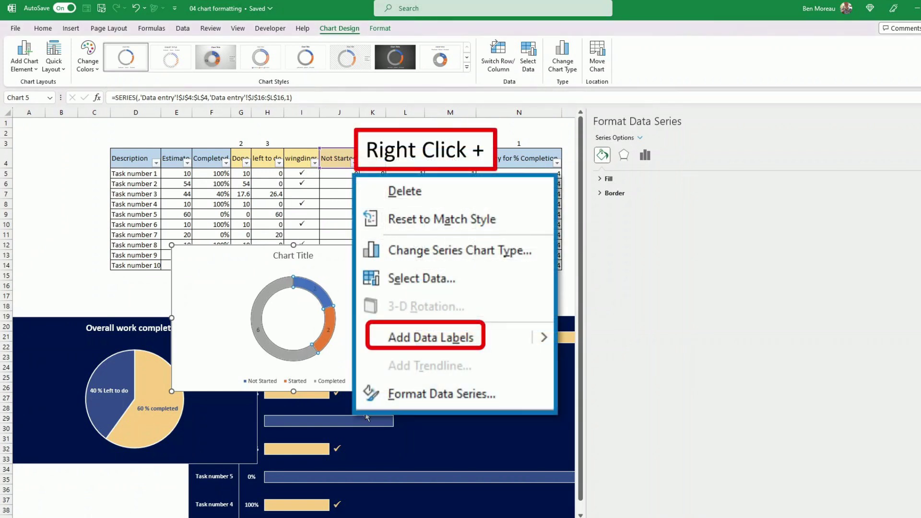
{"action": "left_click", "coordinate": [328, 335]}
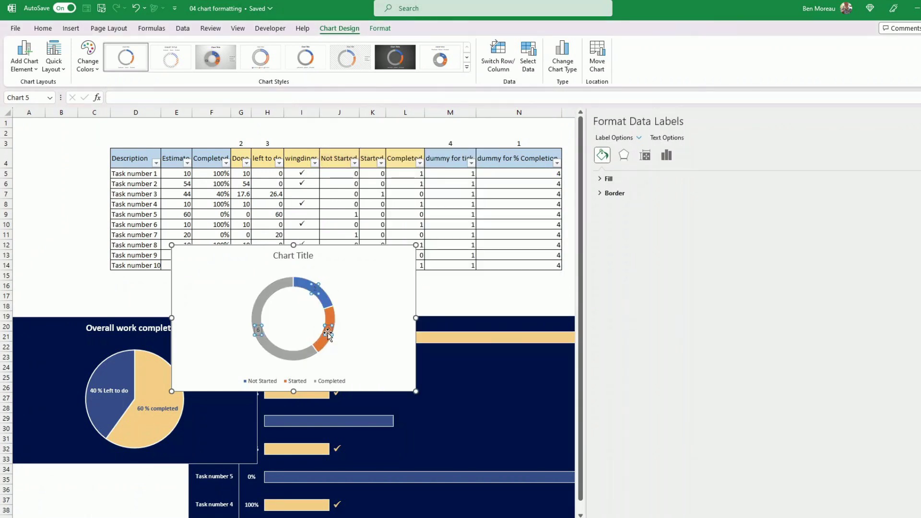
{"action": "left_click", "coordinate": [364, 456]}
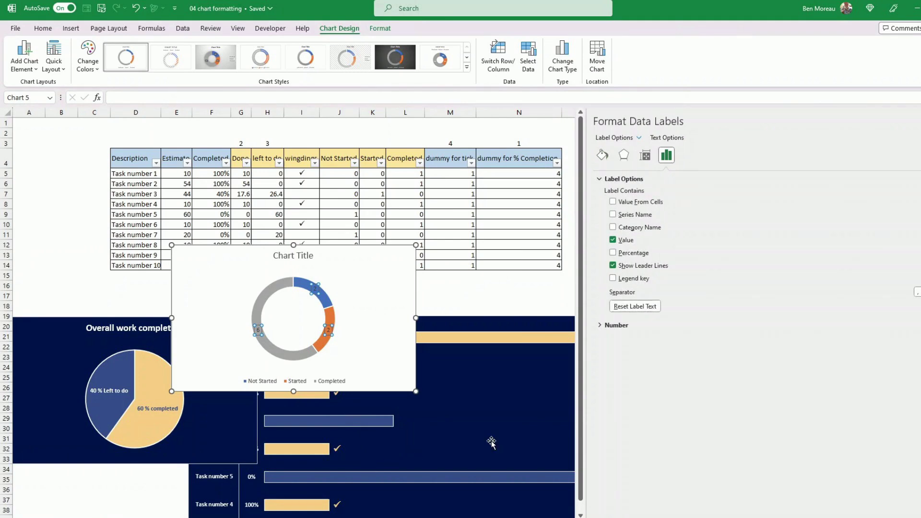
{"action": "left_click", "coordinate": [614, 202]}
{"action": "key", "text": "Escape"}
{"action": "left_click", "coordinate": [613, 228]}
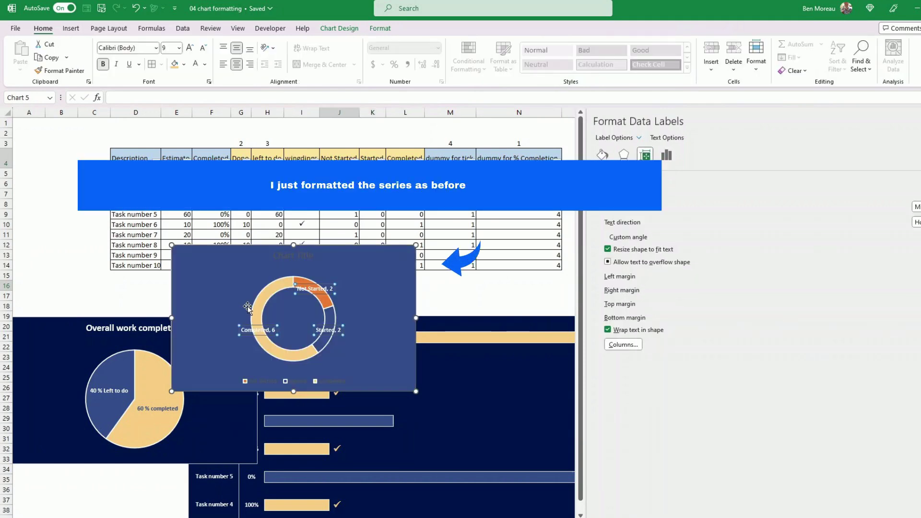
Move the Completed, Not Started and Started labels outside the ring and delete the legend.
{"action": "left_click", "coordinate": [255, 334]}
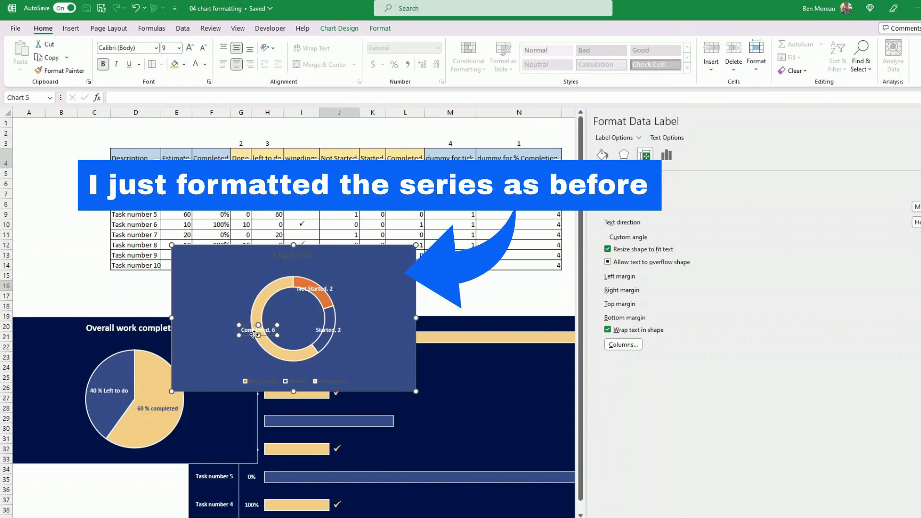
{"action": "left_click_drag", "start_coordinate": [254, 335], "coordinate": [214, 323]}
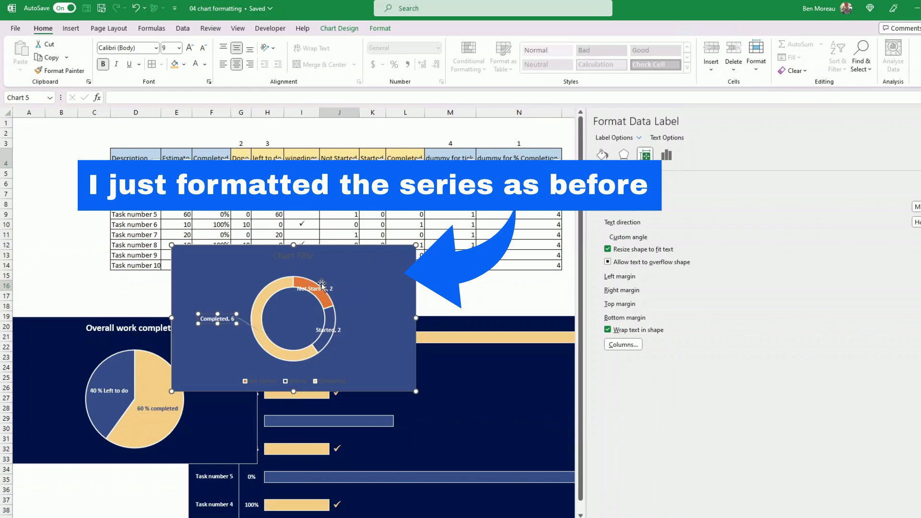
{"action": "left_click", "coordinate": [325, 286]}
{"action": "left_click_drag", "start_coordinate": [325, 283], "coordinate": [352, 275]}
{"action": "left_click", "coordinate": [335, 335]}
{"action": "left_click_drag", "start_coordinate": [335, 336], "coordinate": [363, 358]}
{"action": "left_click", "coordinate": [309, 382]}
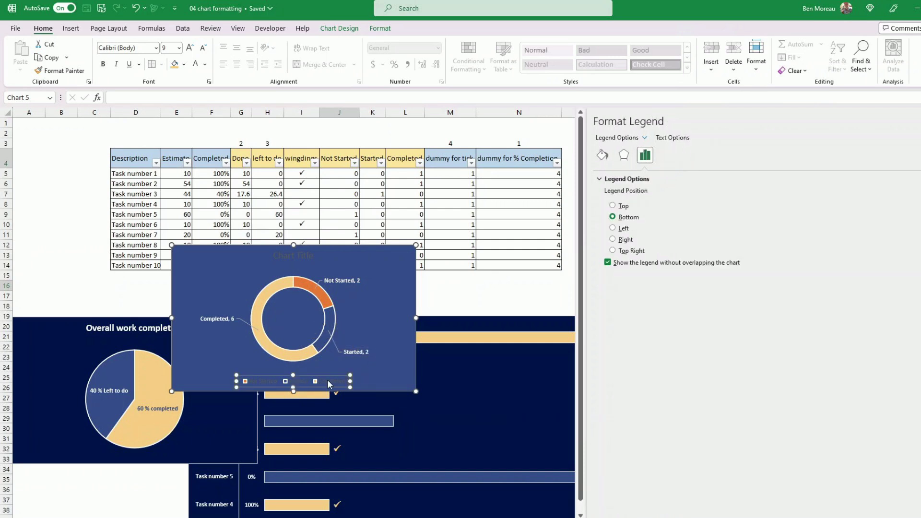
{"action": "key", "text": "Delete"}
Title the doughnut 'Task completion Status' in bold white and place it below the pie.
{"action": "left_click", "coordinate": [287, 260]}
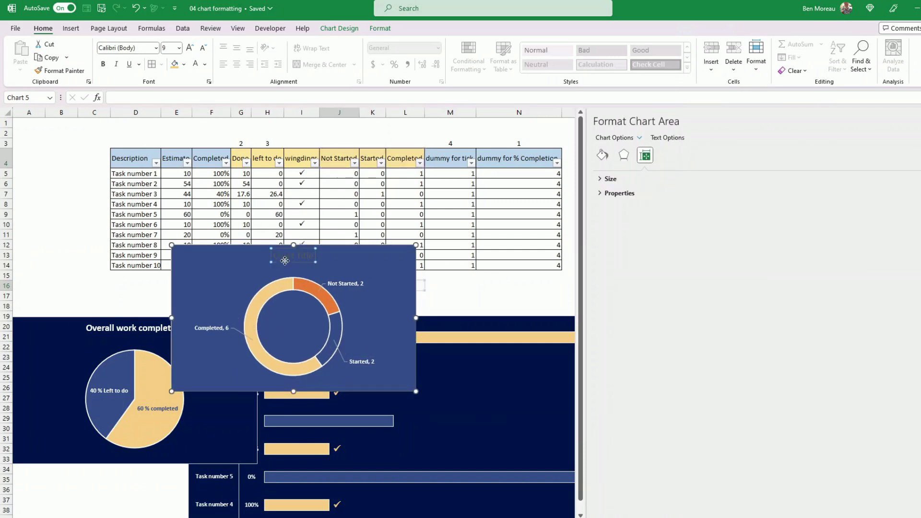
{"action": "left_click", "coordinate": [195, 63]}
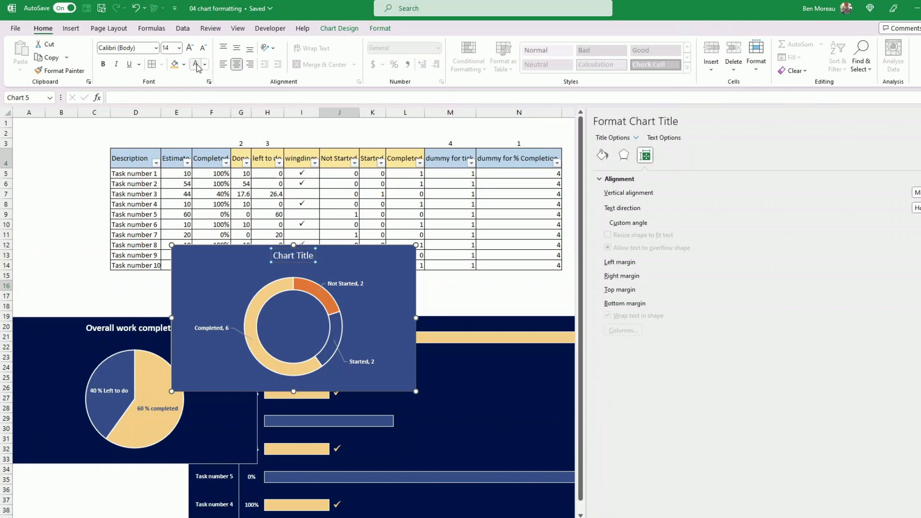
{"action": "triple_click", "coordinate": [292, 258]}
{"action": "type", "text": "Task completion Status"}
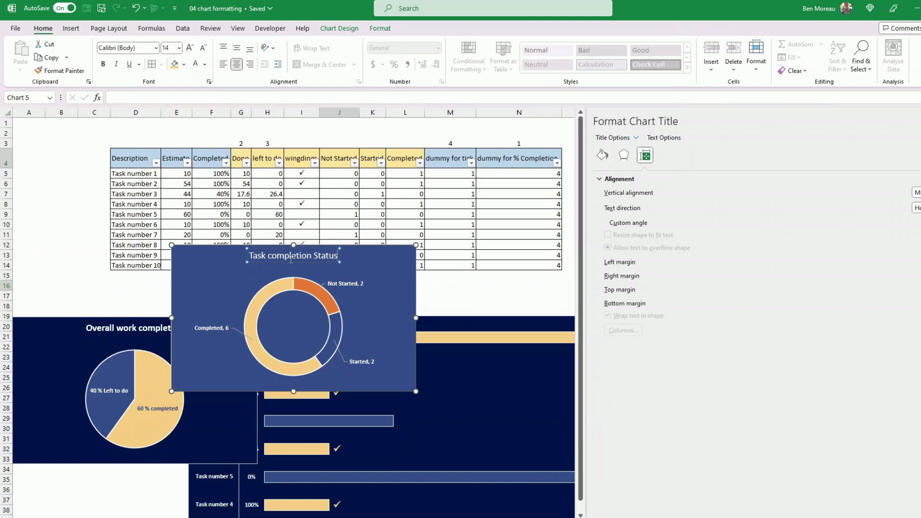
{"action": "left_click", "coordinate": [239, 263]}
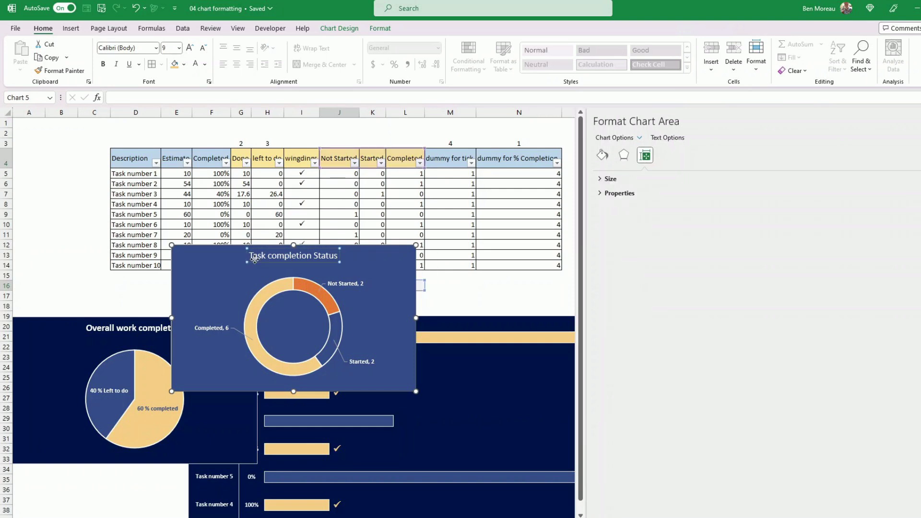
{"action": "left_click", "coordinate": [254, 257]}
{"action": "left_click", "coordinate": [102, 64]}
{"action": "left_click", "coordinate": [193, 248]}
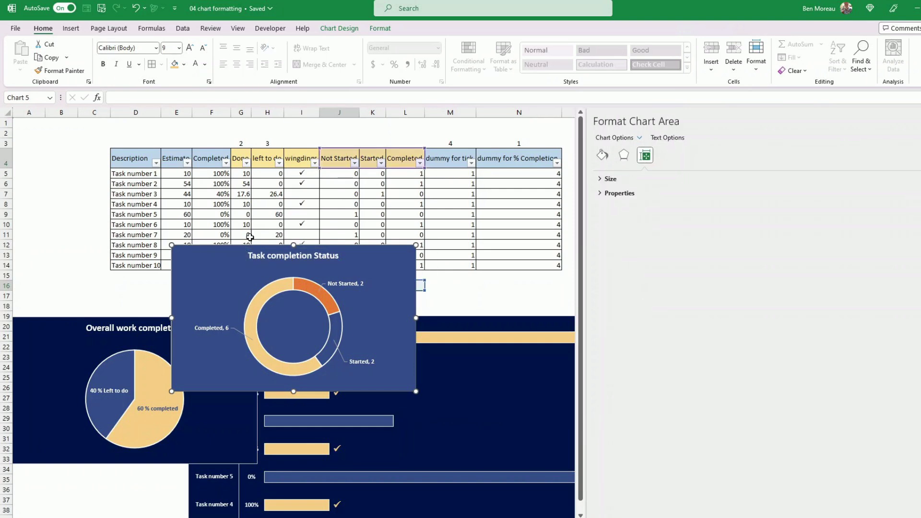
{"action": "left_click", "coordinate": [380, 28]}
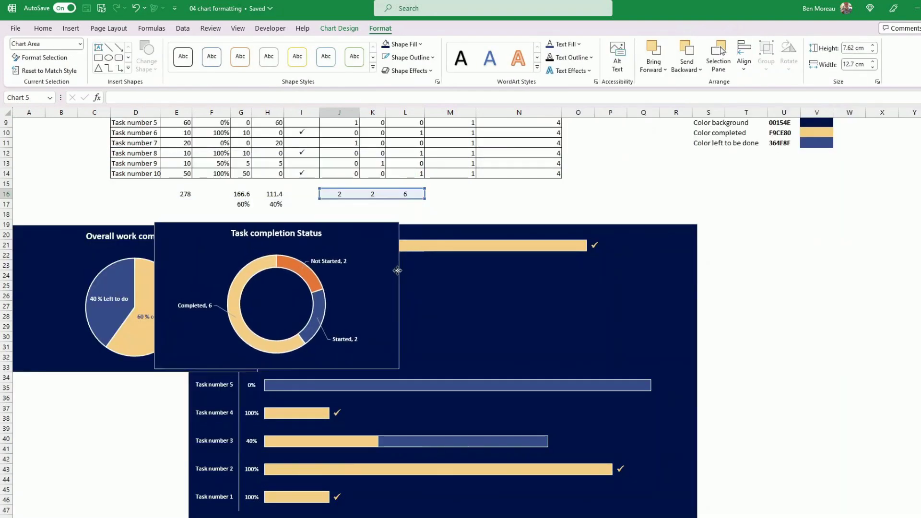
{"action": "left_click_drag", "start_coordinate": [386, 277], "coordinate": [260, 426]}
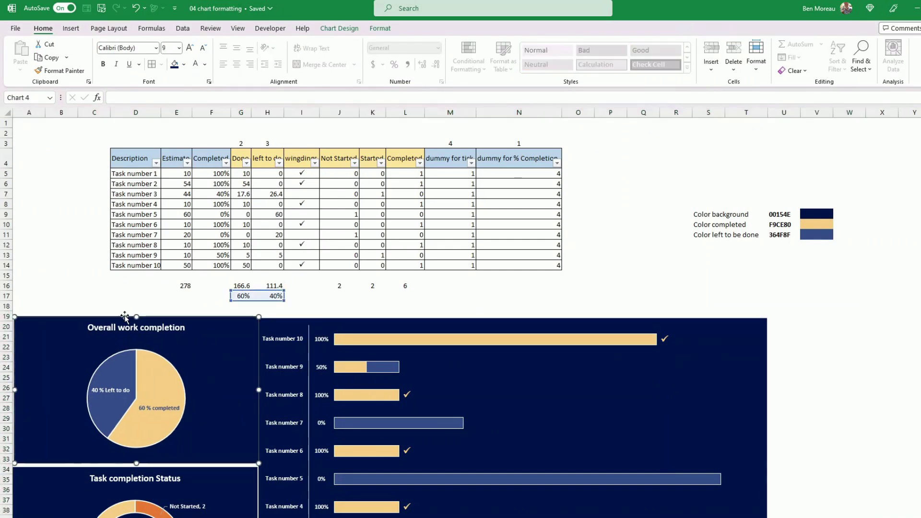
Fill the cells behind the charts, from row 18 to column U, with dark navy.
{"action": "left_click", "coordinate": [29, 285]}
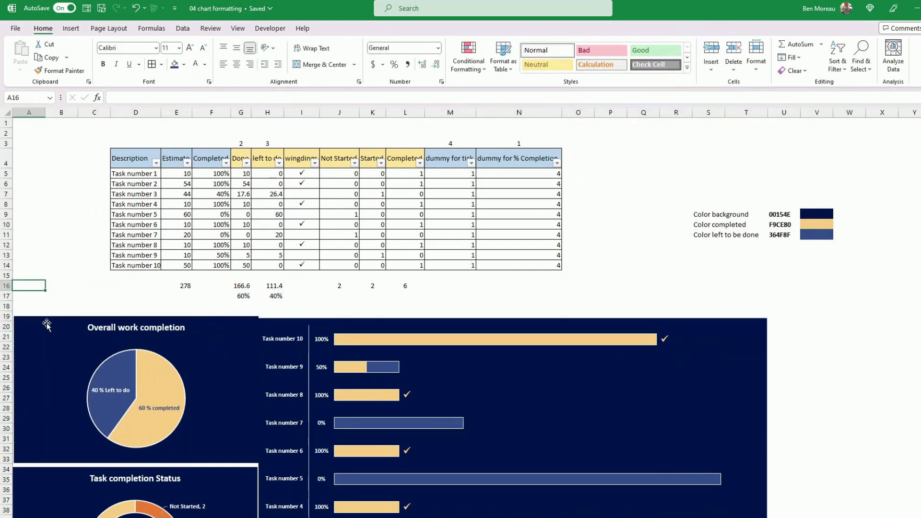
{"action": "left_click_drag", "start_coordinate": [30, 303], "coordinate": [794, 403]}
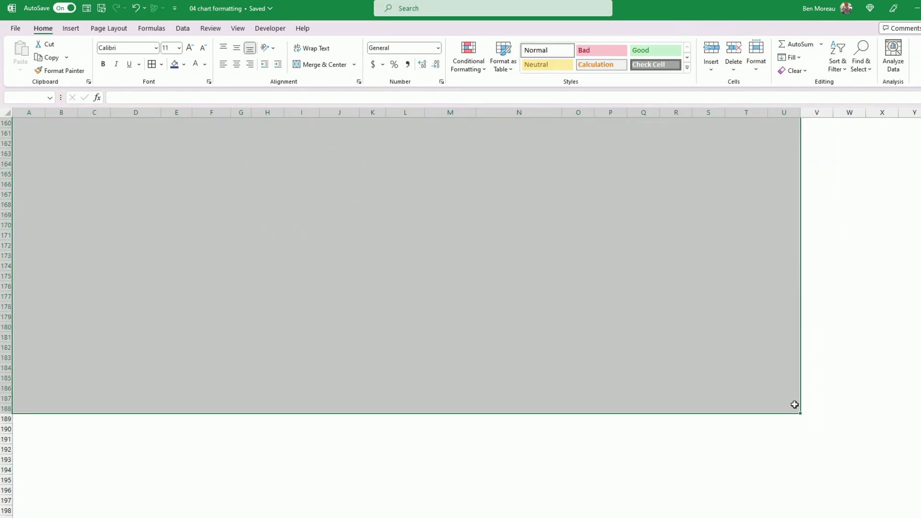
{"action": "left_click", "coordinate": [175, 65]}
{"action": "scroll", "coordinate": [180, 226], "scroll_direction": "up", "scroll_amount": 20}
{"action": "left_click", "coordinate": [67, 274]}
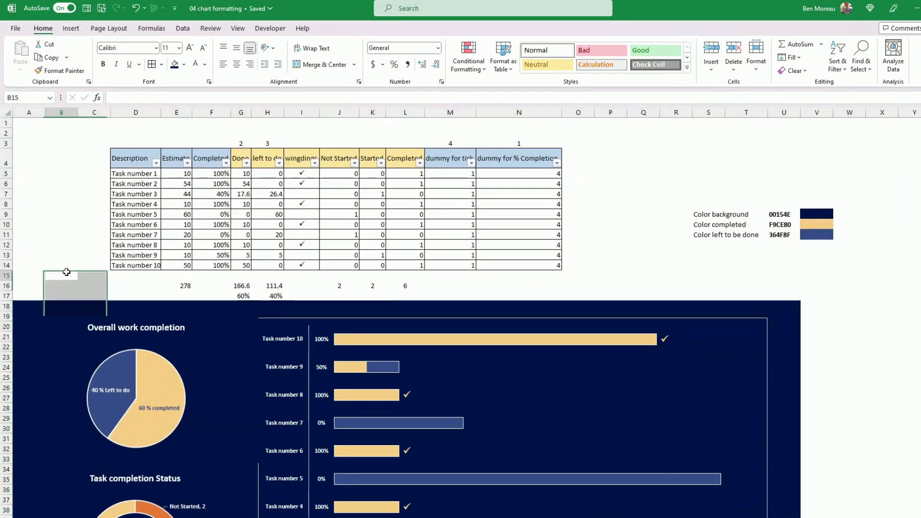
Remove the task bar chart's outline border so it blends into the navy background.
{"action": "left_click", "coordinate": [534, 319]}
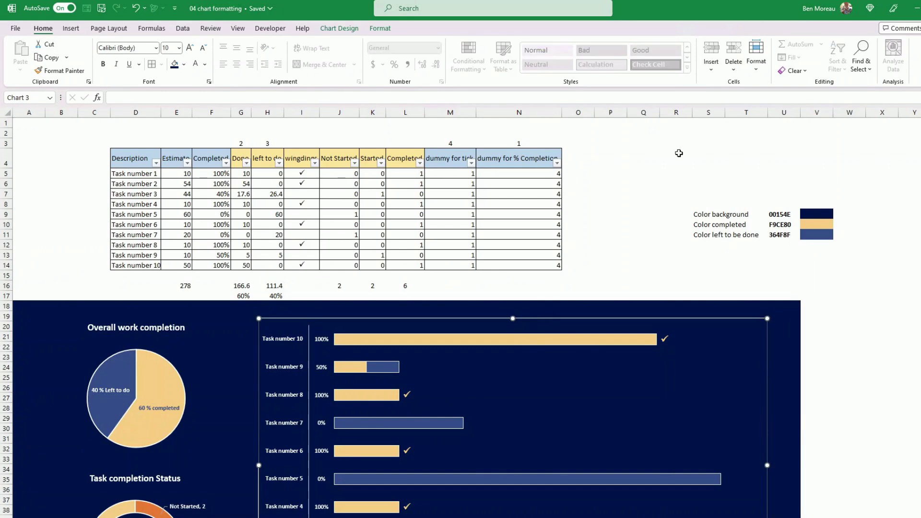
{"action": "left_click", "coordinate": [381, 28]}
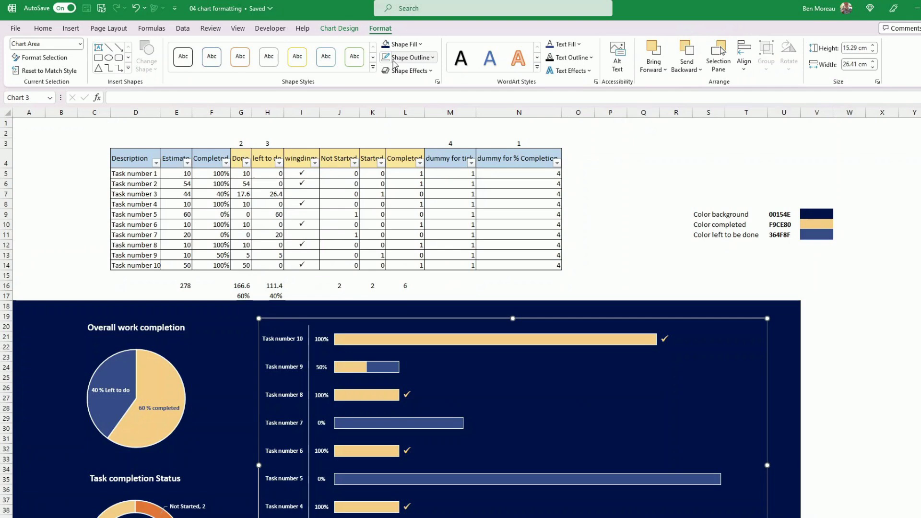
{"action": "left_click", "coordinate": [643, 275]}
{"action": "scroll", "coordinate": [591, 268], "scroll_direction": "down", "scroll_amount": 3}
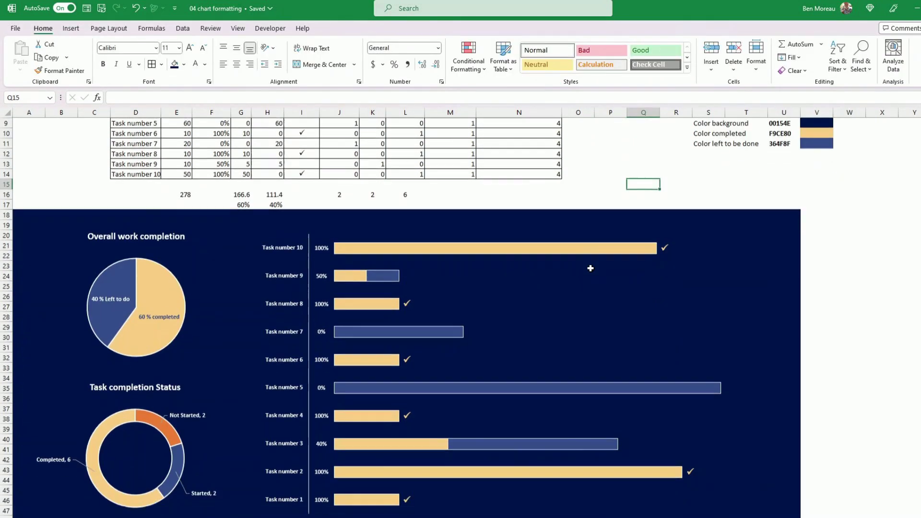
{"action": "scroll", "coordinate": [591, 268], "scroll_direction": "down", "scroll_amount": 1}
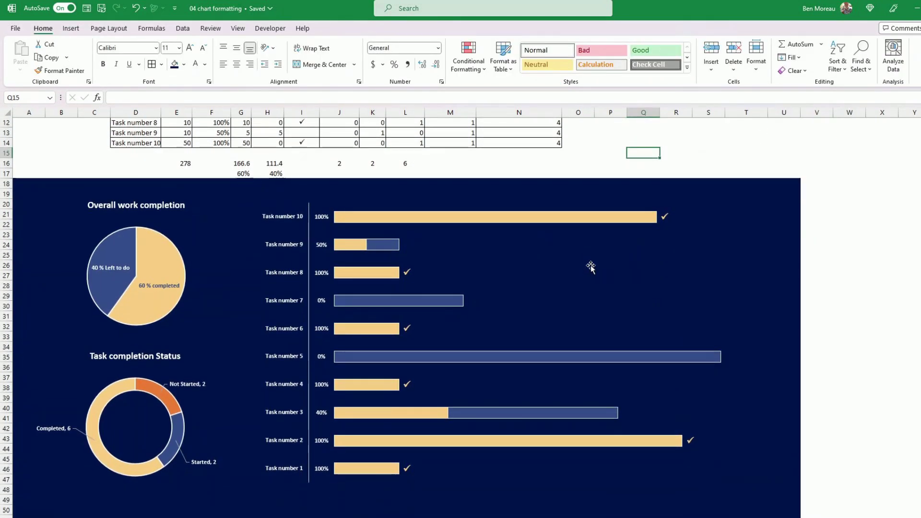
{"action": "scroll", "coordinate": [590, 264], "scroll_direction": "down", "scroll_amount": 1}
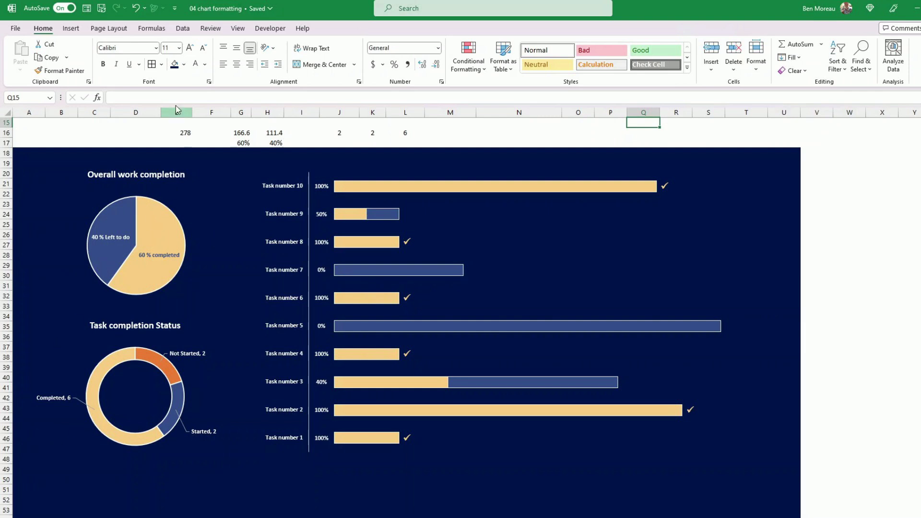
Insert the checkered-flags and checklist icons from a 'Completed' icon search.
{"action": "left_click", "coordinate": [71, 29]}
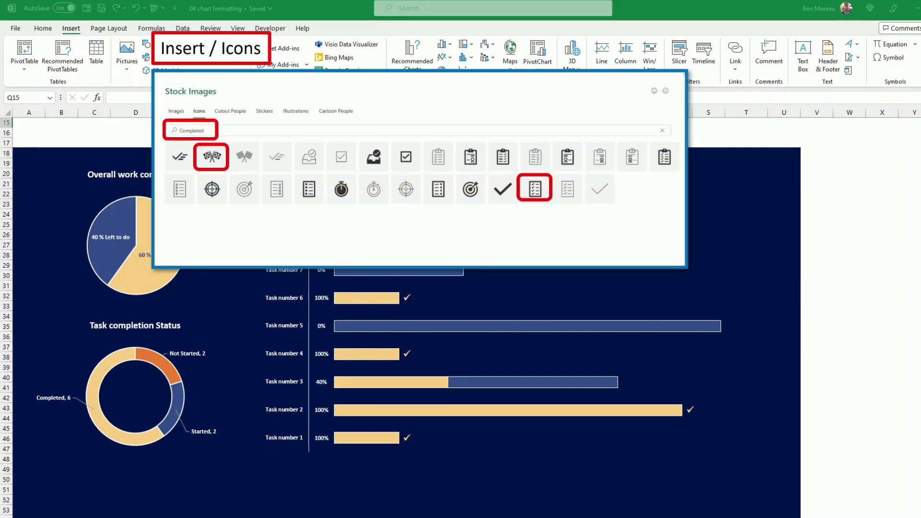
{"action": "left_click", "coordinate": [718, 306]}
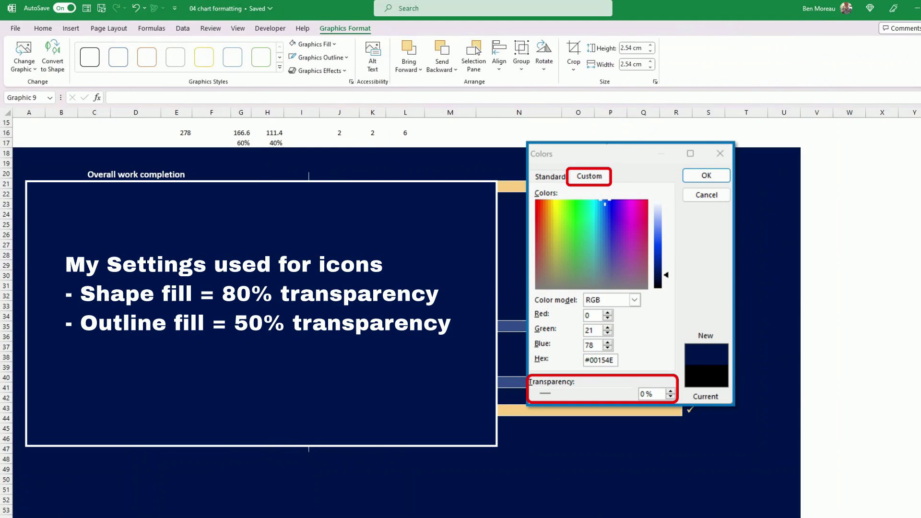
Put the checklist icon left of the doughnut chart and enlarge the flags icon to 4 cm over the pie's upper left.
{"action": "left_click_drag", "start_coordinate": [609, 265], "coordinate": [128, 405]}
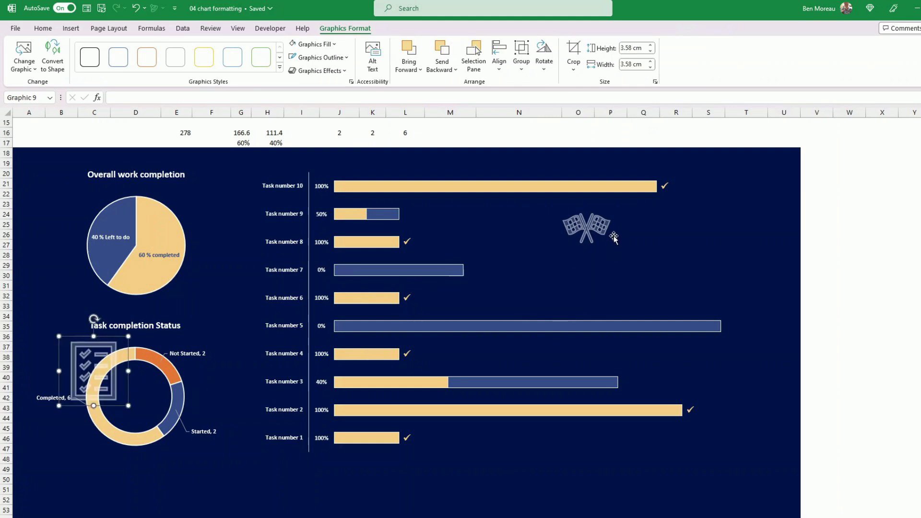
{"action": "left_click_drag", "start_coordinate": [606, 235], "coordinate": [57, 206]}
{"action": "left_click_drag", "start_coordinate": [84, 233], "coordinate": [113, 262]}
{"action": "left_click_drag", "start_coordinate": [65, 220], "coordinate": [56, 205]}
{"action": "left_click_drag", "start_coordinate": [78, 354], "coordinate": [41, 341]}
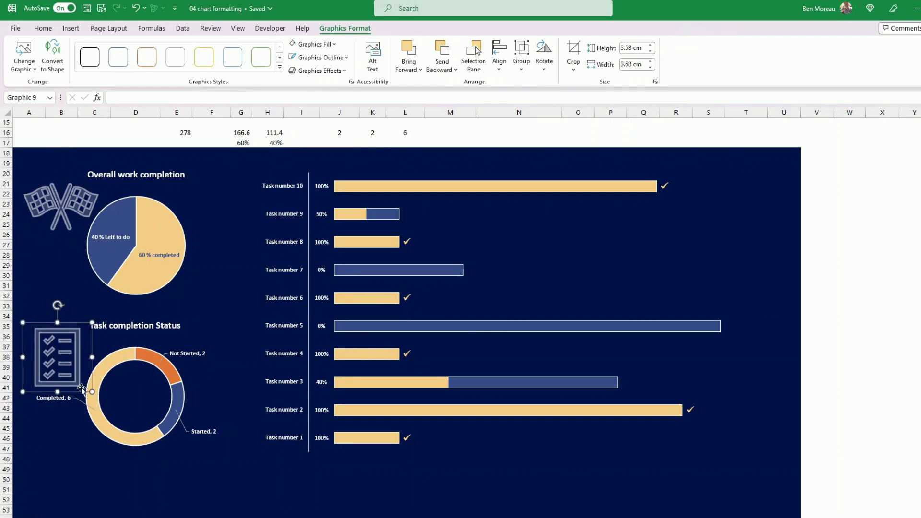
{"action": "left_click_drag", "start_coordinate": [61, 210], "coordinate": [94, 225]}
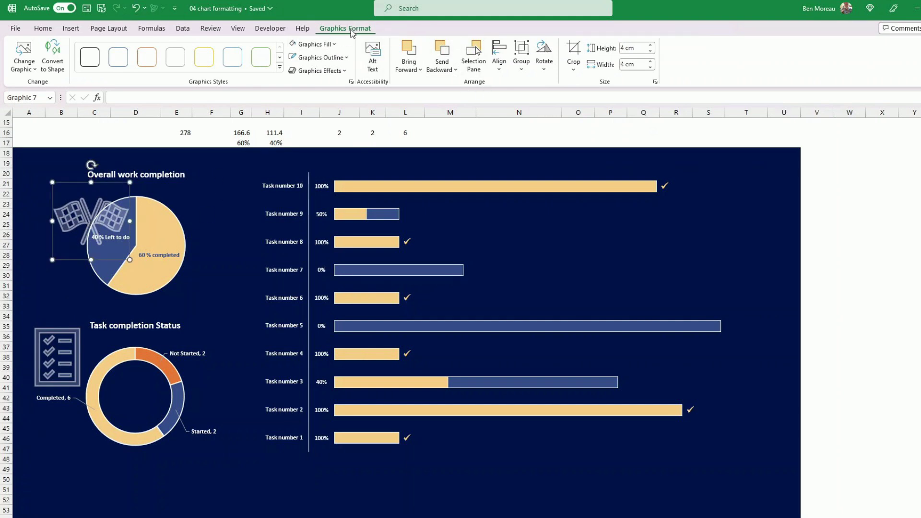
Send the flags icon behind the pie chart and shift the pie's plot area slightly left.
{"action": "left_click", "coordinate": [449, 53]}
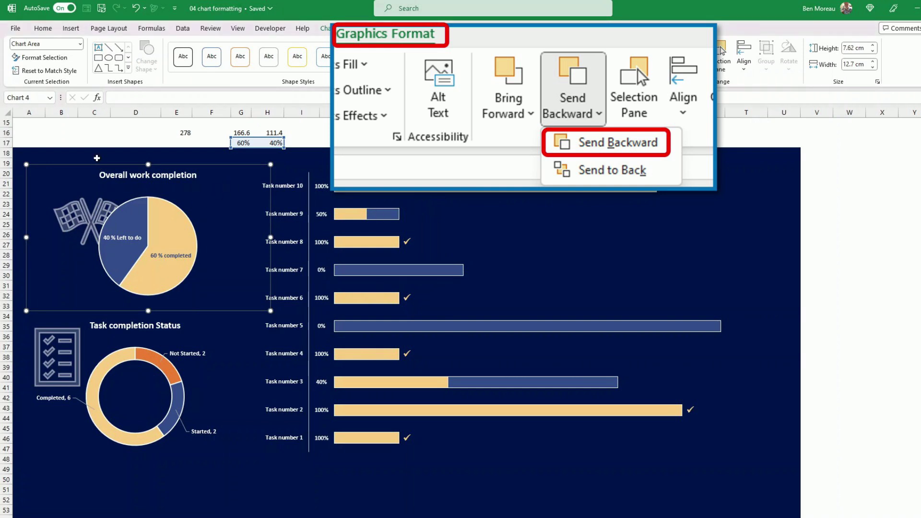
{"action": "left_click", "coordinate": [94, 182]}
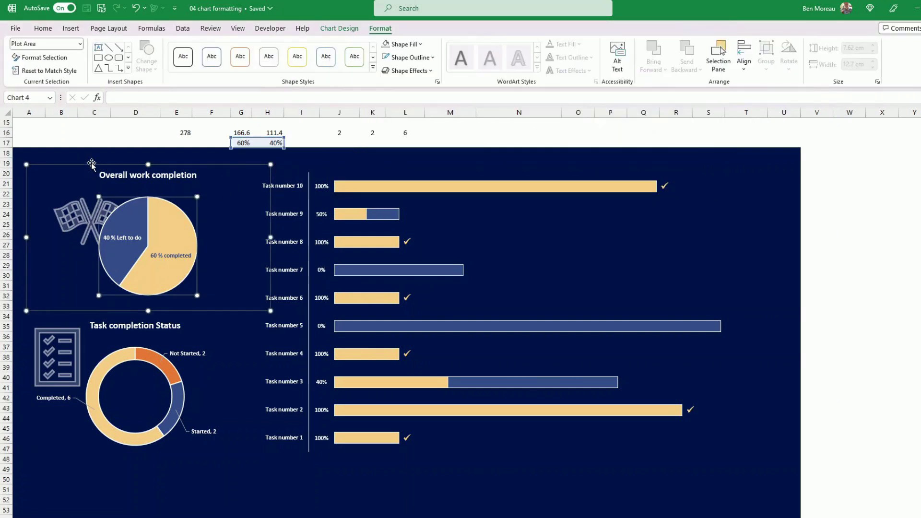
{"action": "mouse_move", "coordinate": [92, 165]}
{"action": "left_mouse_down"}
{"action": "mouse_move", "coordinate": [150, 167]}
{"action": "mouse_move", "coordinate": [133, 176]}
{"action": "mouse_move", "coordinate": [84, 161]}
{"action": "left_mouse_up"}
Tuck the checklist icon behind the doughnut chart's left edge and lower the doughnut slightly.
{"action": "left_click", "coordinate": [72, 354]}
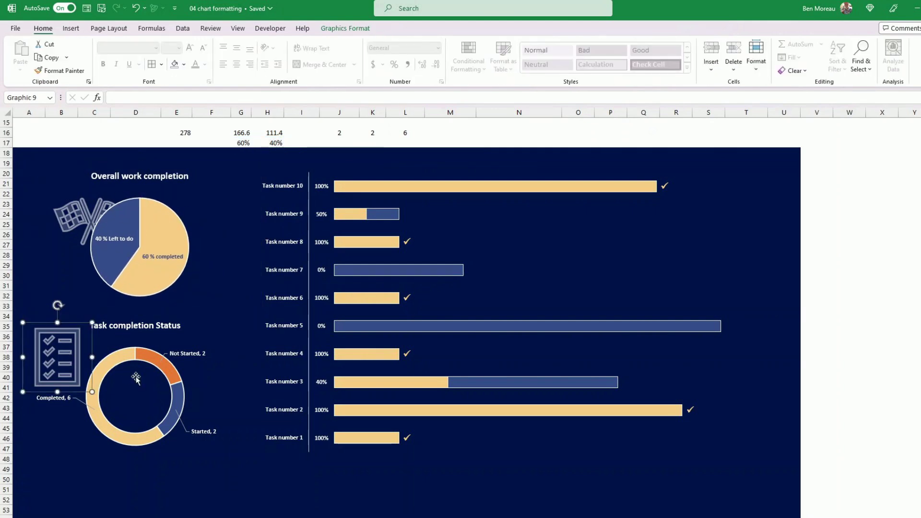
{"action": "left_click_drag", "start_coordinate": [72, 353], "coordinate": [111, 369]}
{"action": "left_click", "coordinate": [247, 243]}
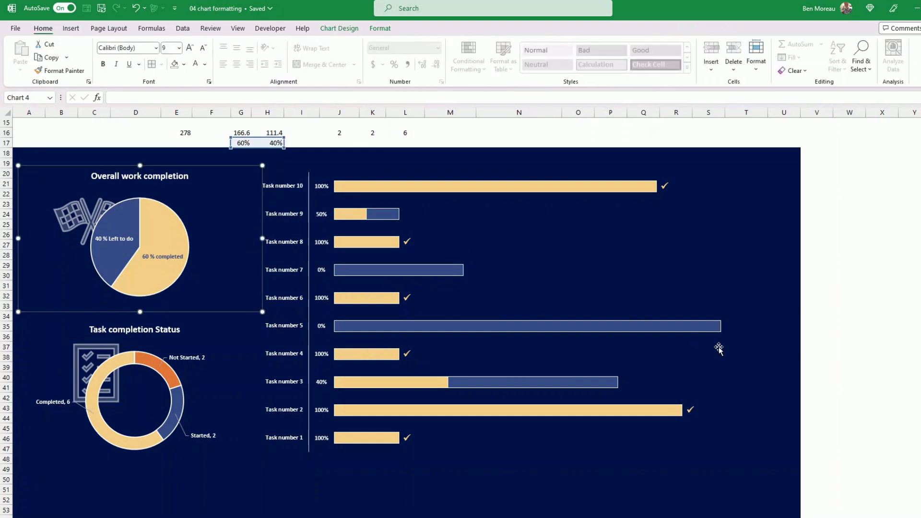
{"action": "left_click", "coordinate": [888, 254]}
{"action": "left_click_drag", "start_coordinate": [215, 319], "coordinate": [215, 325]}
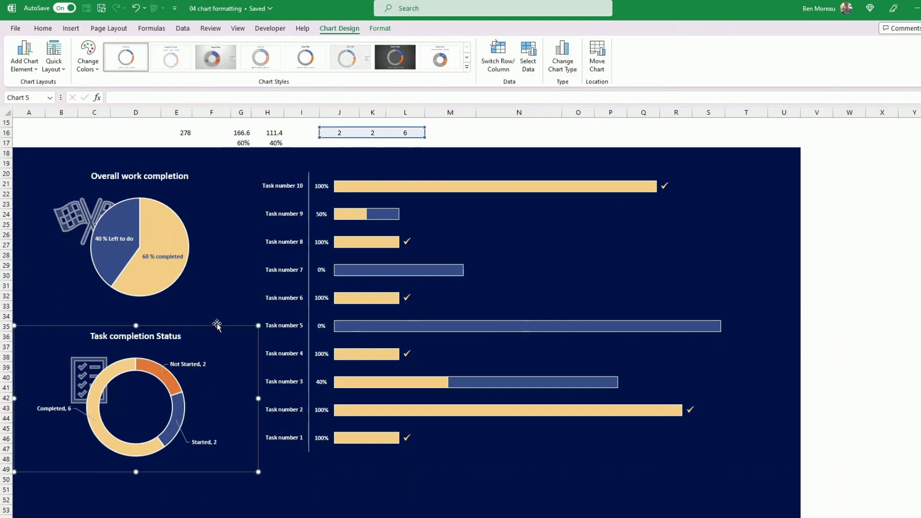
{"action": "left_click", "coordinate": [243, 277]}
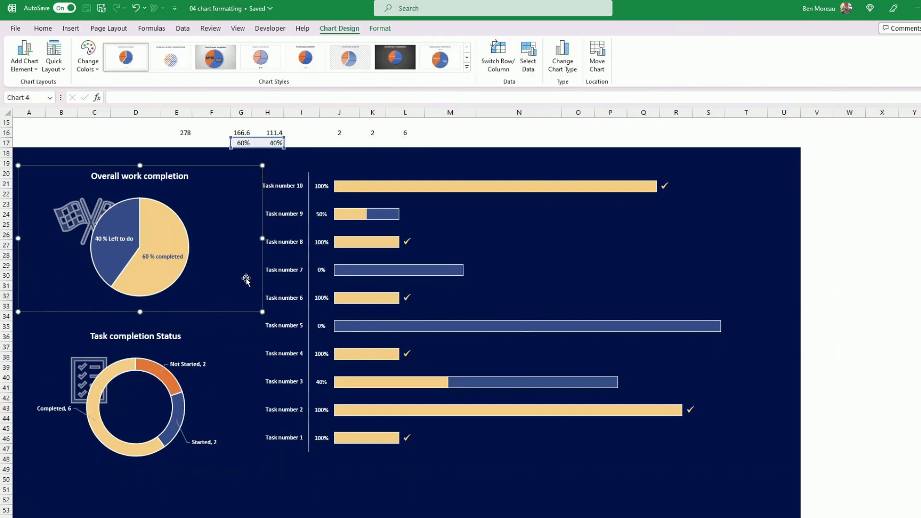
{"action": "left_click", "coordinate": [327, 481]}
{"action": "left_click", "coordinate": [279, 509]}
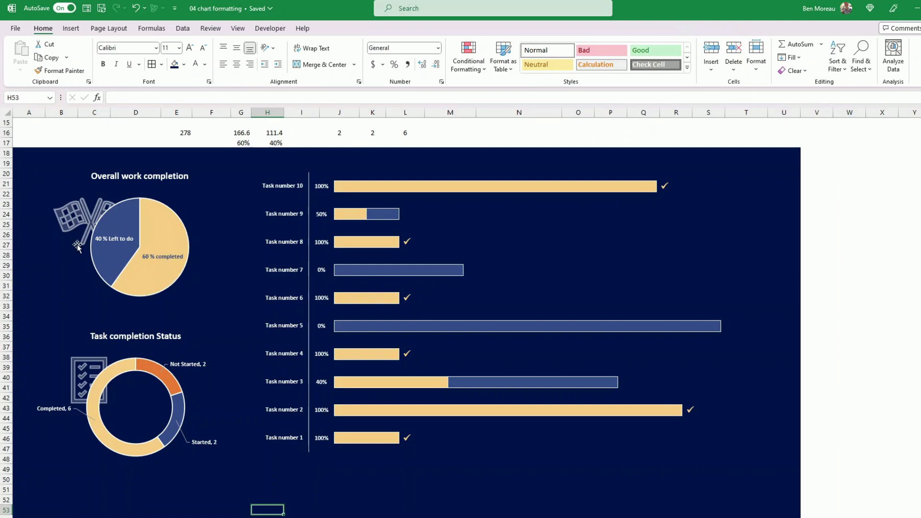
{"action": "left_click", "coordinate": [71, 226]}
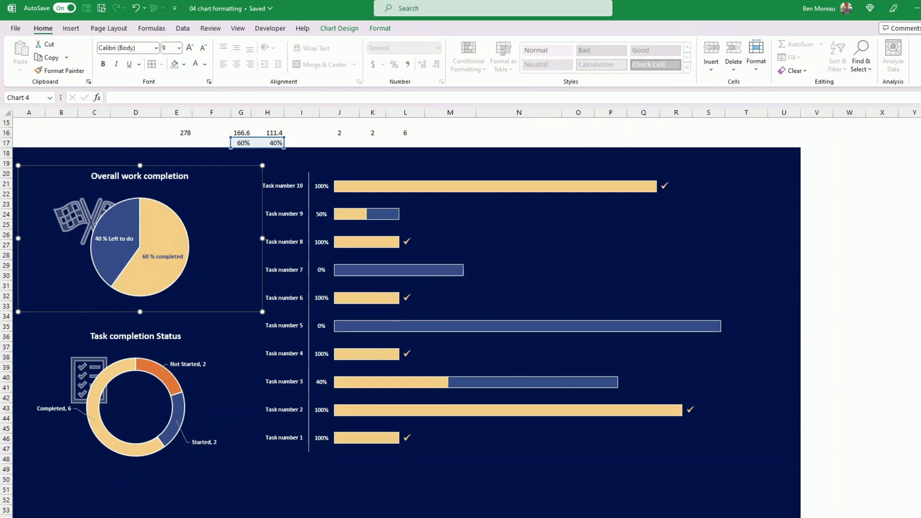
{"action": "left_click", "coordinate": [843, 361]}
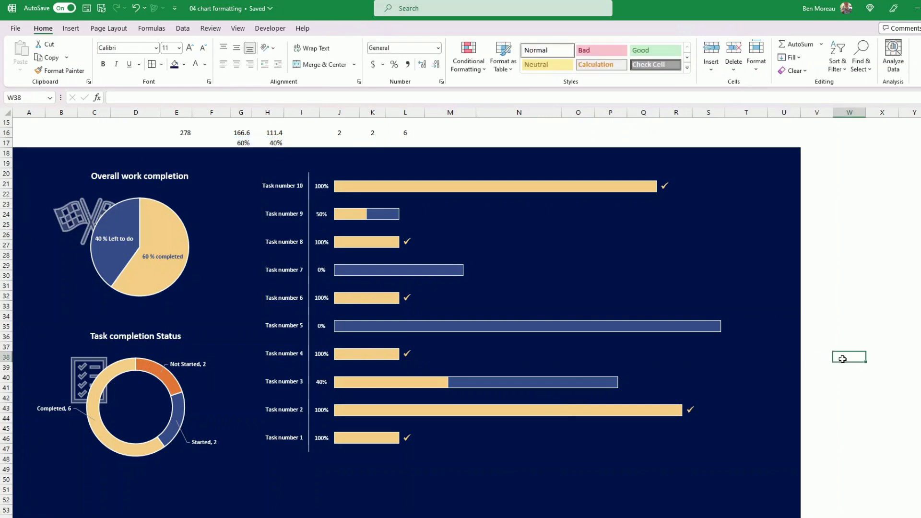